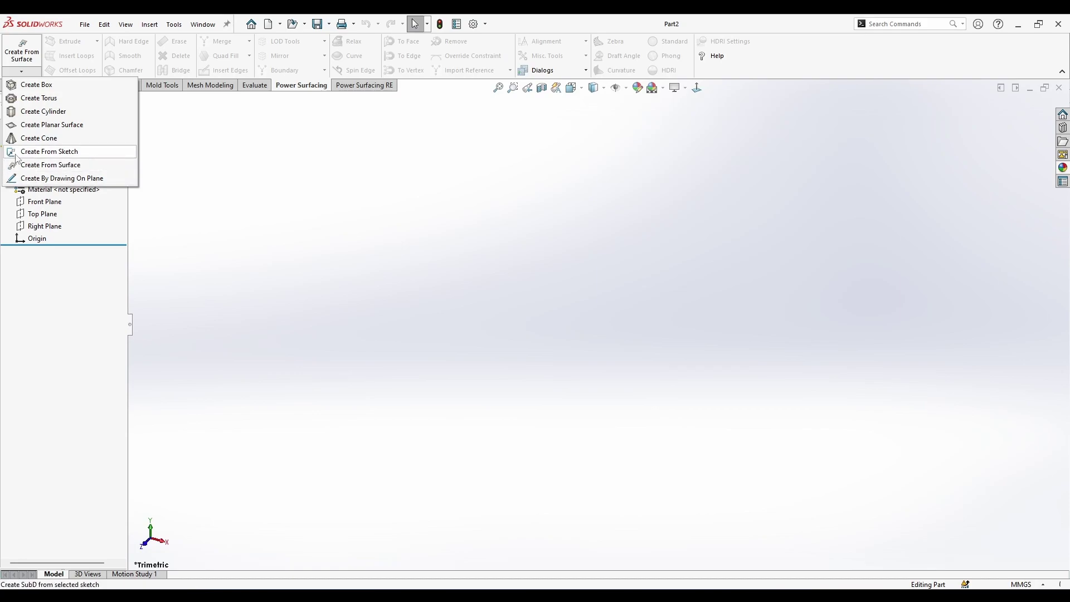
On the Front Plane, sketch a vertical line up from the origin, a horizontal line about 77 mm long and a descending line about 24 mm long
click(131, 224)
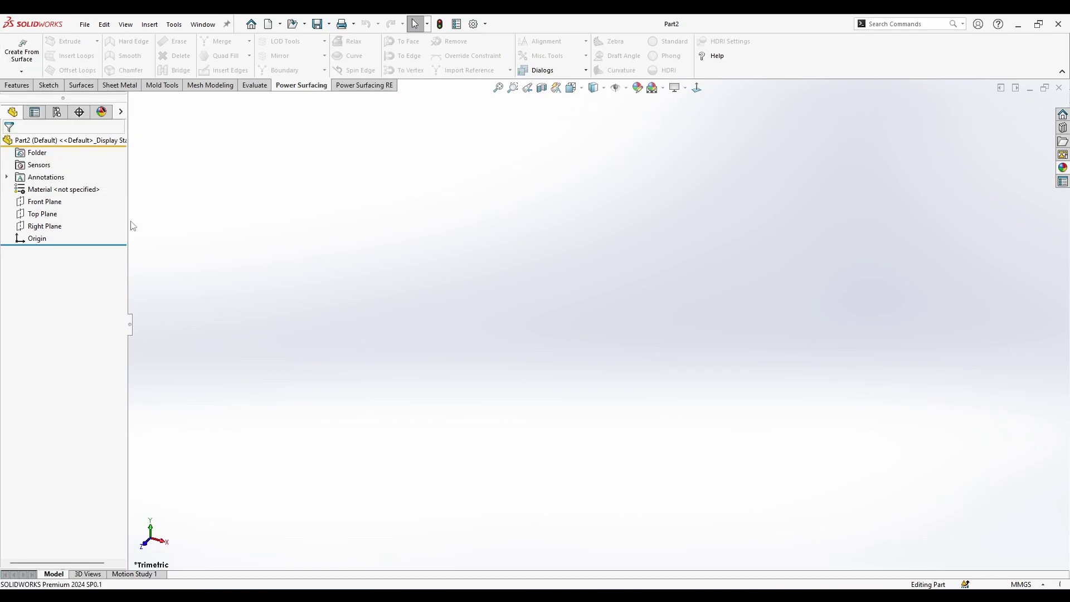
right_click(47, 203)
click(57, 185)
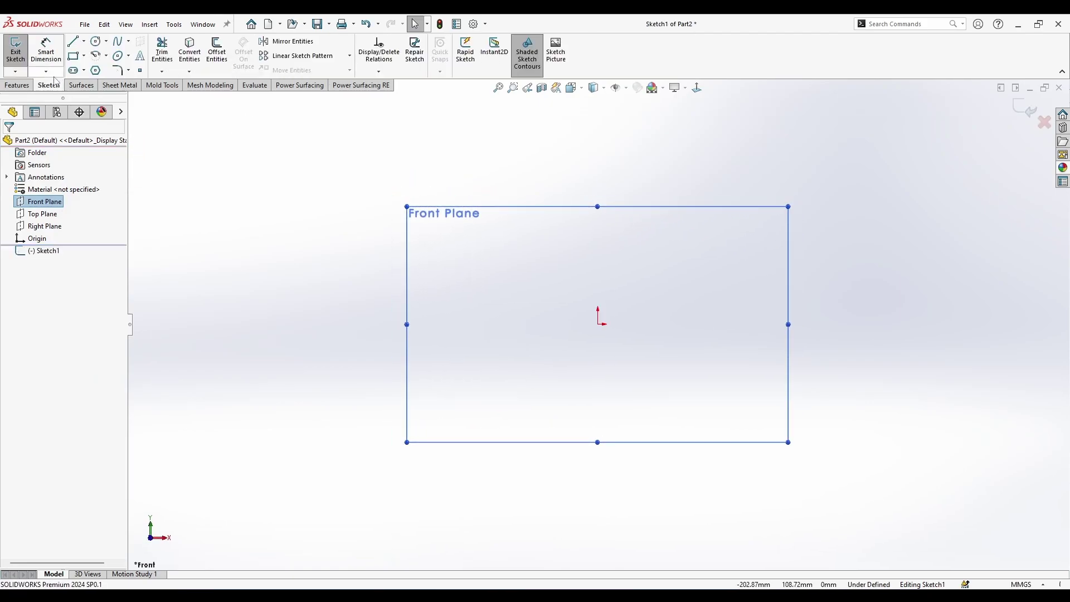
click(73, 42)
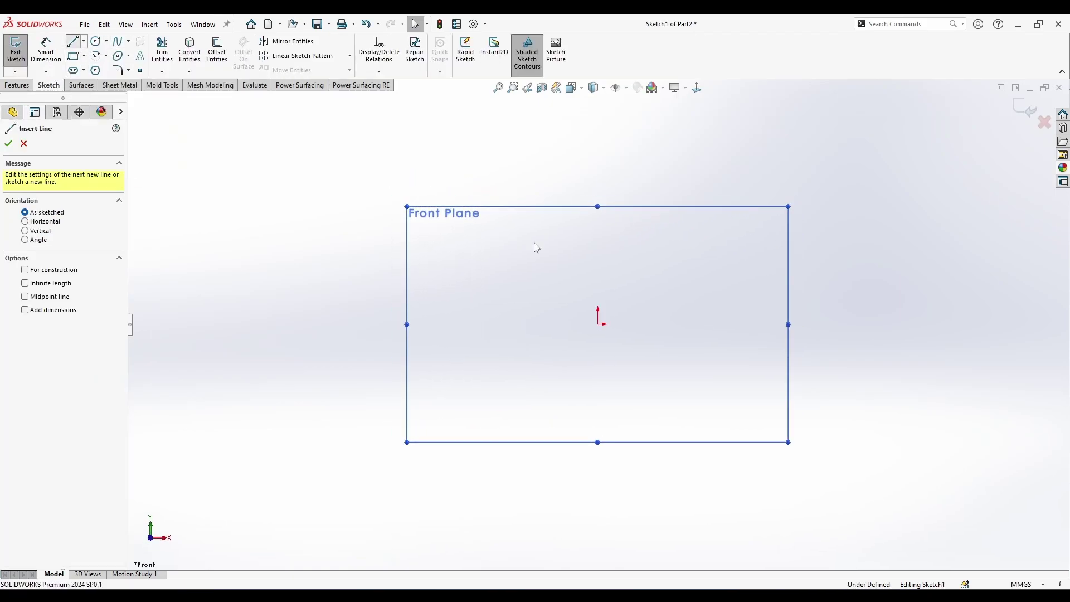
click(598, 323)
click(598, 194)
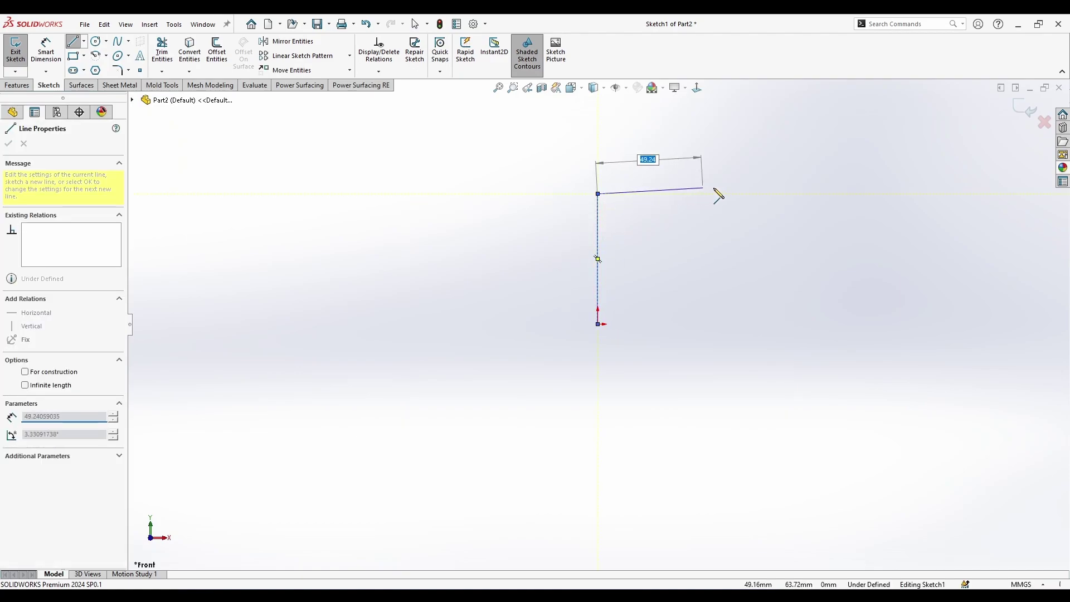
click(763, 194)
click(803, 226)
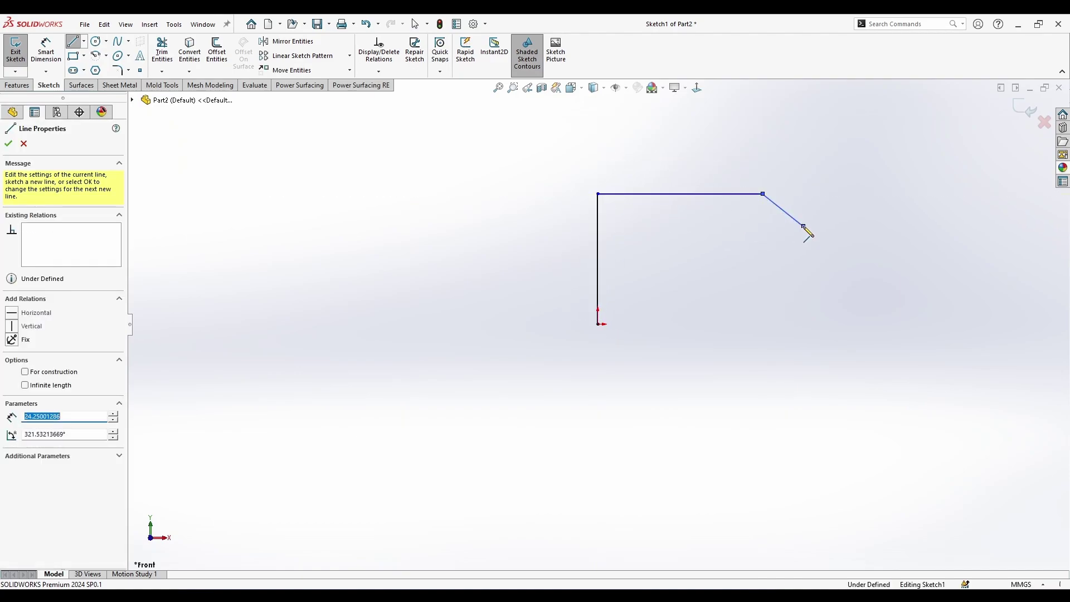
key(Escape)
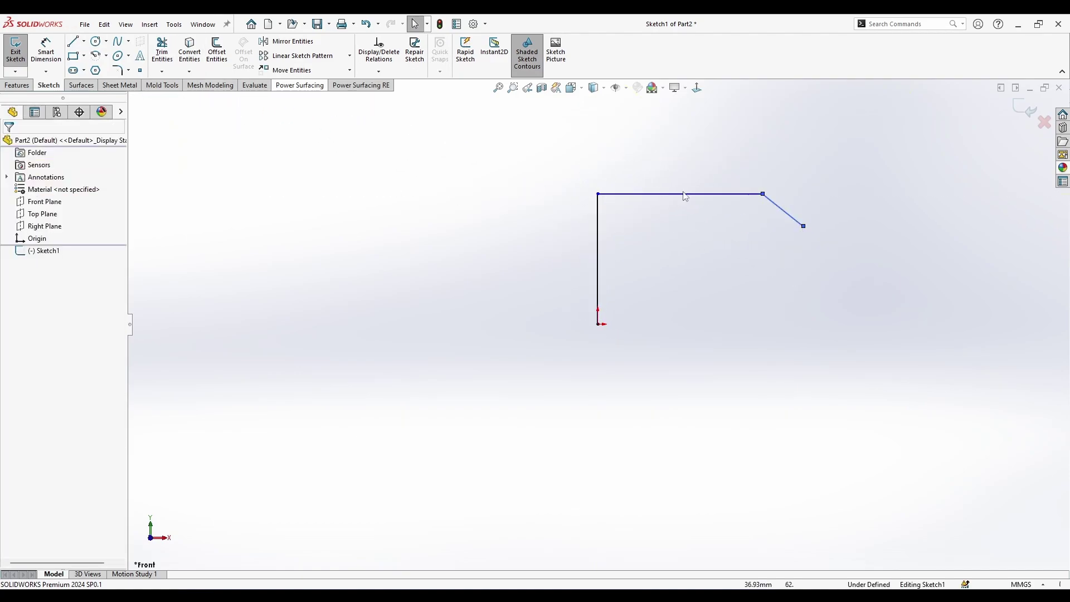
click(96, 55)
click(803, 226)
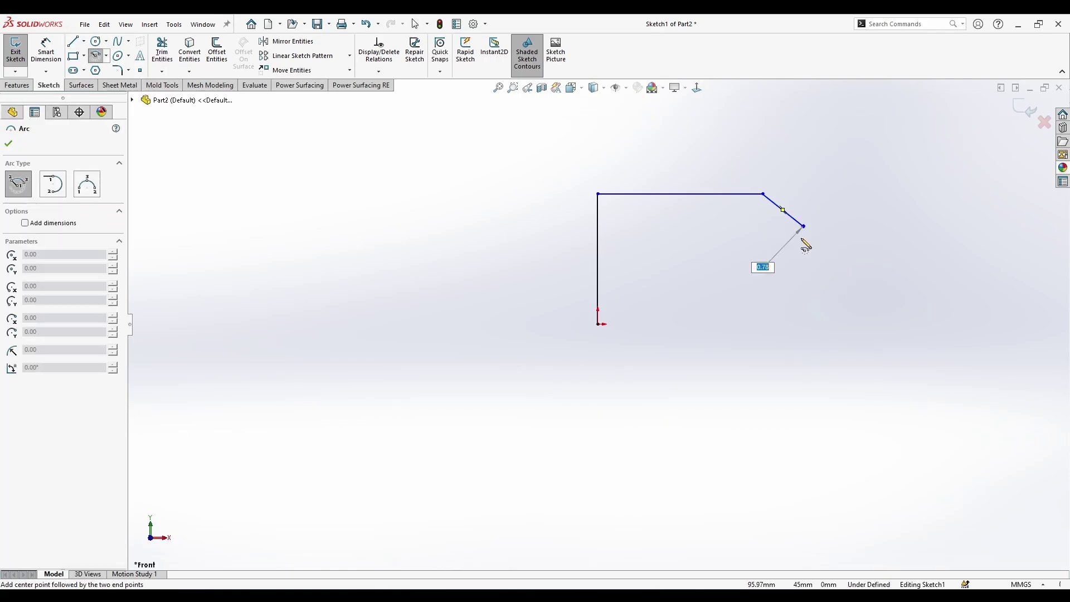
key(Escape)
Draw a three-point arc bulging outward and down from the free end of the short descending line
click(106, 55)
click(122, 96)
click(803, 226)
click(783, 335)
click(815, 284)
Close the profile with a sloping line from the arc, a short horizontal line and a vertical line about 44 mm long up to the origin
click(73, 41)
click(783, 335)
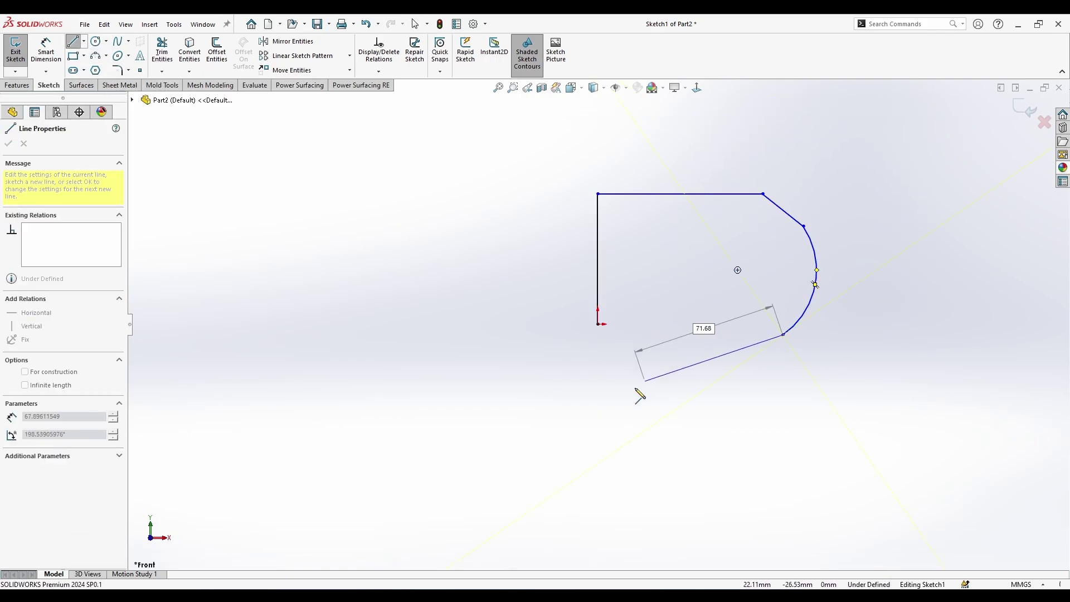
click(661, 419)
click(597, 419)
click(598, 323)
scroll(765, 278, down, 2)
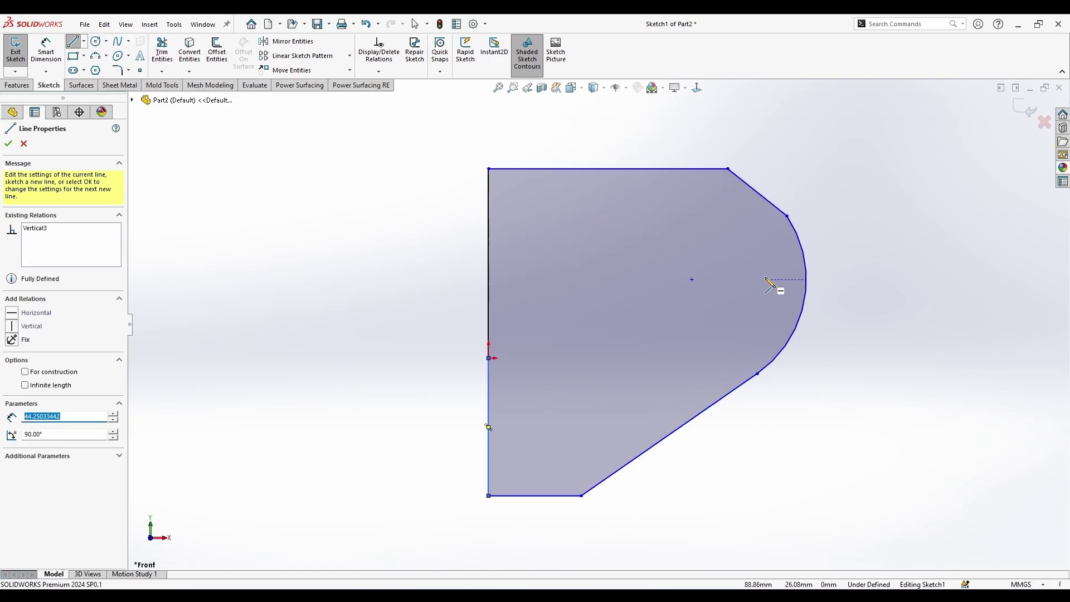
Dimension the profile's upper horizontal line to 100 mm
click(45, 51)
click(594, 169)
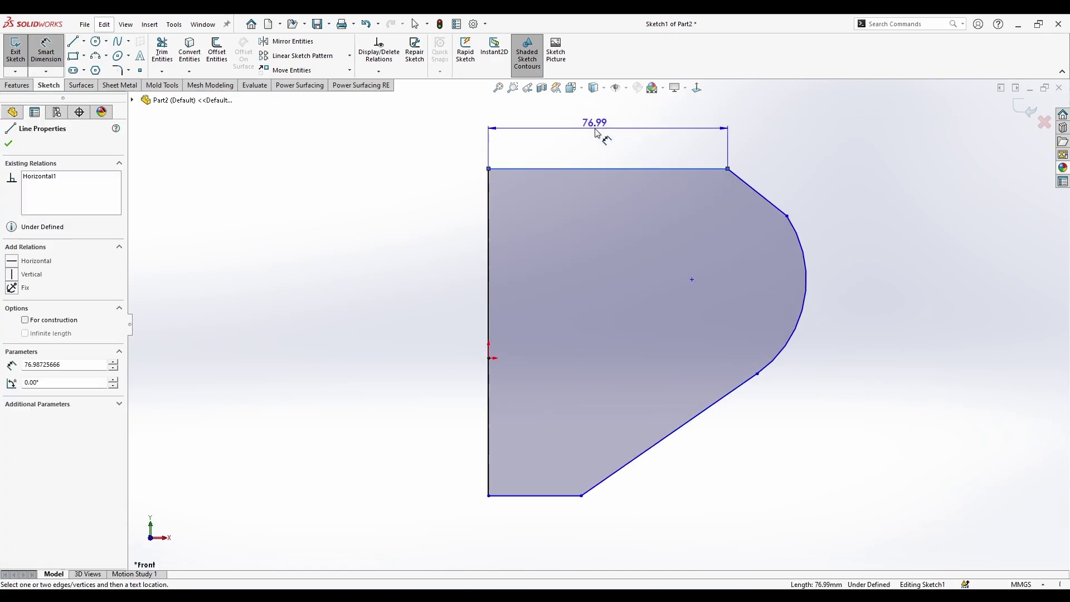
click(602, 136)
text(100)
key(Return)
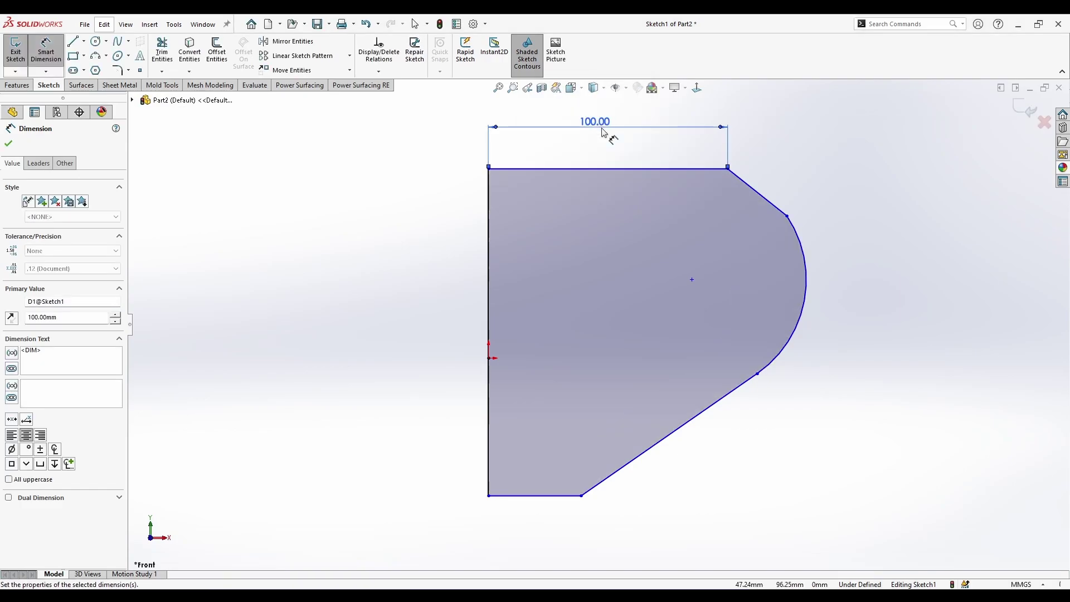
key(Escape)
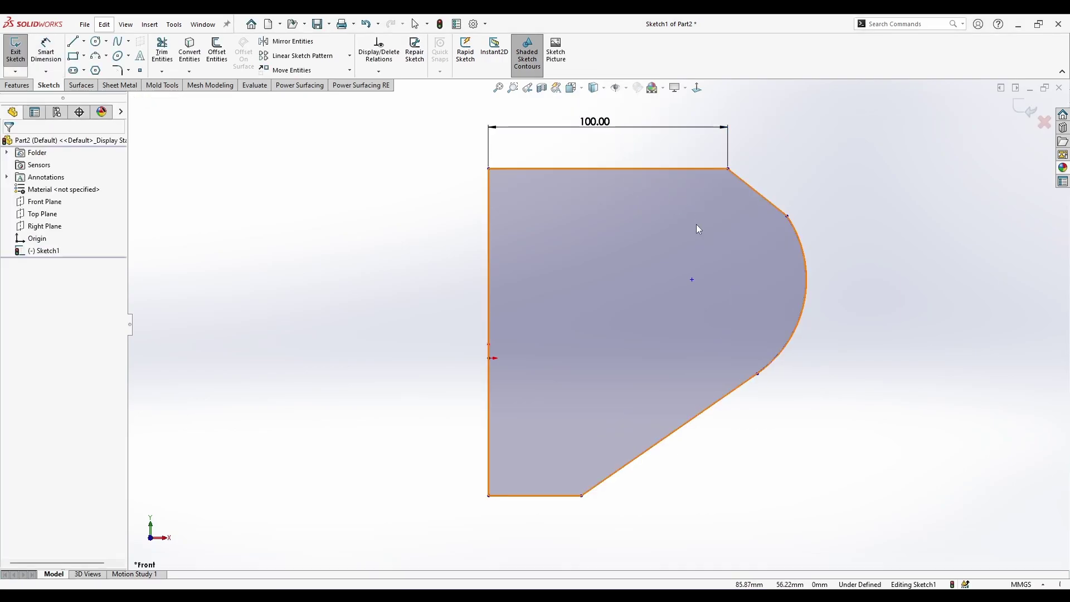
Exit the sketch and start a Power Surfacing SubD from it, selecting the profile's upper horizontal line
key(f)
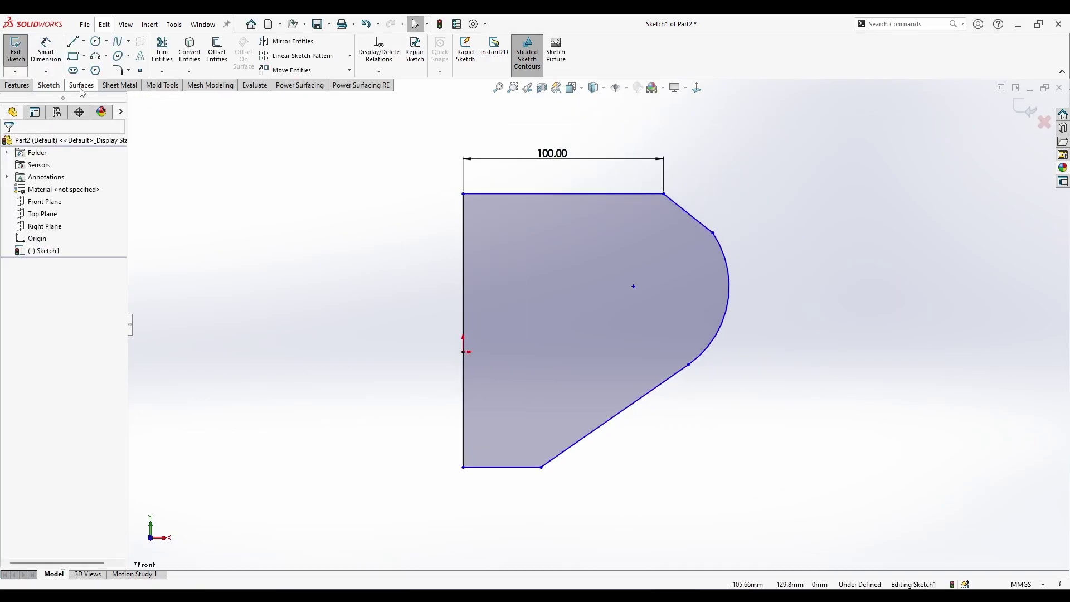
click(1027, 110)
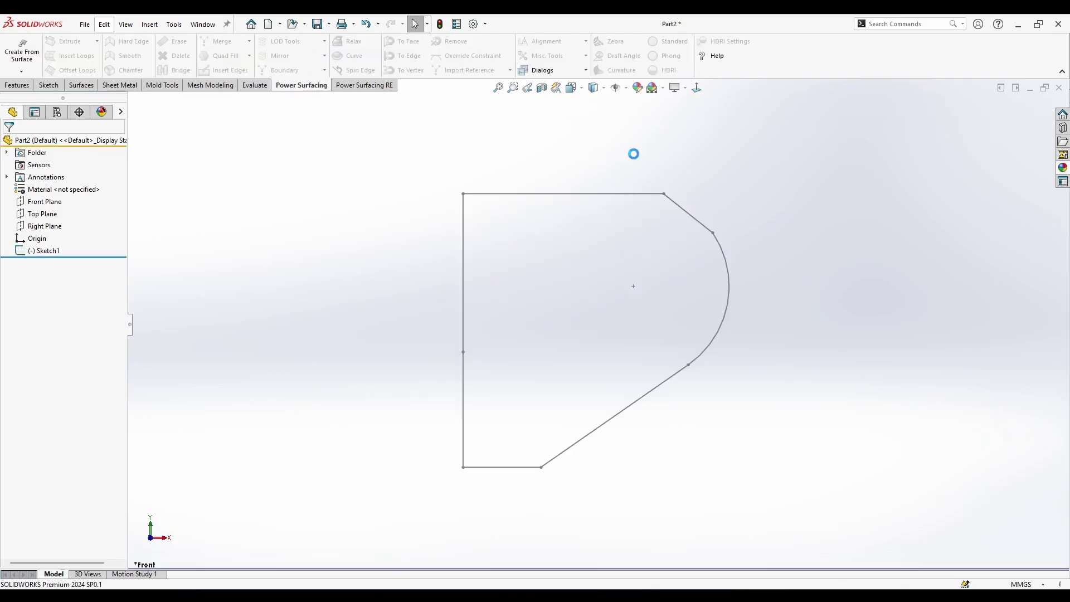
click(21, 70)
click(44, 151)
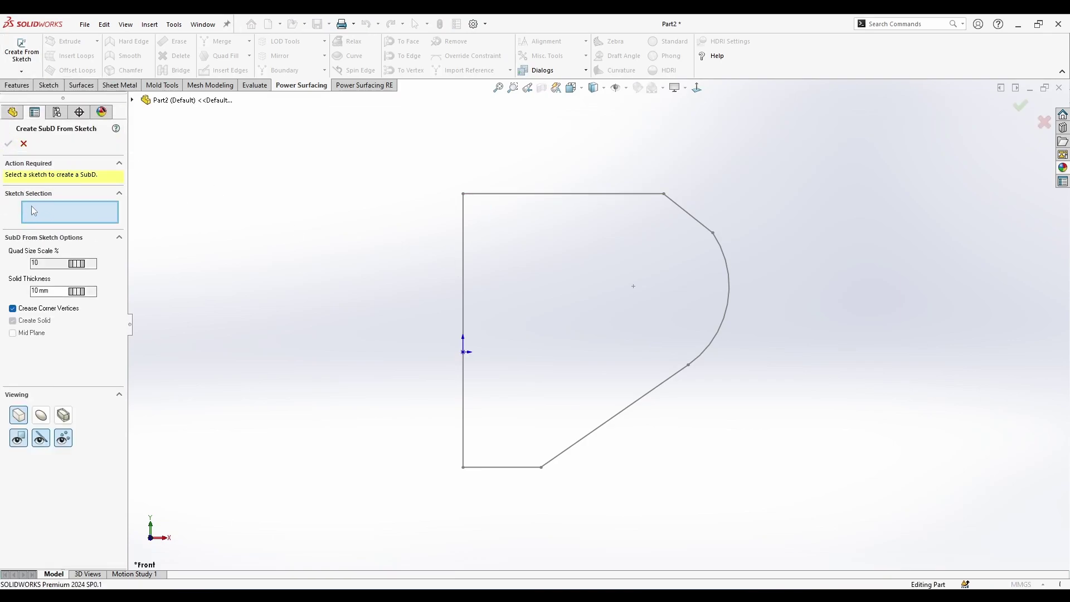
click(478, 194)
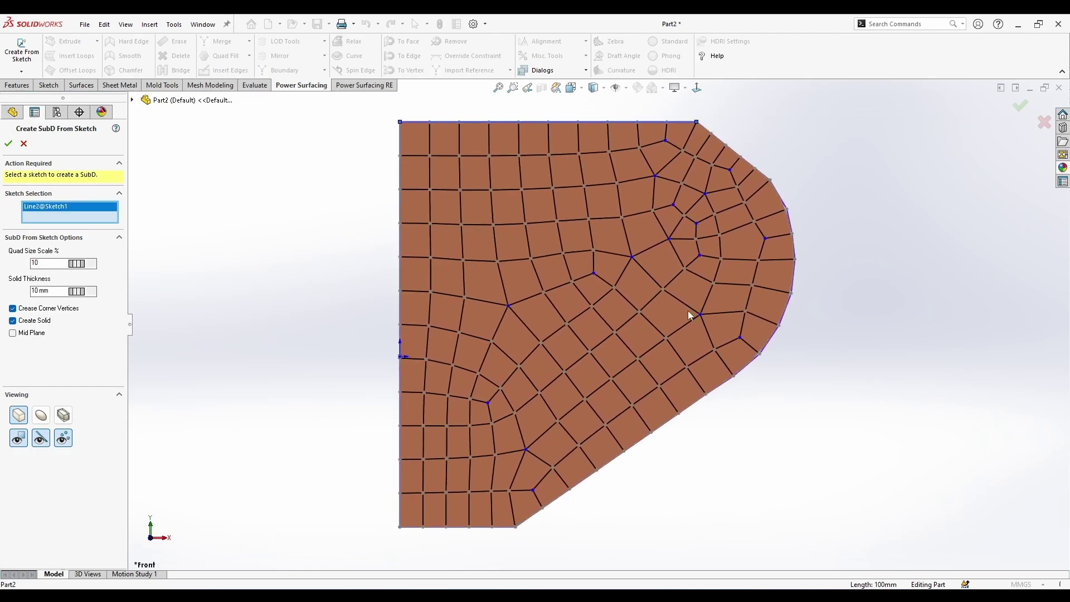
Set the SubD's solid thickness to 9.75 mm and turn off Create Solid to make a flat surface
scroll(591, 346, up, 1)
scroll(637, 257, down, 2)
scroll(618, 345, up, 1)
middle_drag(630, 503, 668, 310)
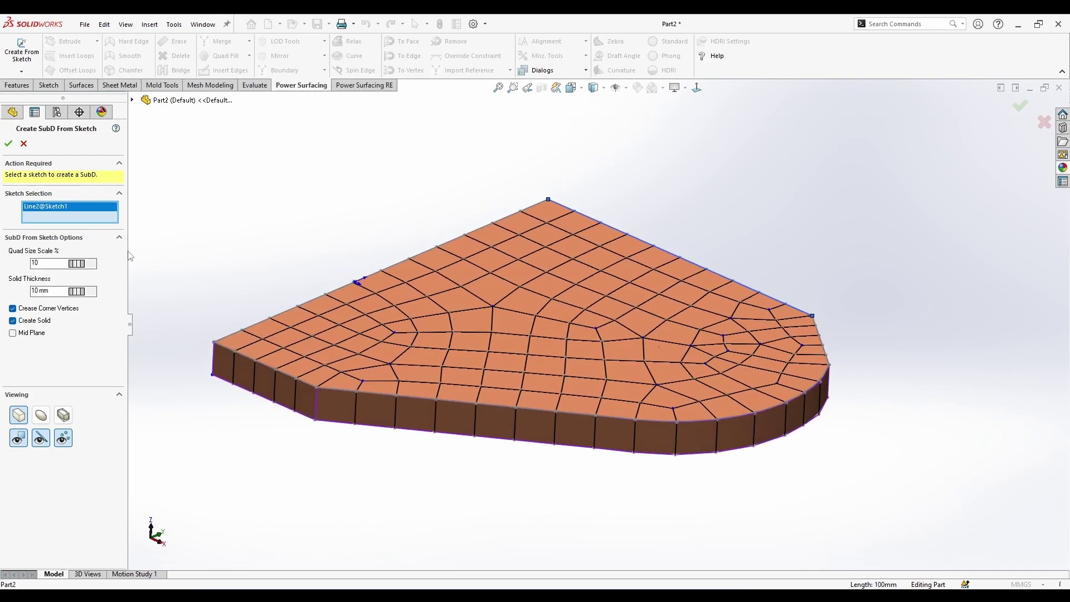
scroll(65, 295, down, 1)
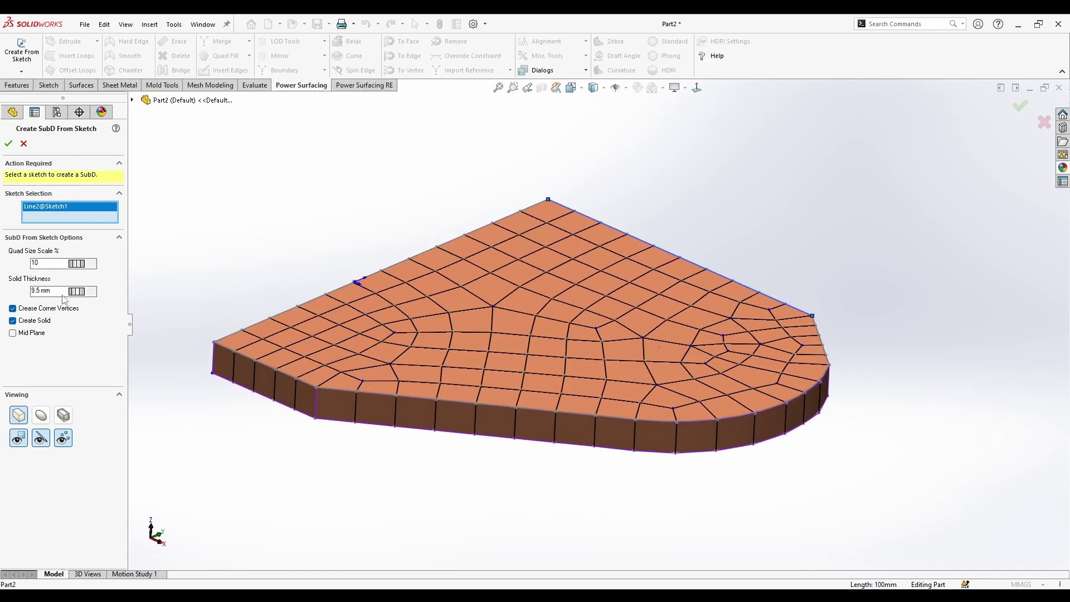
scroll(74, 303, up, 1)
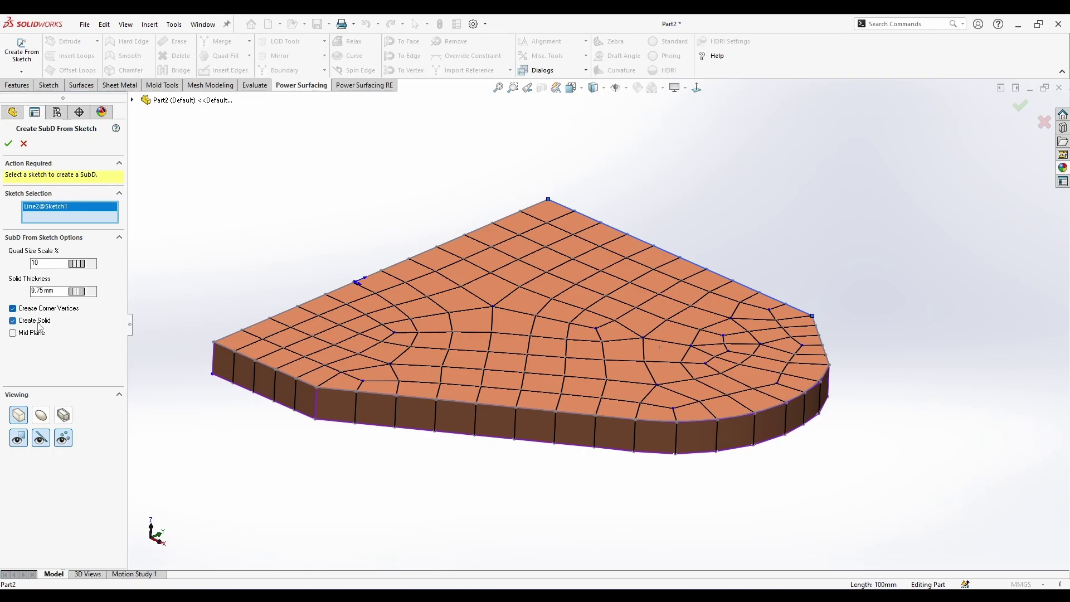
click(12, 321)
middle_drag(523, 464, 539, 448)
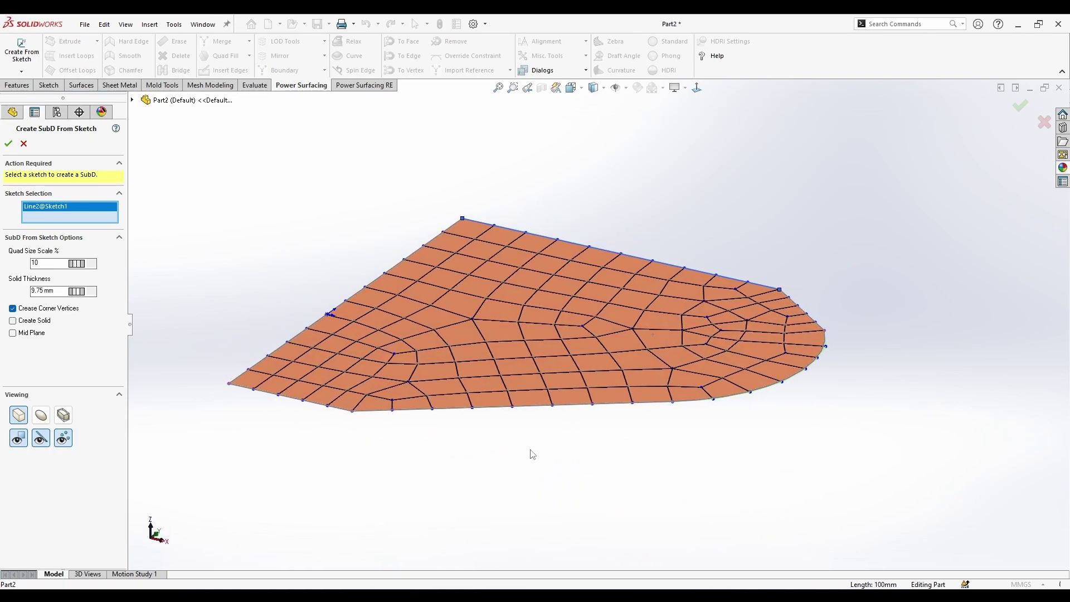
Turn off Crease Corner Vertices to check its effect on a sharp corner, and turn it back on
scroll(448, 386, up, 1)
scroll(482, 351, down, 2)
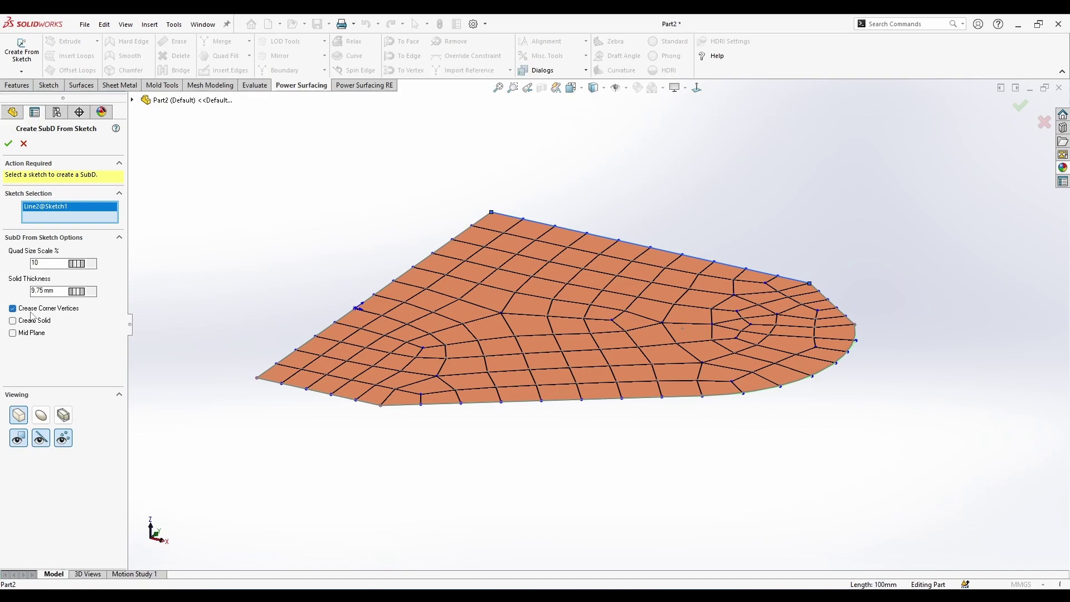
scroll(282, 387, down, 6)
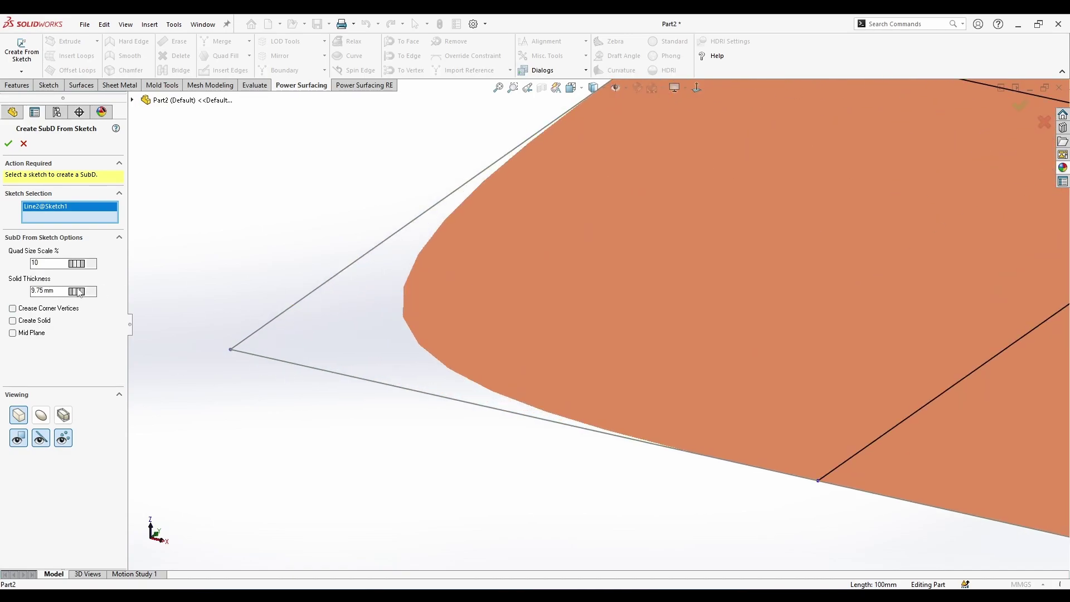
click(52, 311)
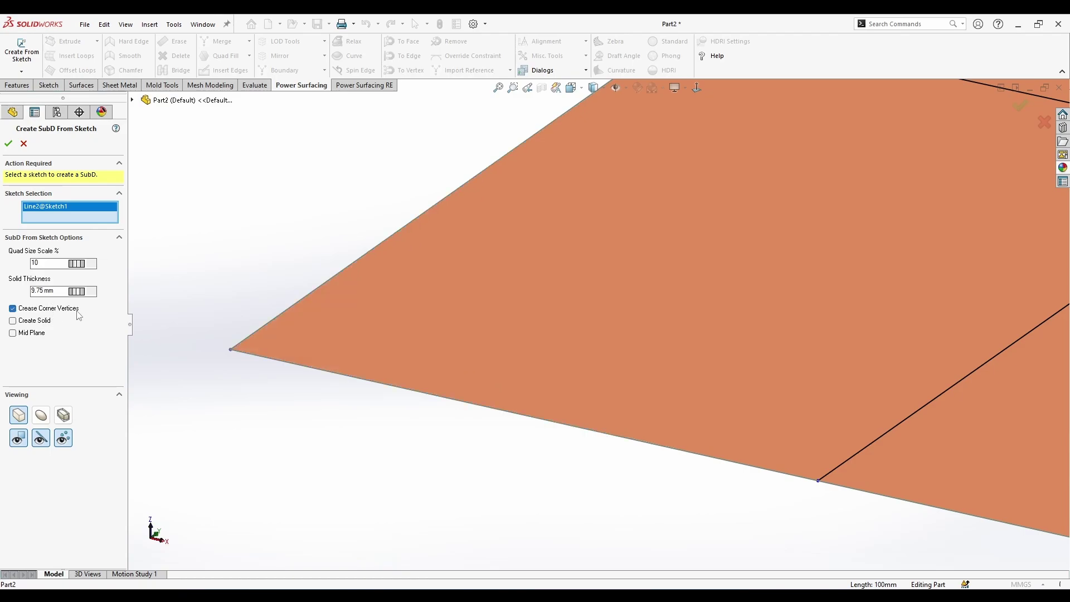
Try smaller Quad Size Scale values of 8 % and 5.5 % for a denser SubD mesh
scroll(570, 336, up, 6)
ctrl+middle_drag(827, 288, 580, 320)
scroll(585, 318, down, 5)
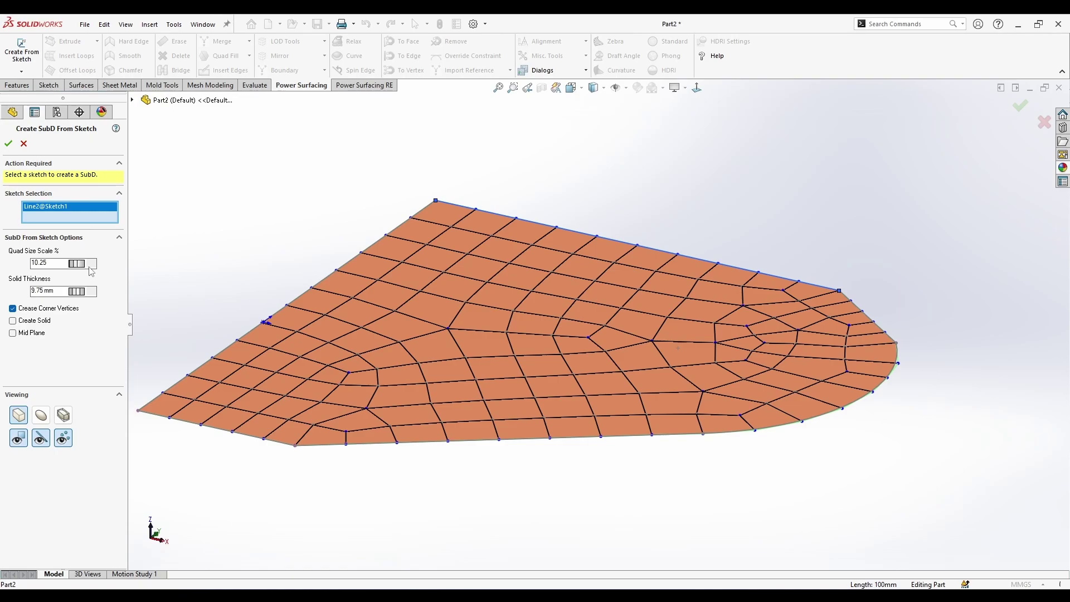
drag(102, 274, 87, 291)
drag(1, 277, 0, 278)
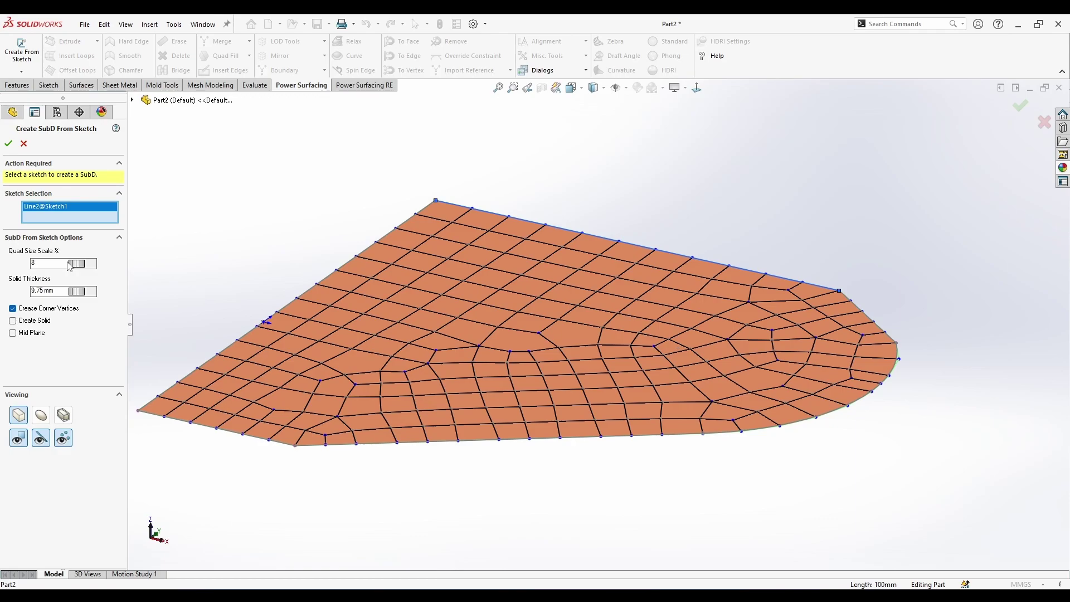
drag(67, 269, 3, 288)
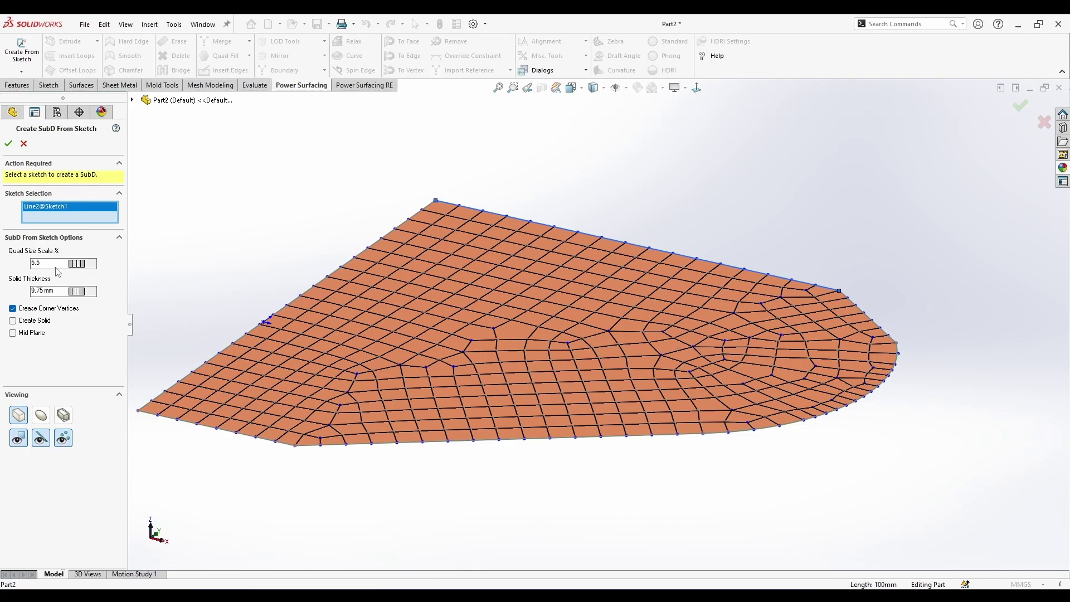
Set the Quad Size Scale to 21 % for a coarser mesh and create the SubD
middle_drag(551, 337, 558, 275)
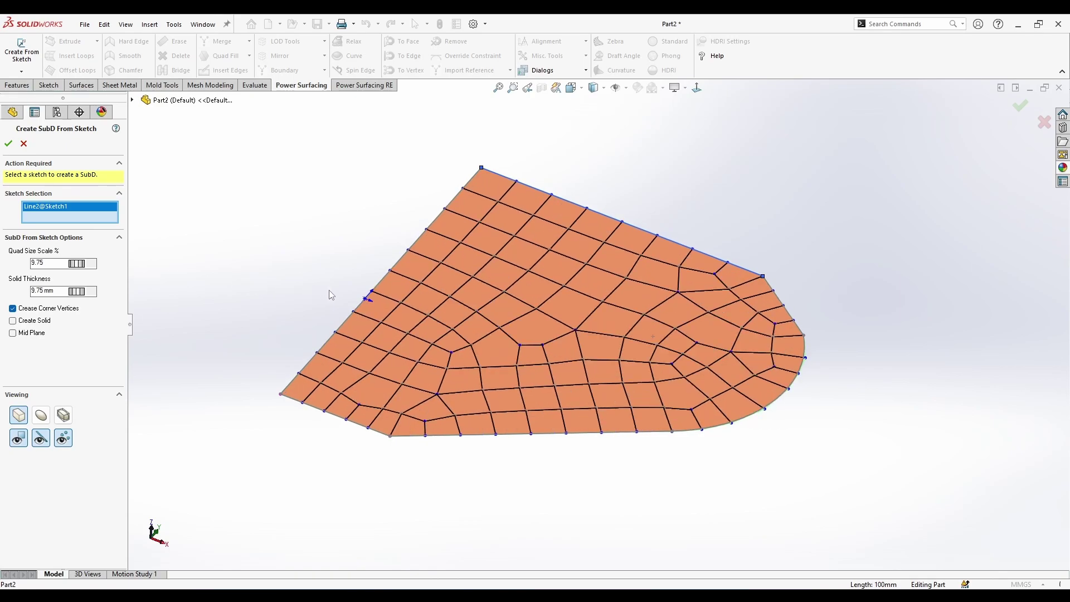
drag(372, 290, 547, 299)
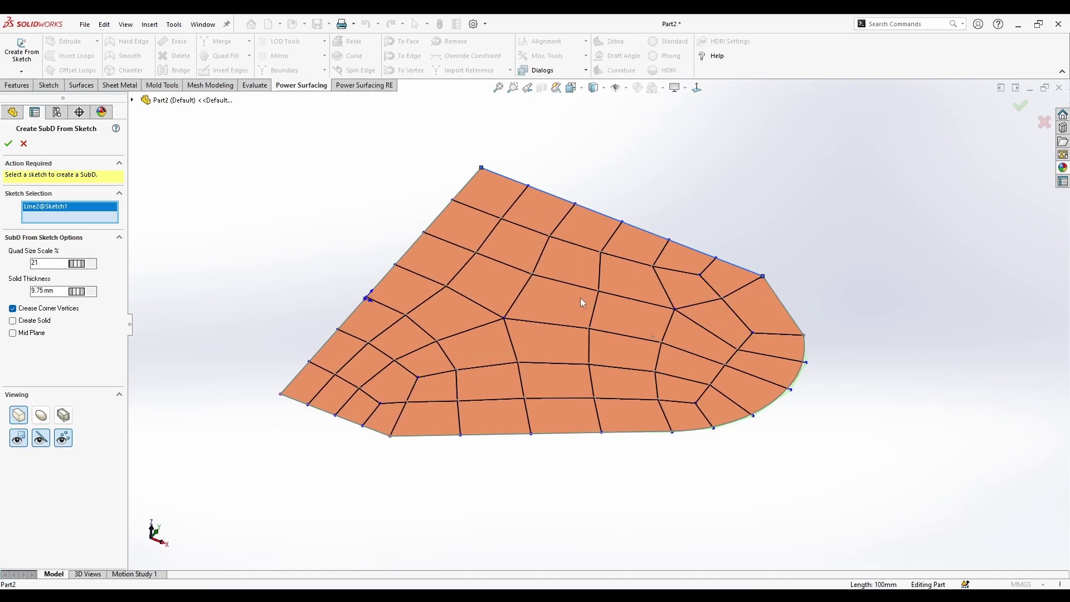
drag(653, 303, 633, 314)
click(8, 143)
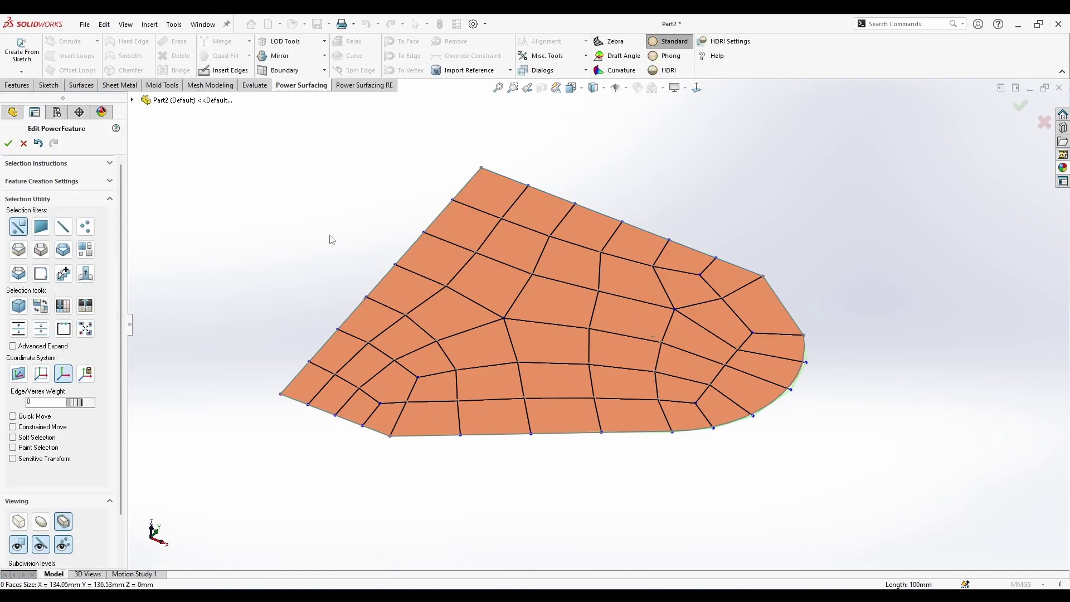
Select the entire boundary edge loop of the SubD surface and extrude it about 15 mm downward along Z
middle_drag(598, 482, 592, 517)
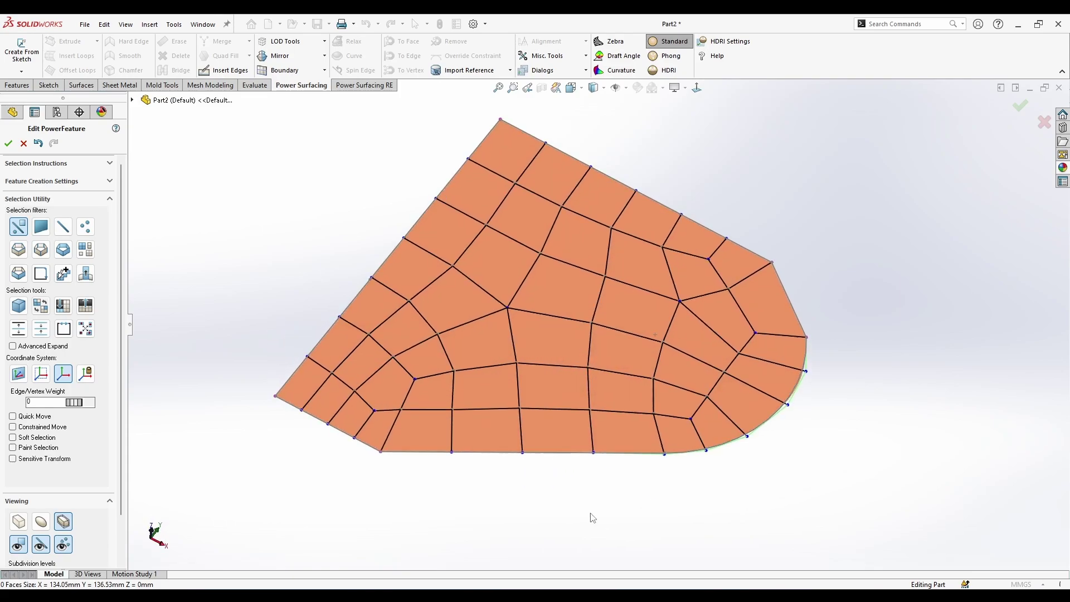
scroll(759, 281, down, 6)
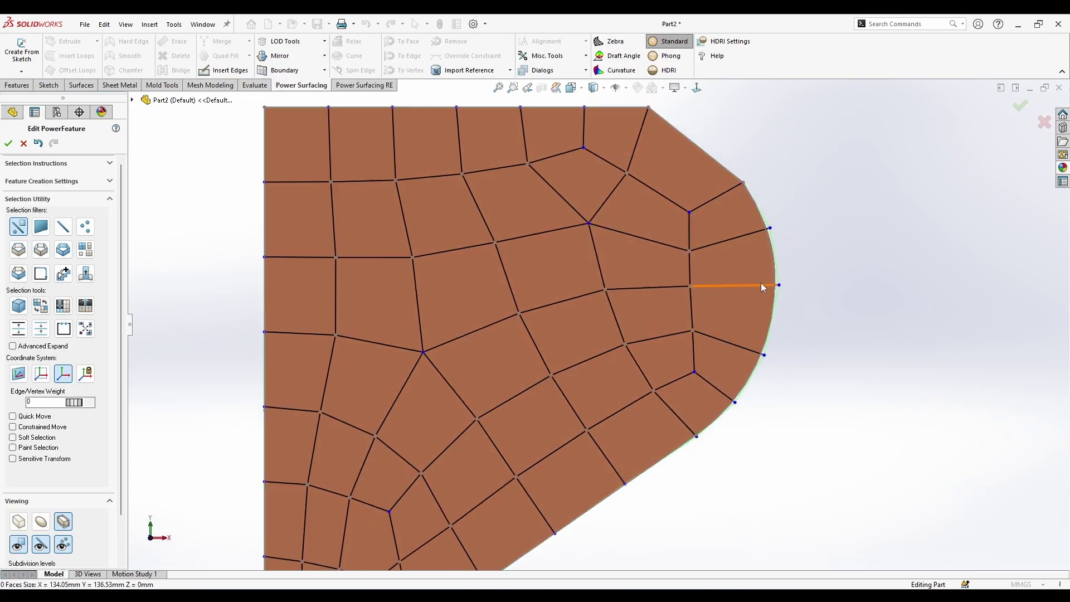
click(722, 327)
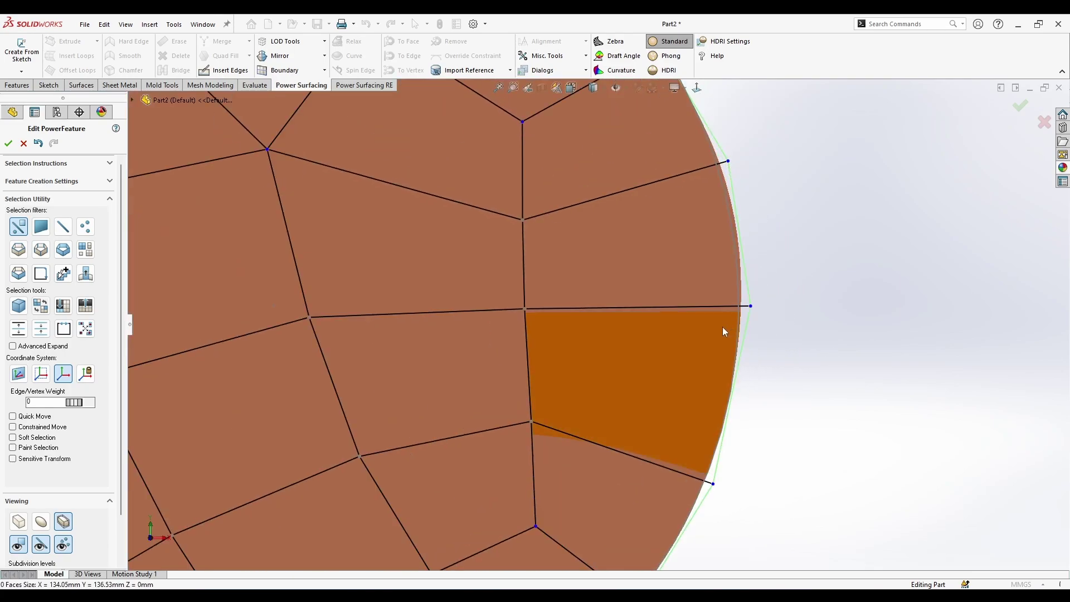
scroll(634, 441, up, 3)
scroll(634, 442, up, 3)
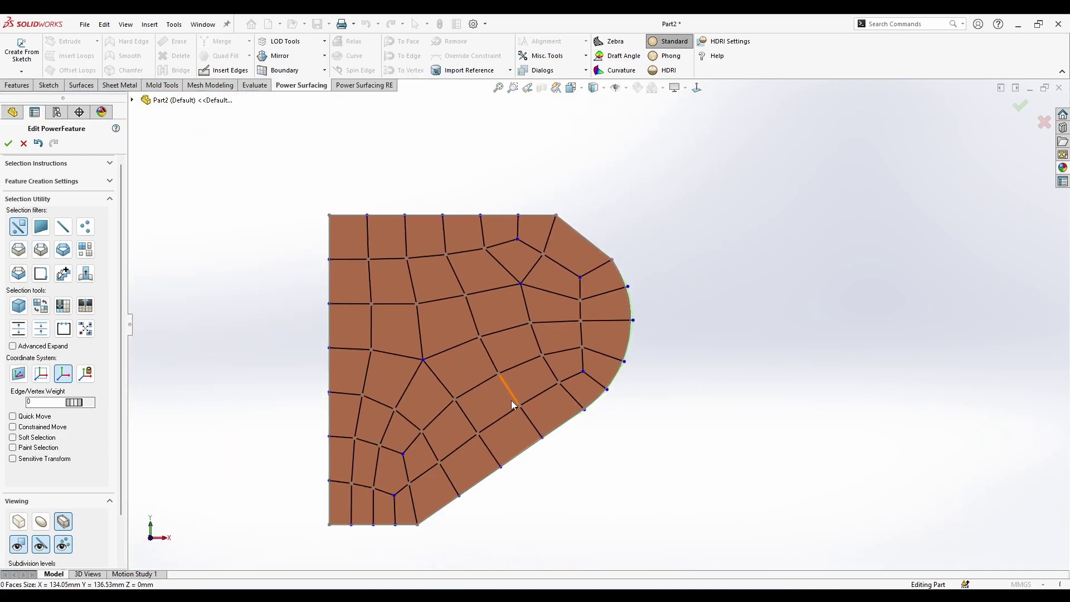
right_click(513, 398)
click(629, 371)
middle_drag(629, 372, 431, 416)
click(428, 411)
middle_drag(376, 353, 368, 332)
scroll(368, 333, down, 2)
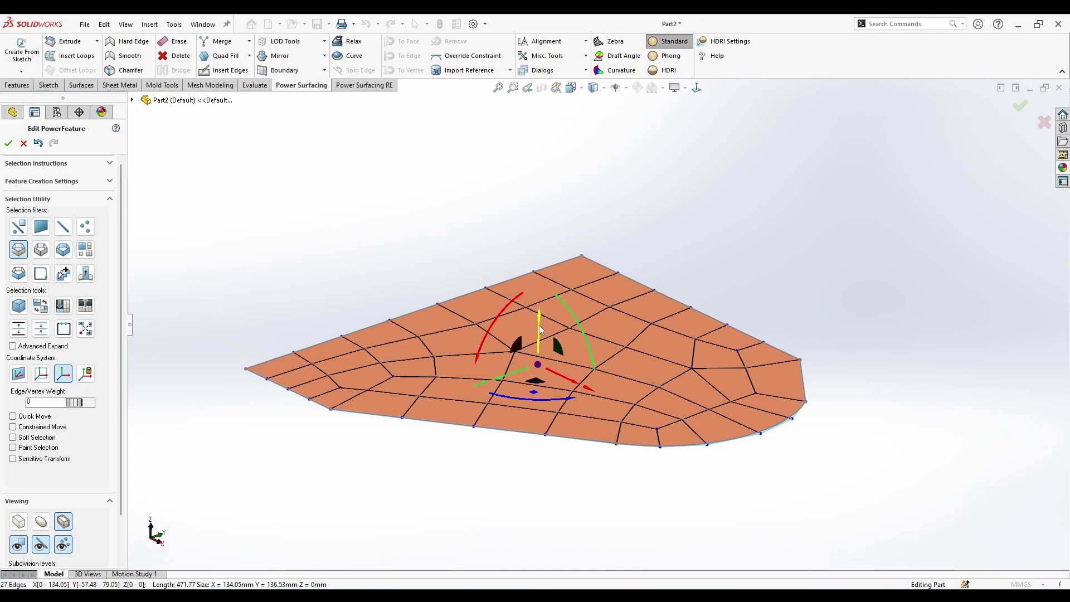
ctrl+drag(538, 324, 546, 363)
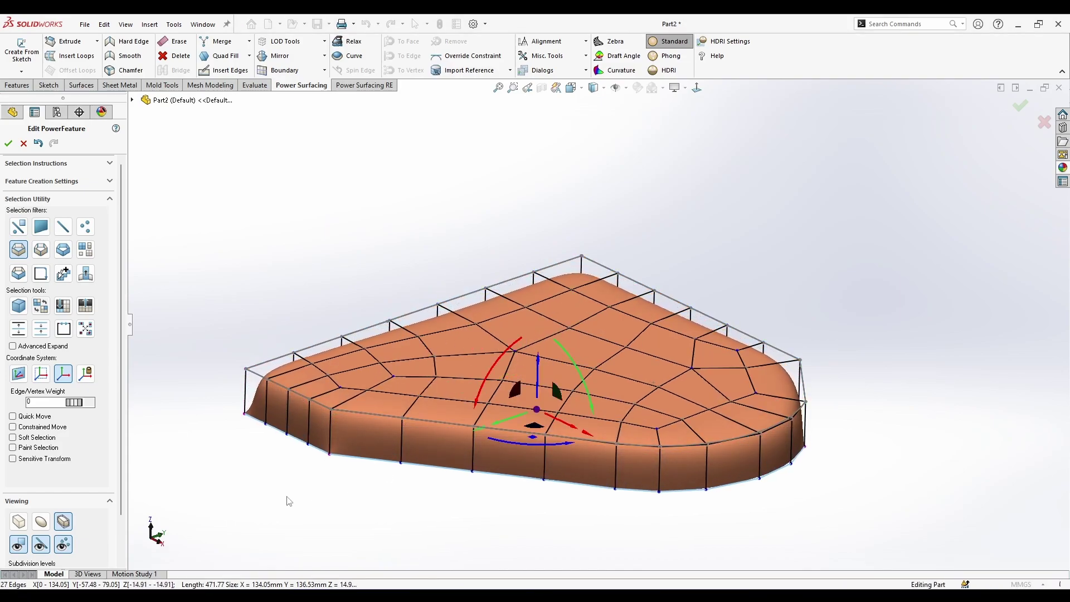
Show the smoothed surface and turn the top rim edge loop into a hard edge, except along one long straight side
click(40, 521)
scroll(486, 475, up, 1)
scroll(468, 429, down, 2)
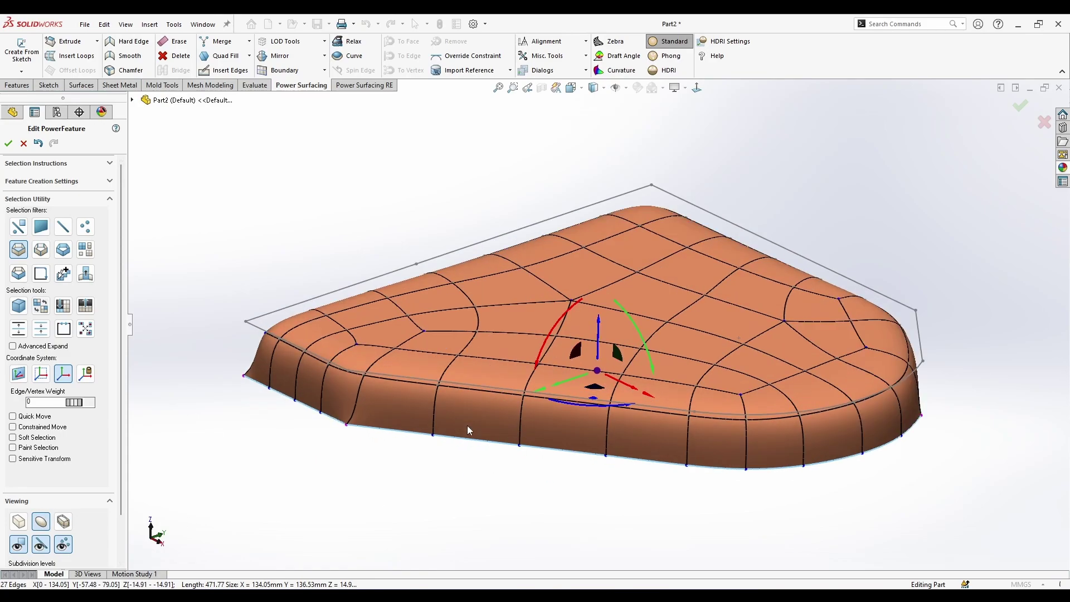
right_click(644, 467)
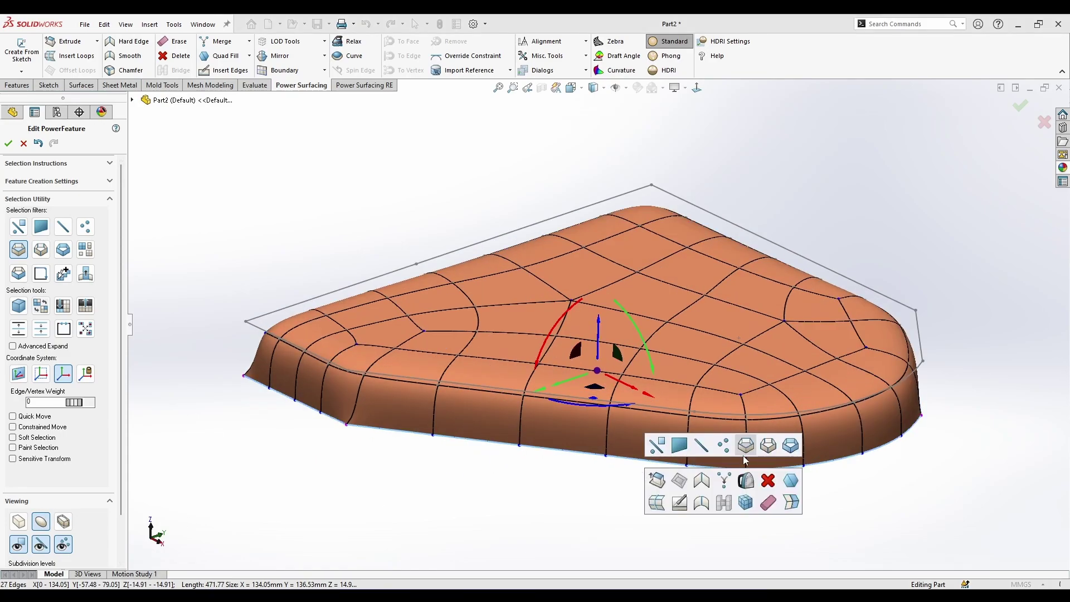
click(744, 453)
click(726, 416)
click(133, 43)
click(327, 269)
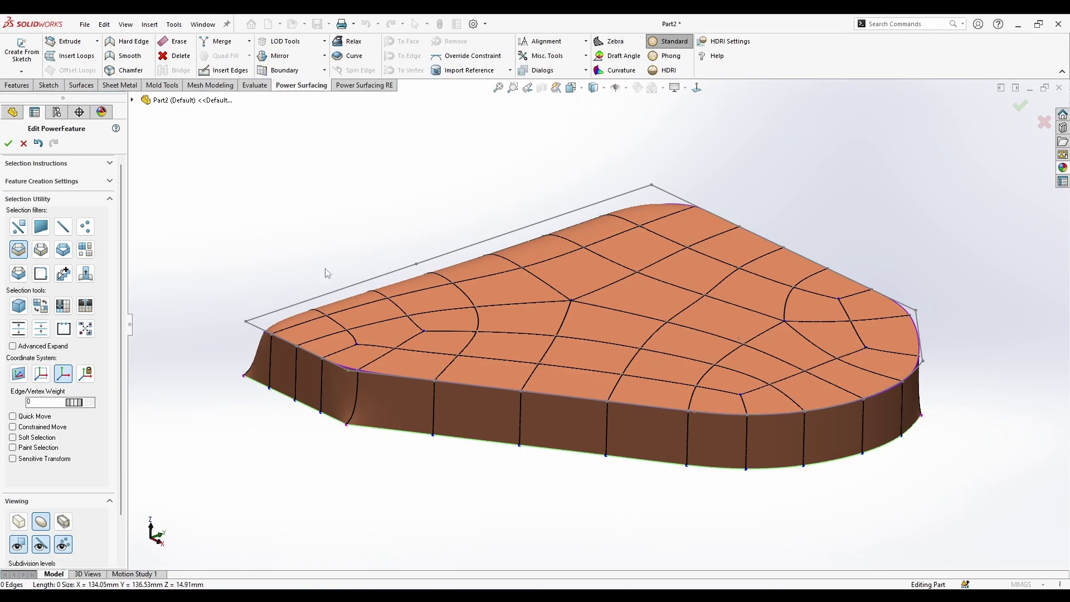
Select the four vertical side-wall edges at the outline's corners and make them hard edges
middle_drag(327, 270, 345, 426)
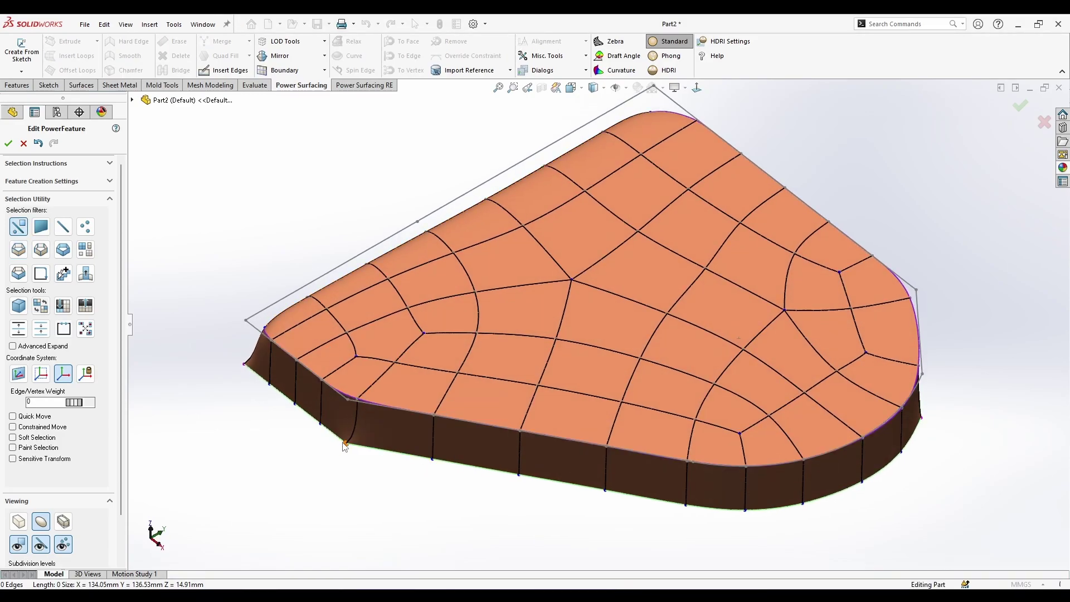
click(345, 440)
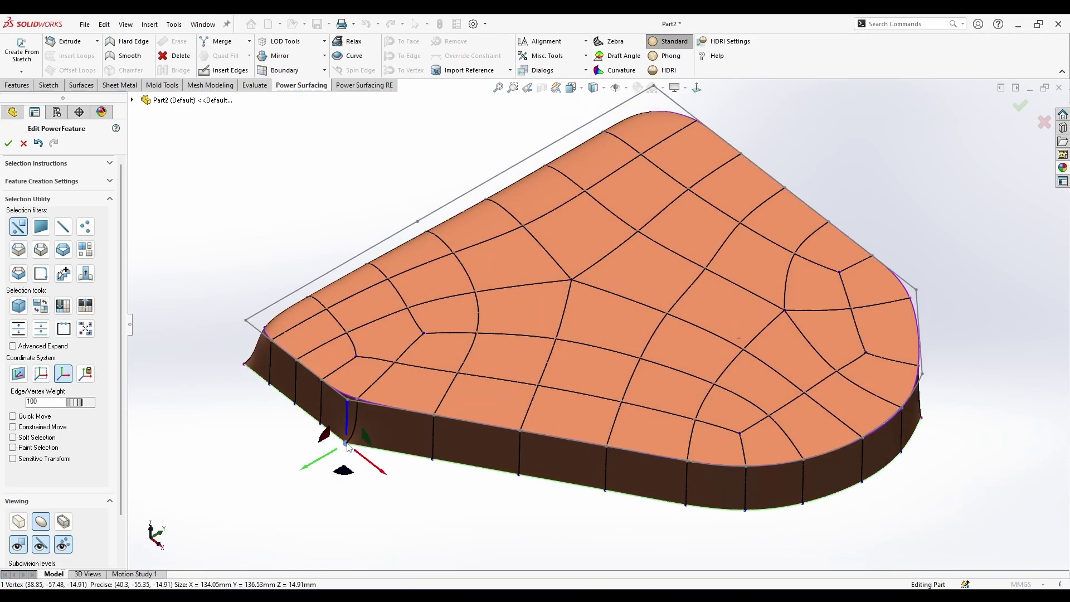
ctrl+click(254, 349)
ctrl+click(924, 401)
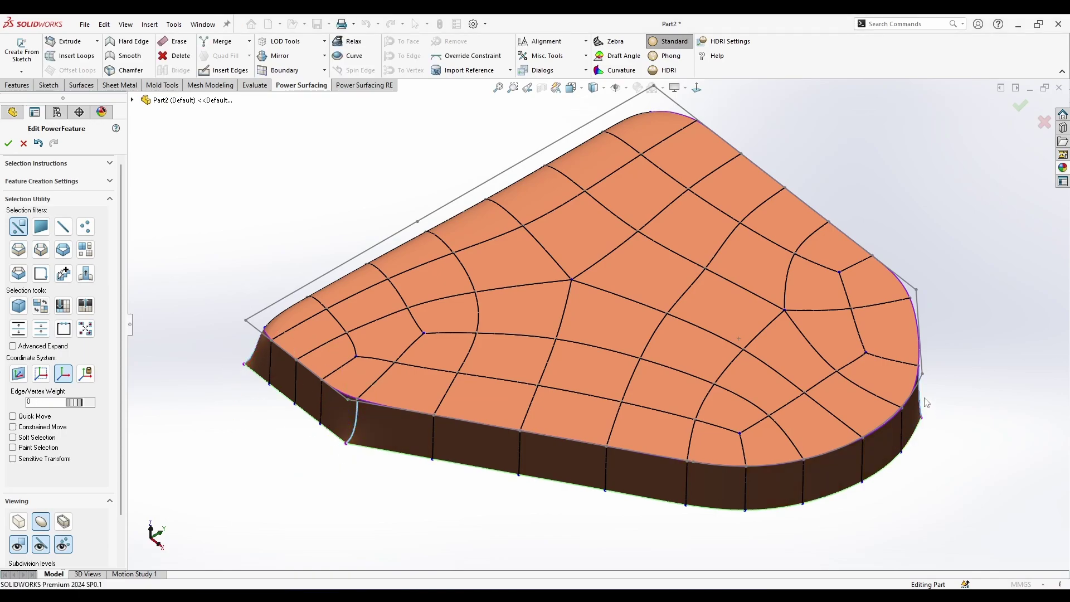
mouse_move(925, 402)
middle_down()
mouse_move(740, 328)
mouse_move(663, 385)
middle_up()
ctrl+click(625, 439)
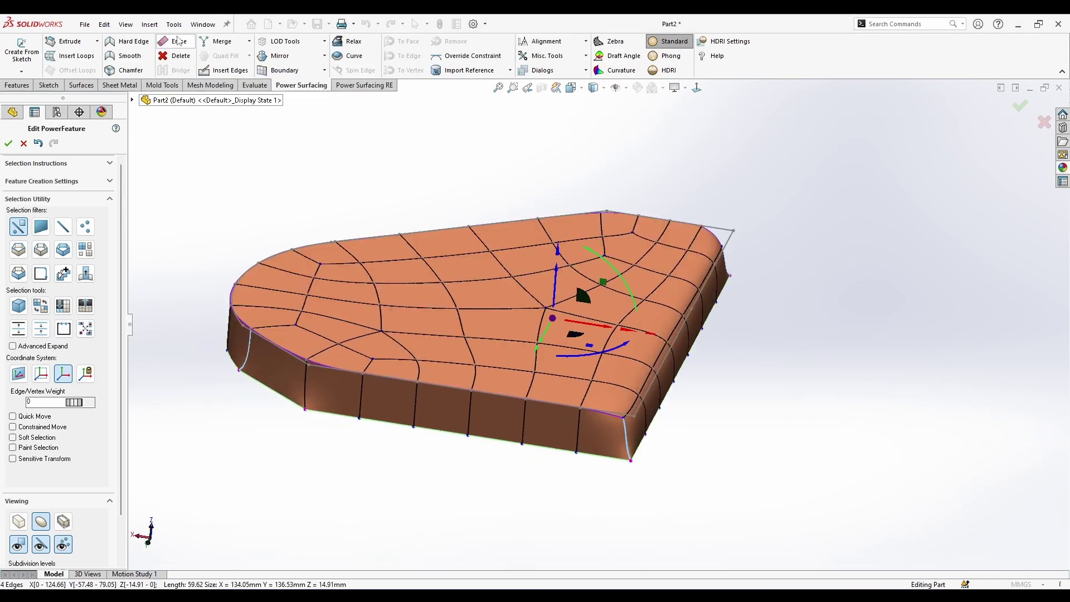
click(179, 40)
mouse_move(370, 174)
middle_down()
mouse_move(416, 124)
mouse_move(427, 410)
middle_up()
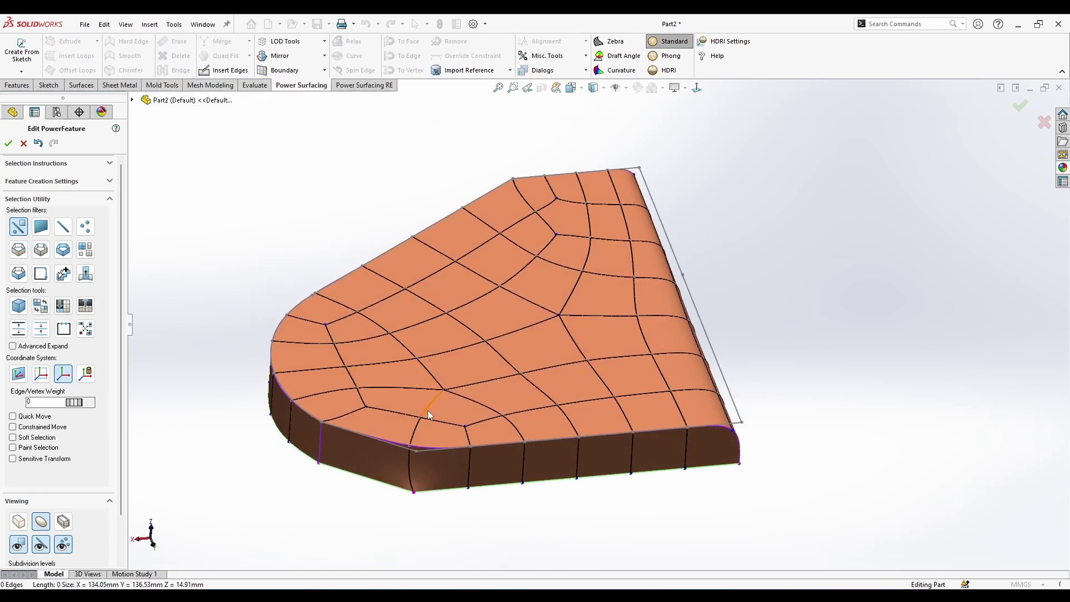
Make the remaining vertical corner edge, between the short angled wall and the long straight wall, a hard edge
click(409, 478)
mouse_move(409, 478)
middle_down()
mouse_move(394, 513)
mouse_move(419, 480)
middle_up()
right_click(419, 480)
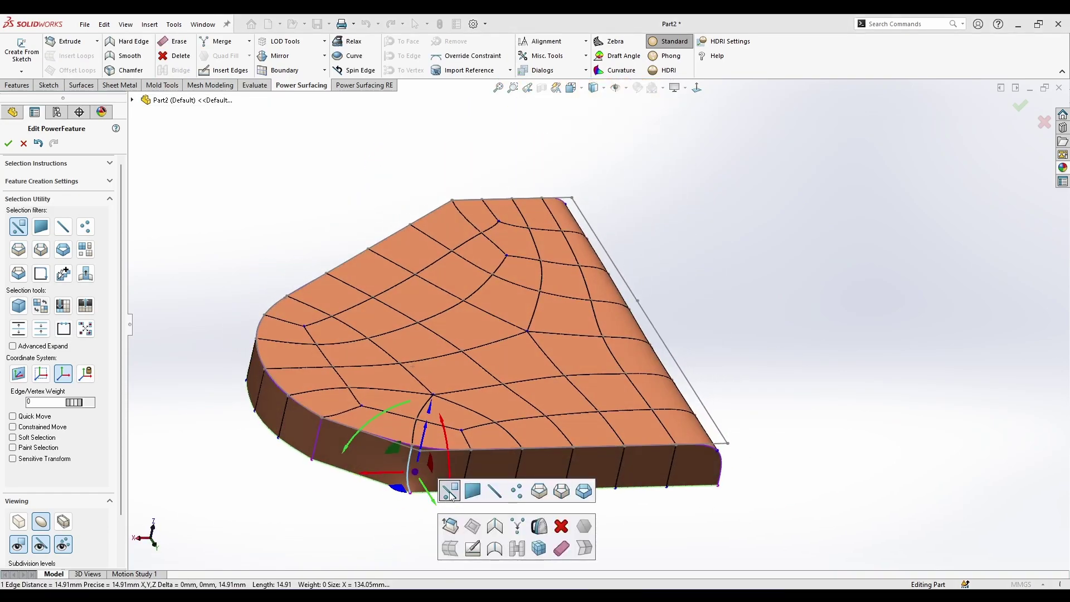
click(406, 476)
click(406, 475)
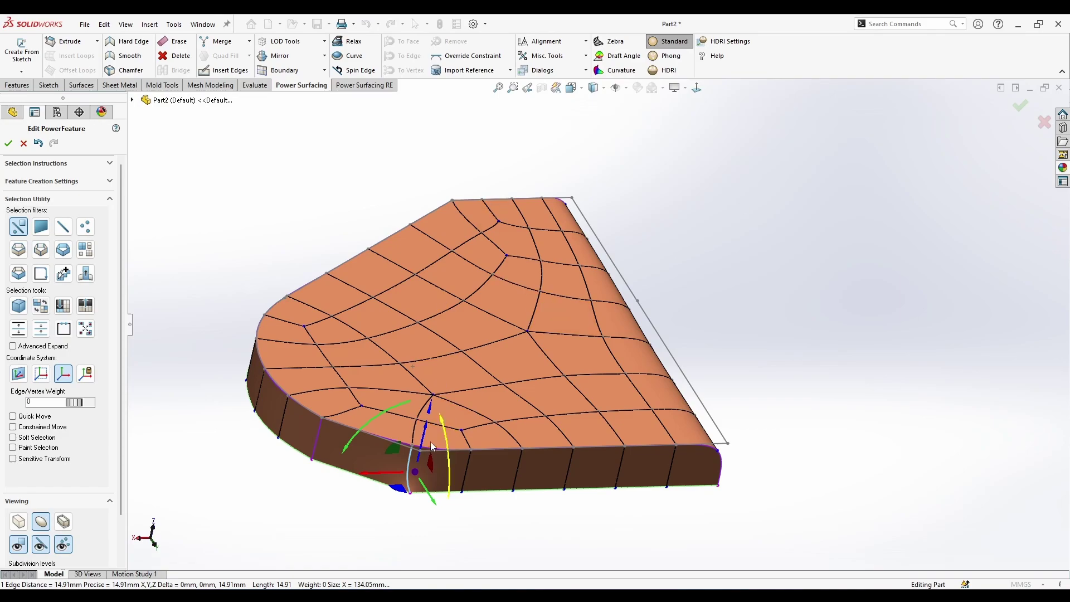
click(134, 46)
middle_drag(379, 357, 435, 355)
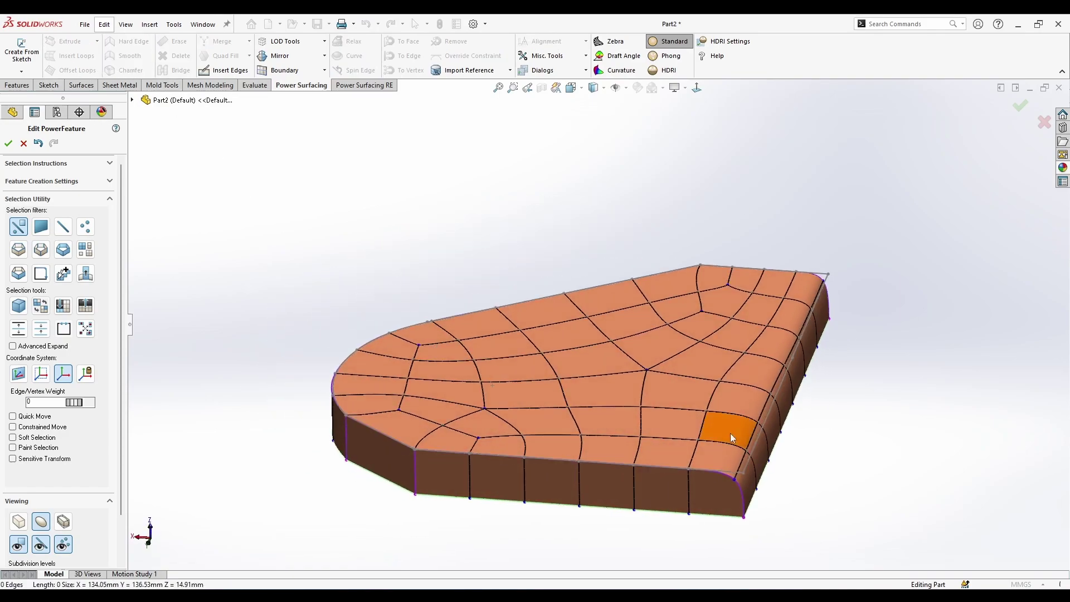
right_click(731, 434)
click(862, 401)
scroll(518, 445, up, 1)
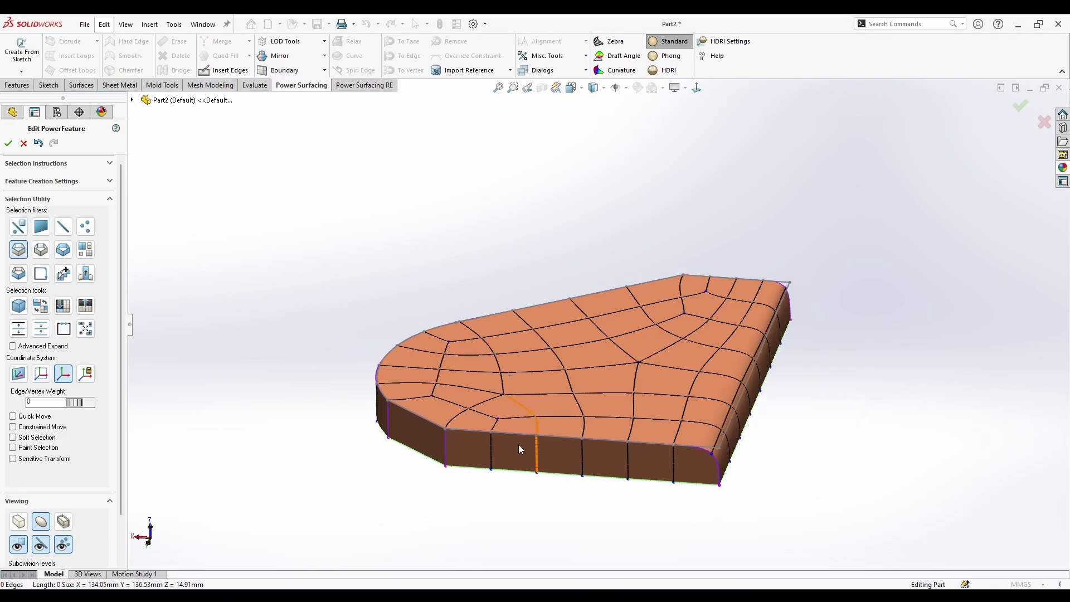
middle_drag(518, 444, 458, 328)
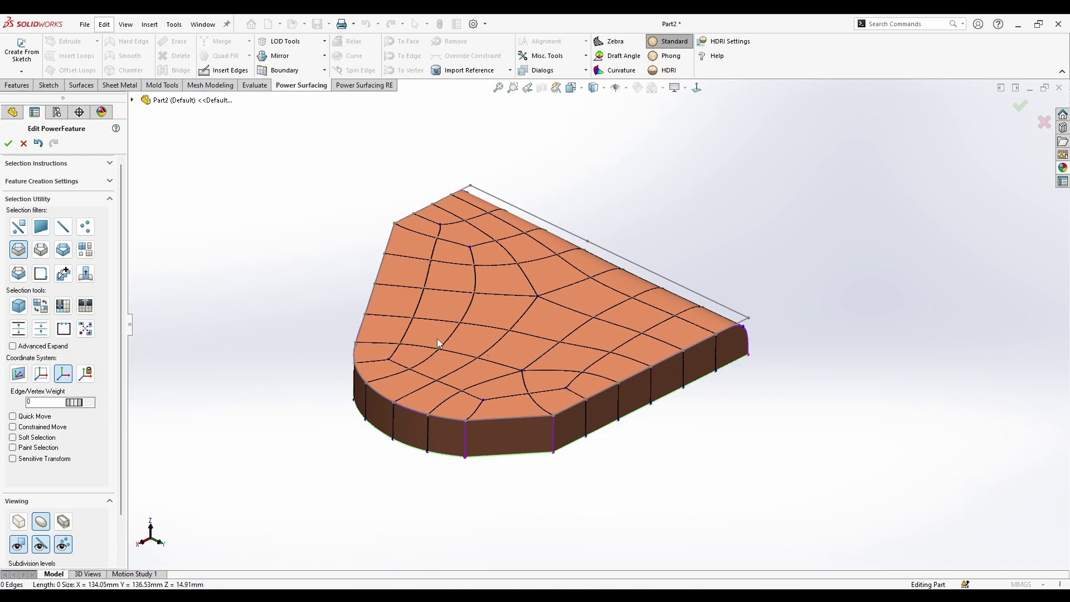
key(s)
click(552, 301)
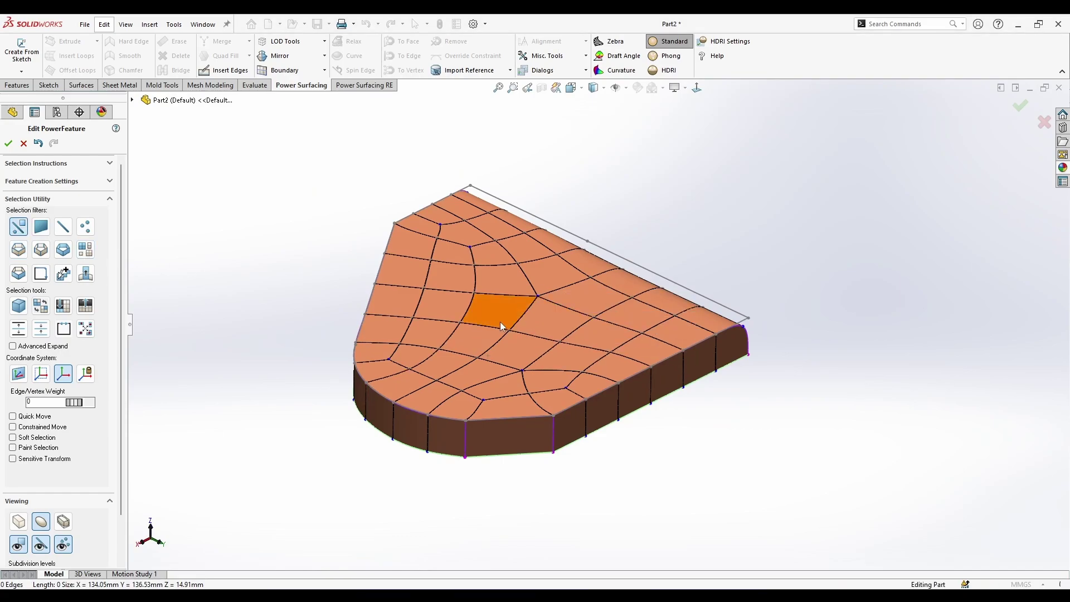
Select the twelve inner faces of the top surface around the central star point, leaving the outer border faces out
scroll(502, 318, down, 4)
click(533, 308)
shift+click(523, 251)
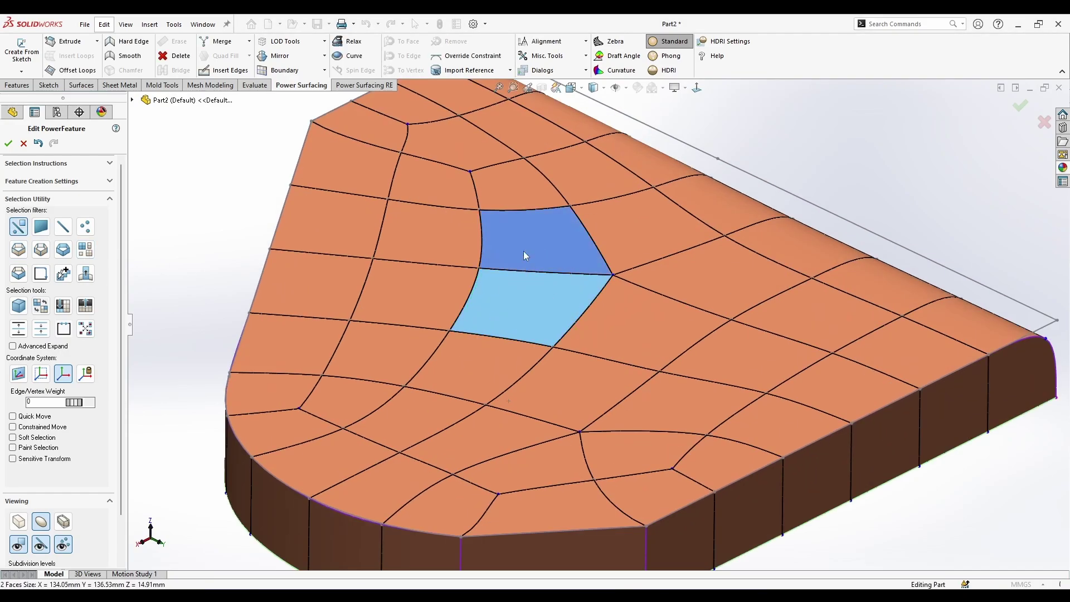
shift+click(438, 238)
shift+click(425, 291)
ctrl+click(650, 330)
ctrl+click(758, 278)
ctrl+click(646, 237)
ctrl+click(513, 190)
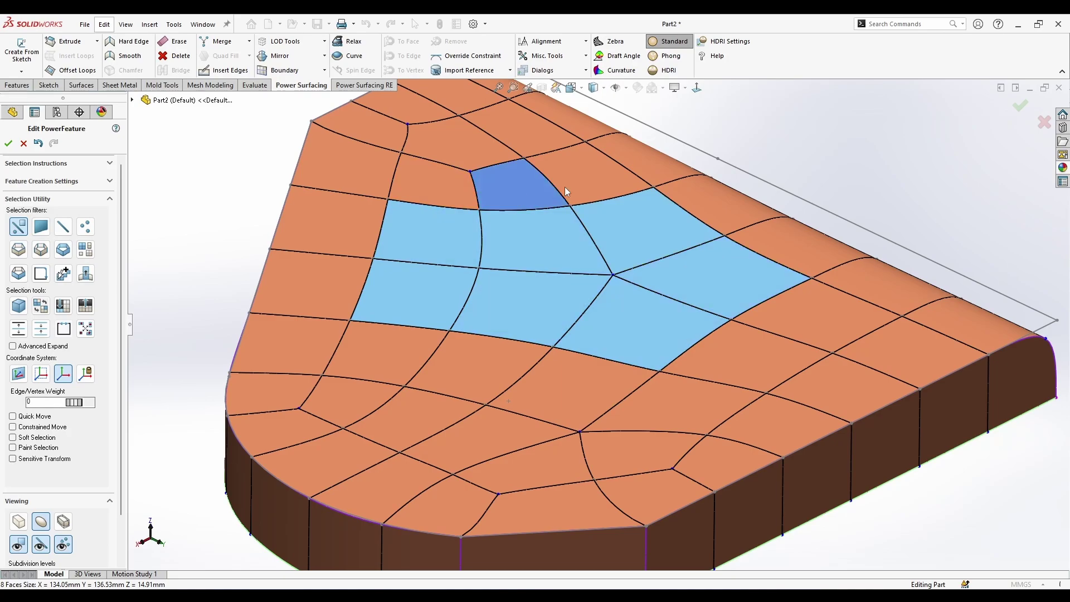
ctrl+click(607, 170)
ctrl+click(433, 194)
ctrl+click(461, 162)
scroll(529, 292, up, 2)
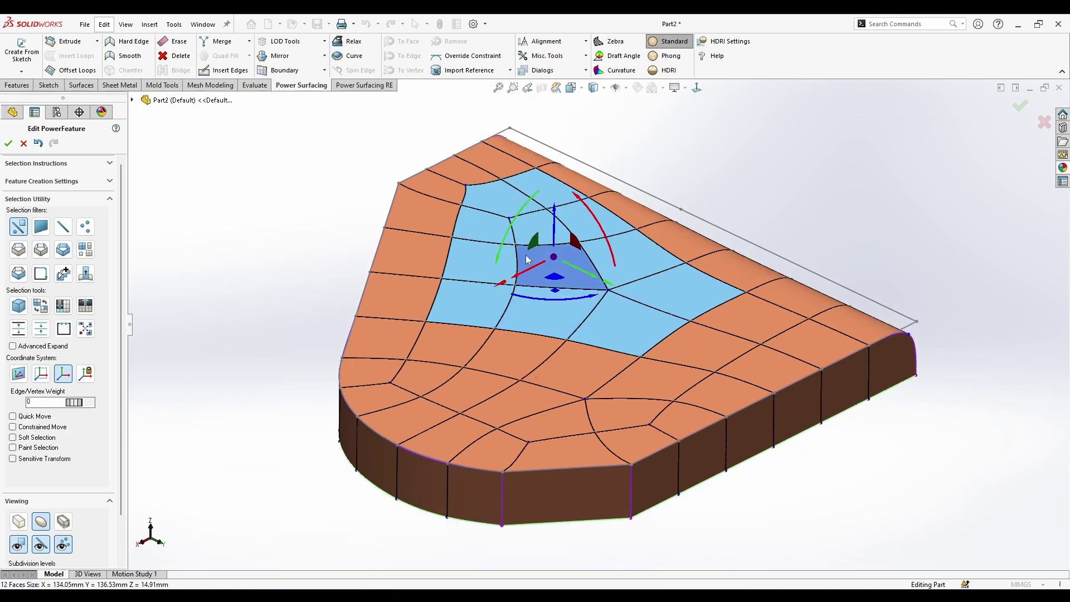
Add the remaining inner faces toward the rounded end for 18 selected faces, and display the control mesh
mouse_move(458, 335)
shift+mouse_down()
mouse_move(561, 356)
mouse_move(504, 398)
shift+mouse_up()
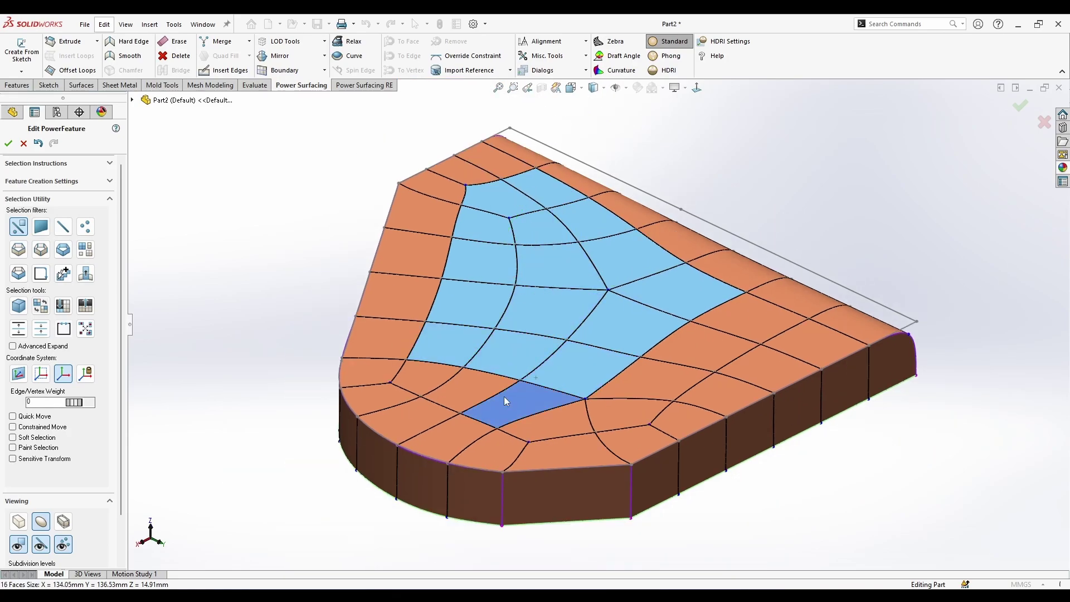
scroll(593, 326, up, 1)
middle_drag(592, 327, 573, 404)
middle_drag(540, 234, 524, 162)
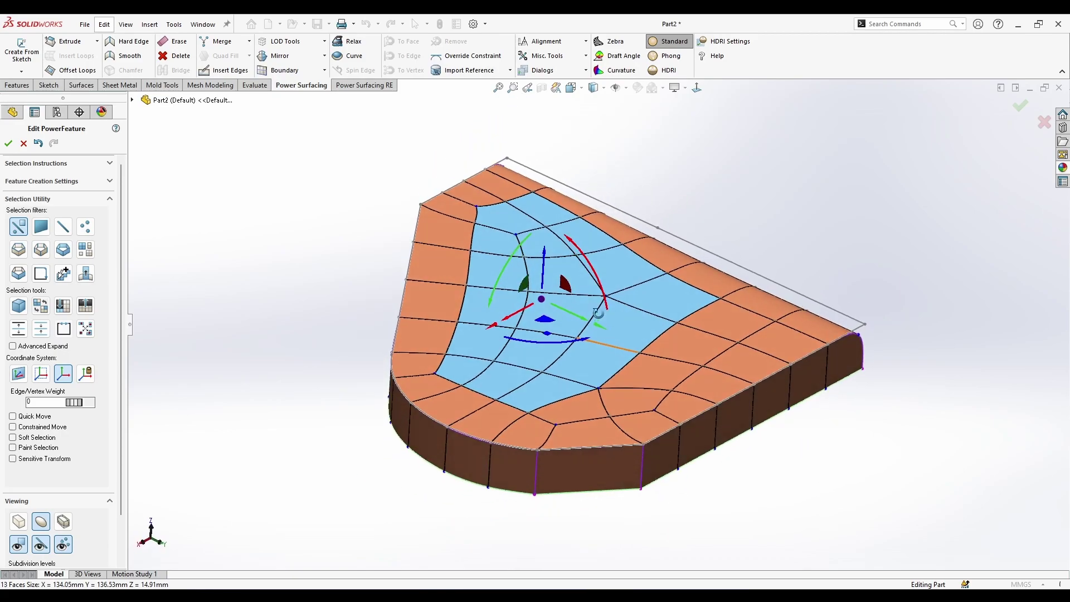
key(Tab)
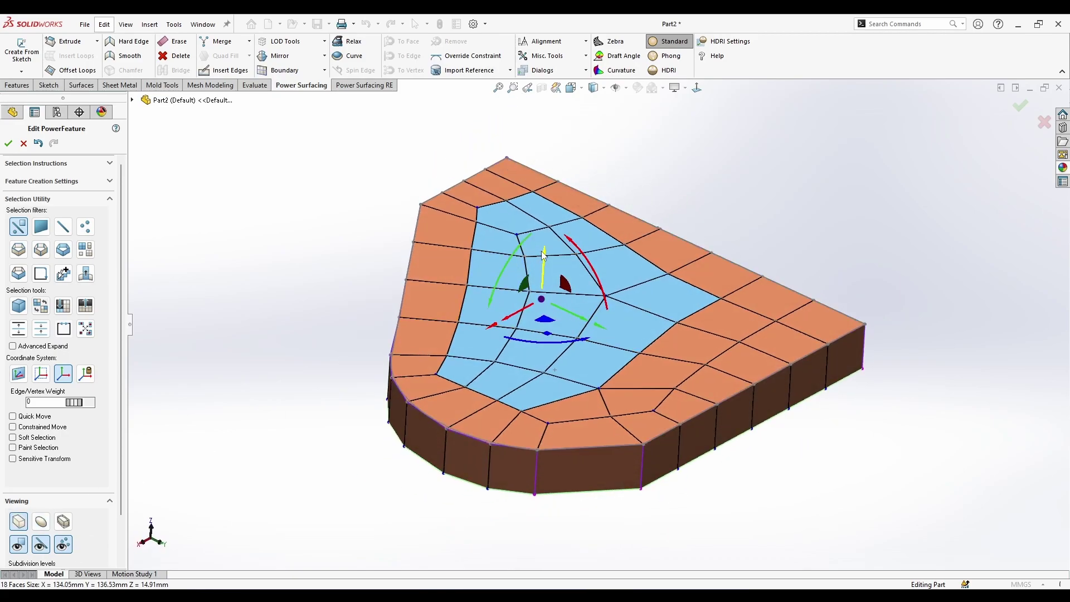
middle_drag(566, 277, 651, 300)
scroll(547, 284, down, 2)
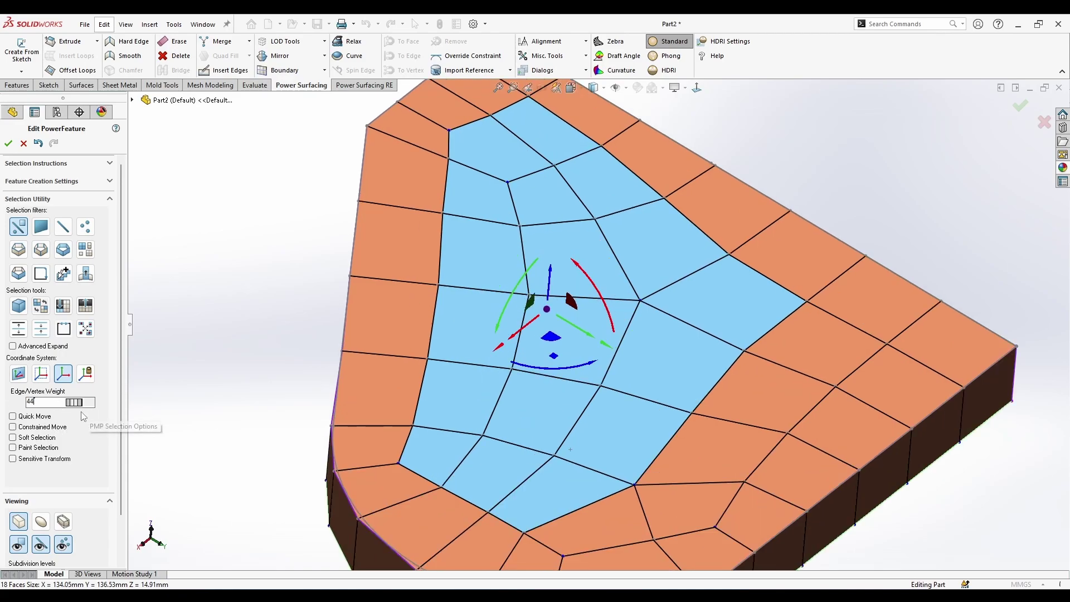
Inset the selected faces and lower them along Z to form a pocket, with edge weights of about 44 and 46 on its outlines
drag(76, 403, 89, 407)
alt+drag(546, 310, 551, 334)
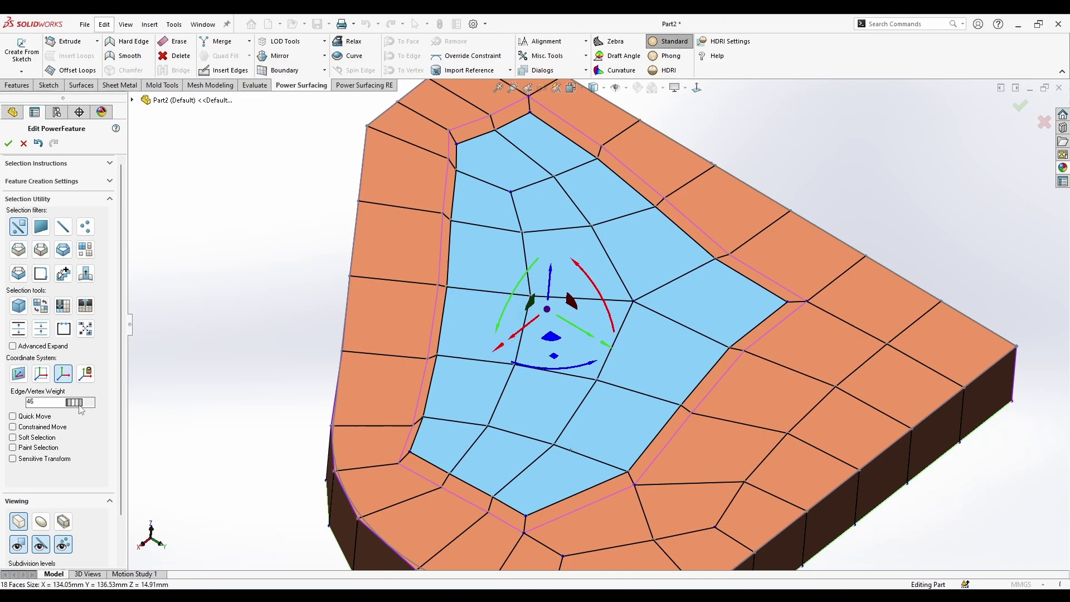
drag(79, 406, 95, 406)
drag(546, 291, 542, 370)
middle_drag(544, 384, 556, 312)
drag(557, 295, 557, 285)
click(742, 192)
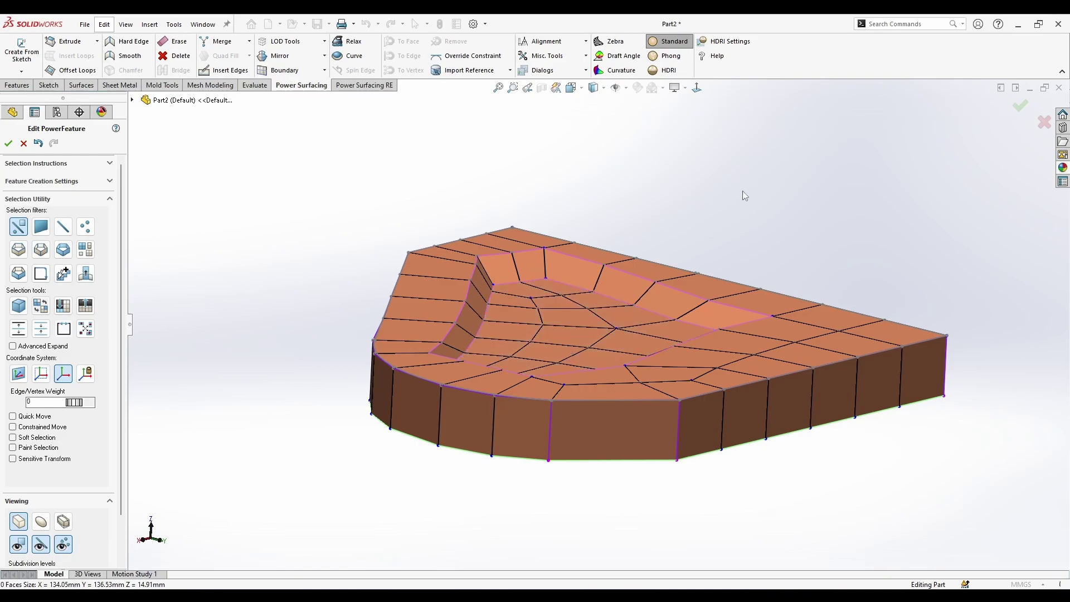
middle_drag(730, 196, 767, 265)
middle_drag(184, 490, 352, 348)
scroll(637, 271, down, 3)
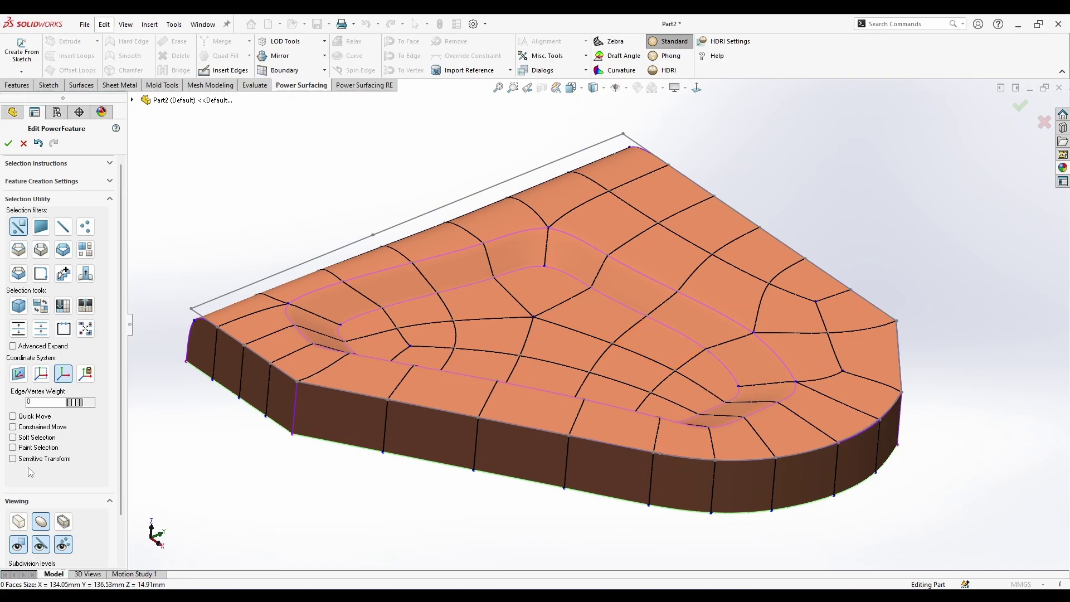
Display the control mesh and subdivide the whole body once for a denser mesh
click(18, 523)
scroll(633, 293, up, 3)
scroll(633, 296, down, 3)
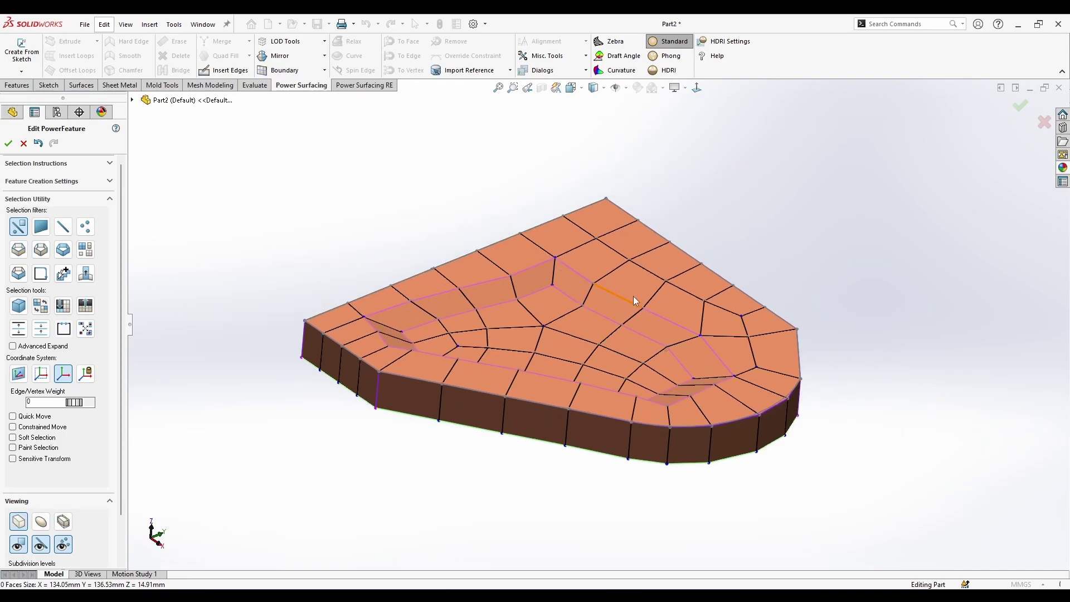
right_click(631, 296)
click(719, 331)
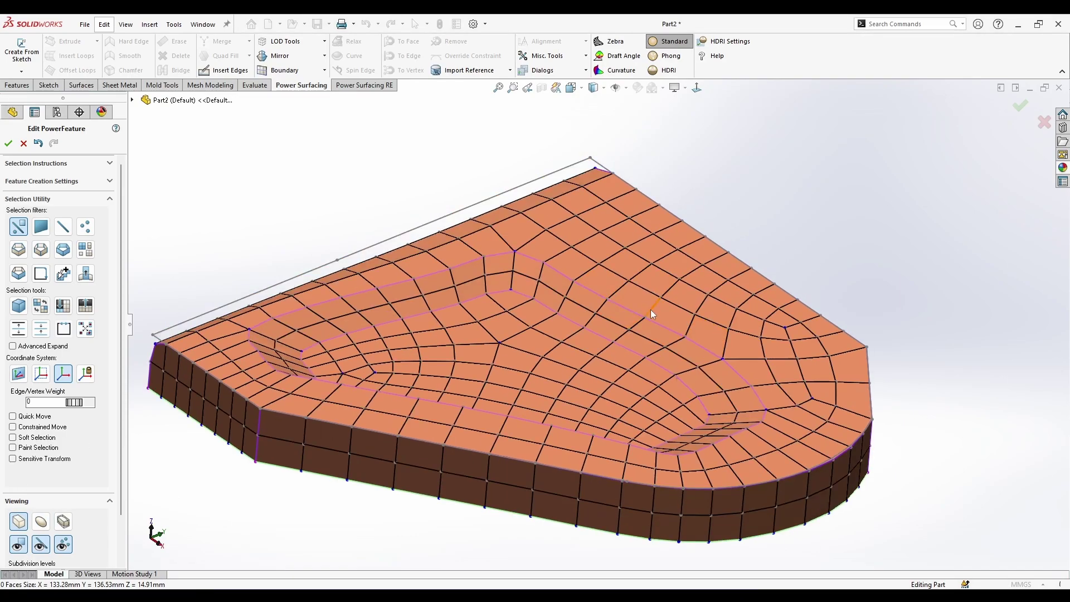
Select a two-by-two block of faces between the pocket and the far straight side and align its outline into a circle
scroll(635, 290, up, 5)
click(604, 272)
ctrl+click(647, 288)
ctrl+click(691, 273)
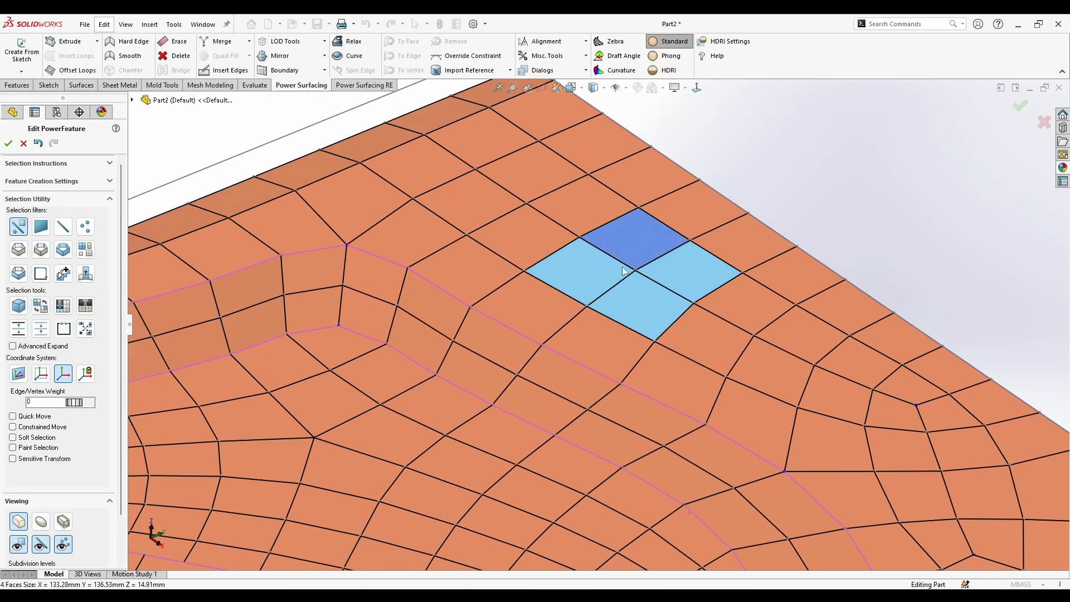
ctrl+click(635, 237)
click(566, 56)
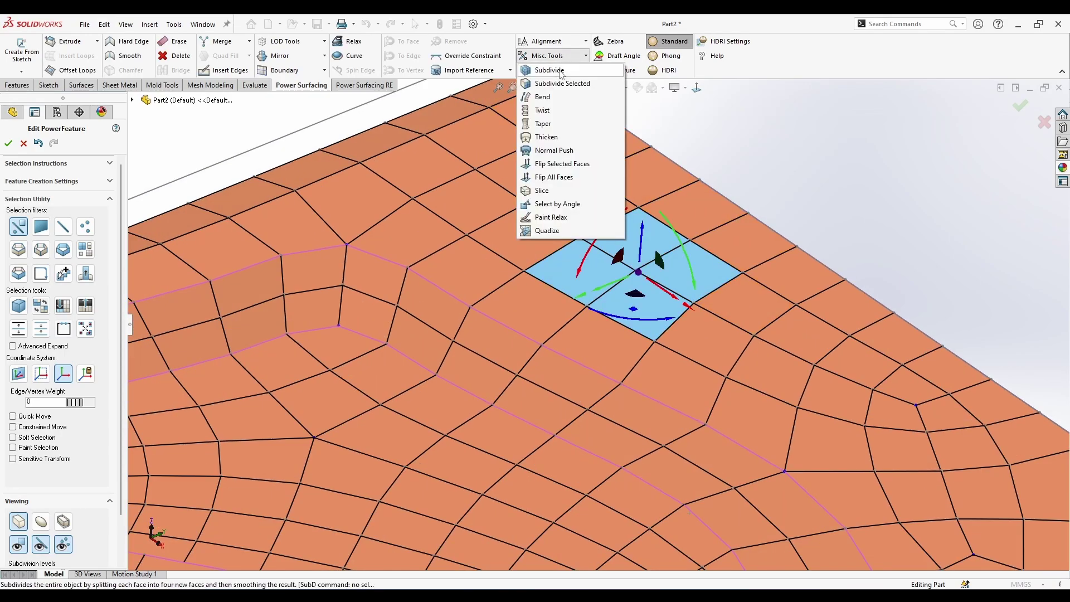
click(546, 43)
click(546, 44)
click(555, 56)
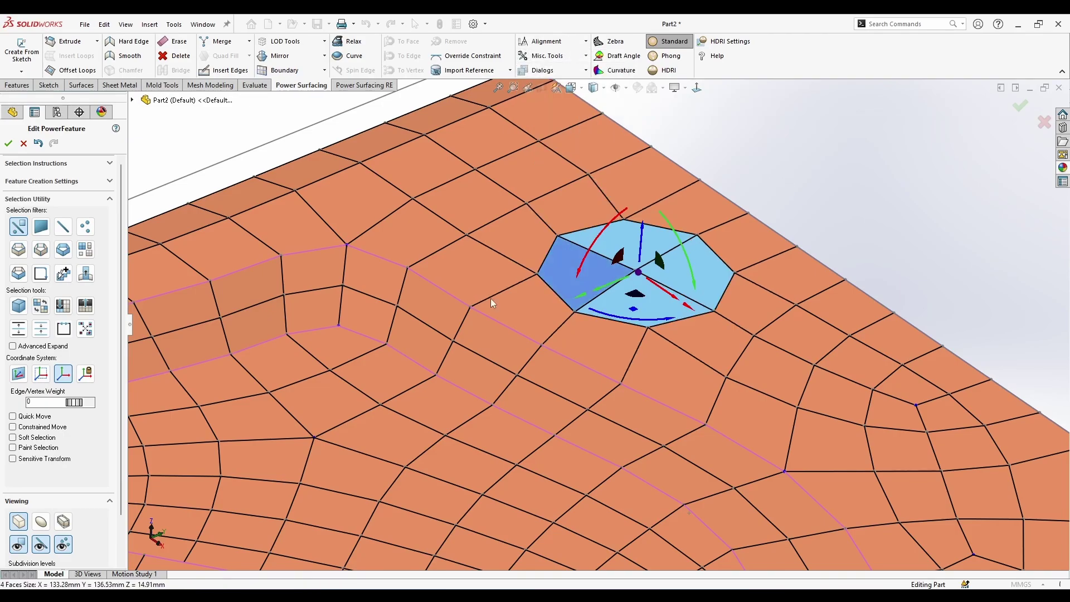
Lower the circular faces along Z in two stages, a small tapered inset and a deeper straight drop, to form a round recess with hard rims
middle_drag(493, 303, 623, 252)
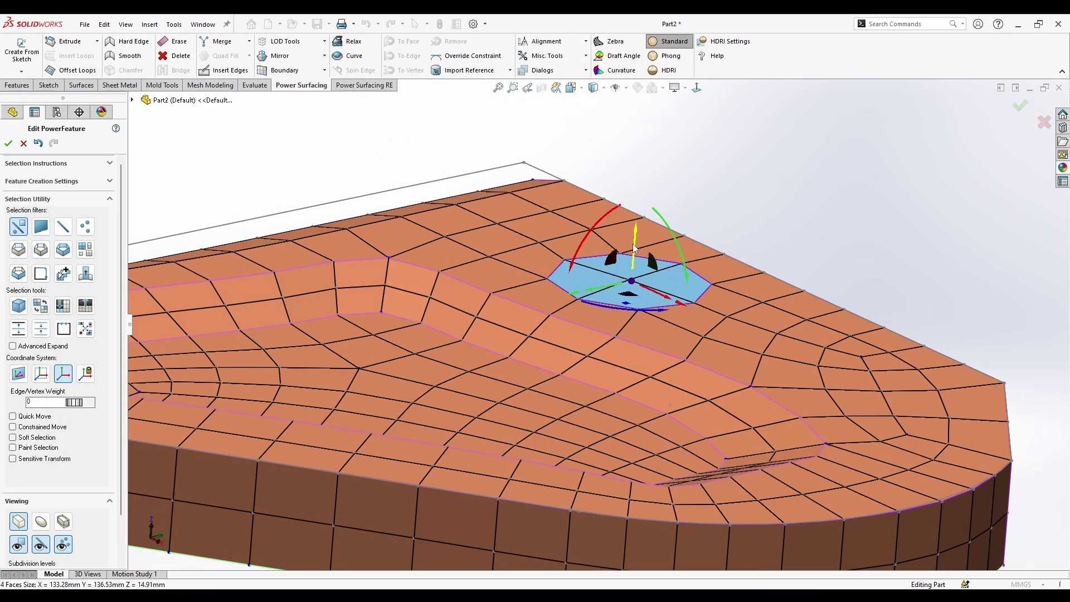
drag(634, 248, 633, 310)
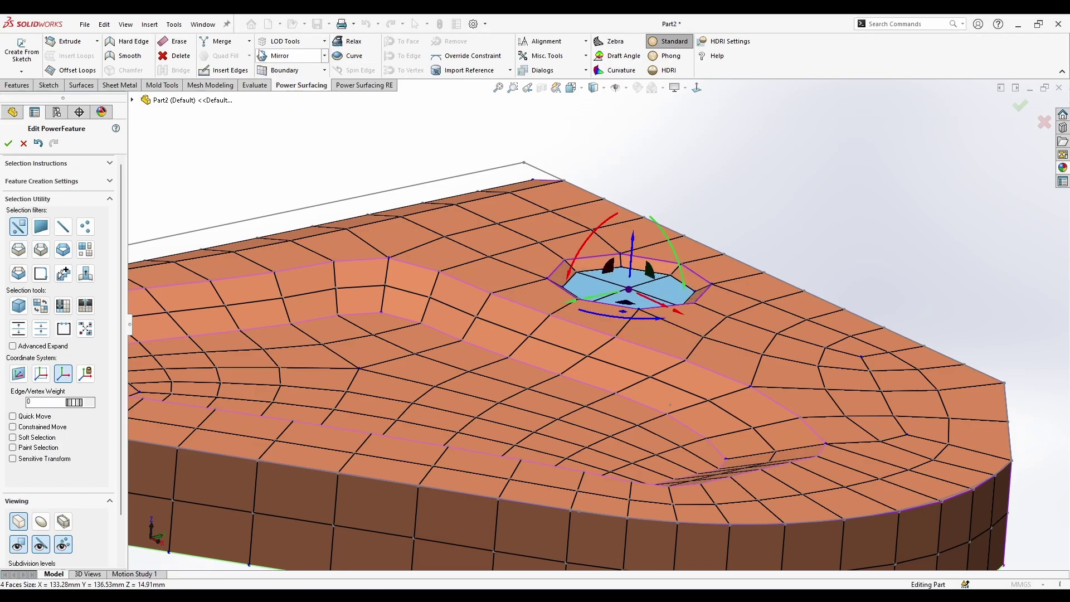
drag(632, 252, 631, 305)
click(774, 176)
middle_drag(774, 175, 784, 305)
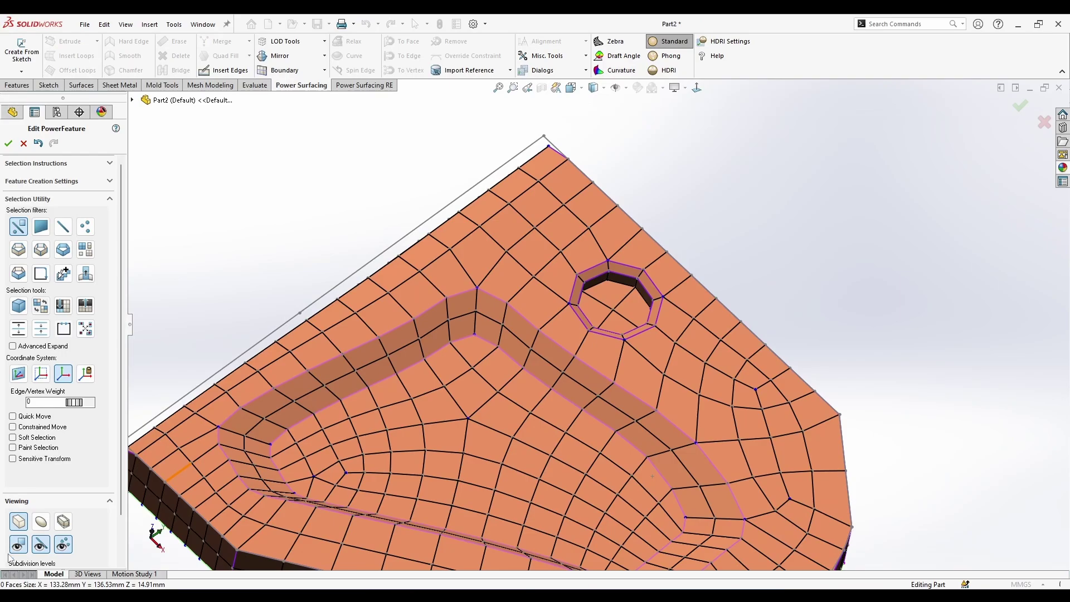
Show the smoothed surface, select the four floor faces of the round recess and give their outline a hard edge
key(Tab)
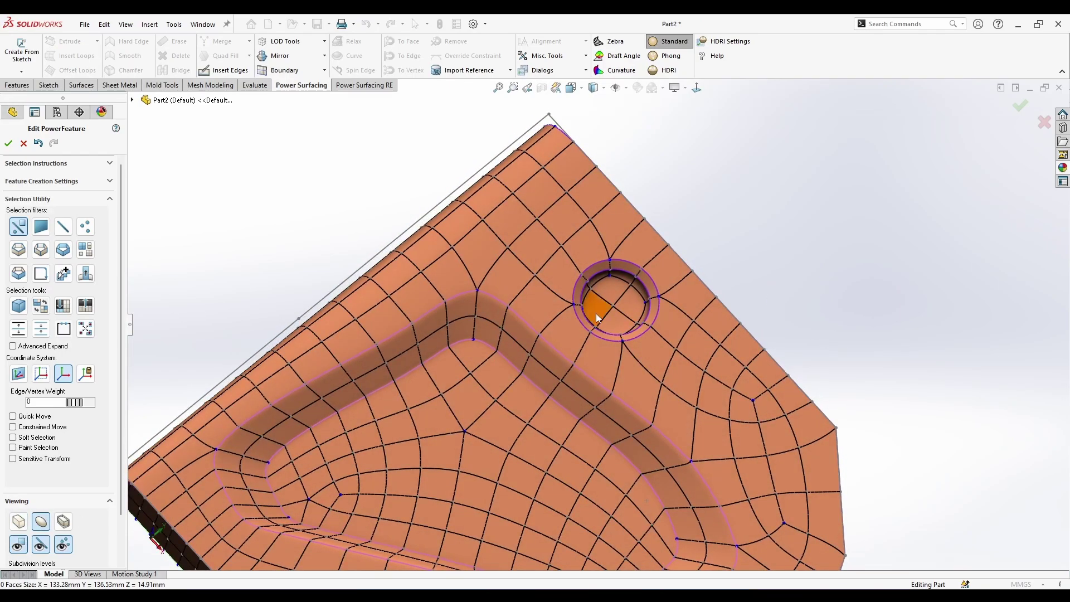
click(624, 308)
ctrl+click(615, 294)
ctrl+click(602, 306)
click(118, 45)
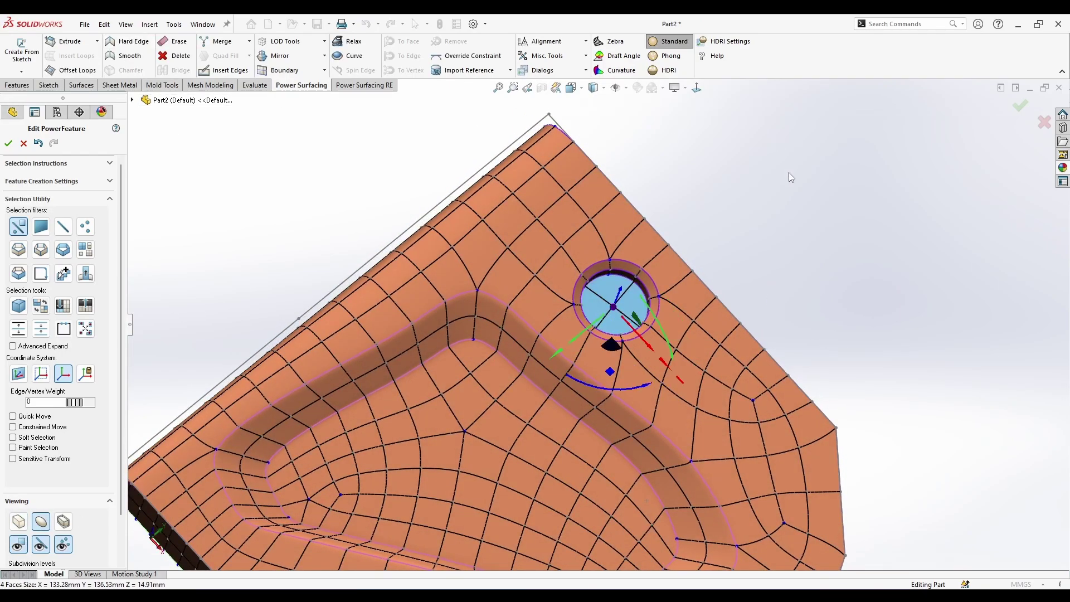
scroll(788, 172, up, 4)
click(754, 351)
middle_drag(754, 351, 741, 270)
scroll(590, 334, down, 3)
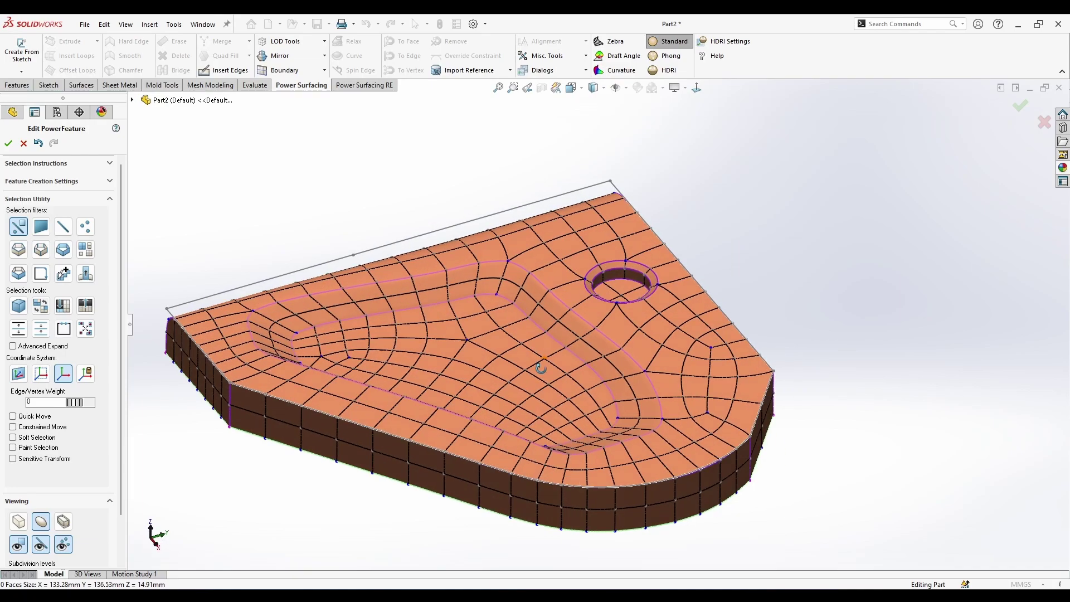
Finish editing the SubD power feature and inspect the generated surface body and its pocket floor
click(1018, 105)
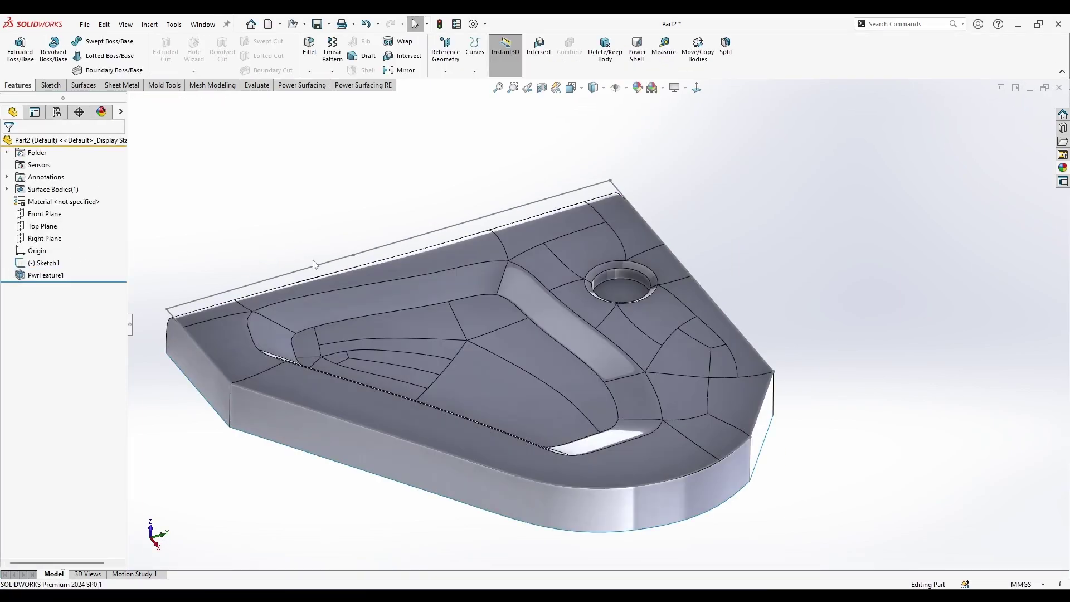
middle_drag(313, 264, 883, 409)
middle_drag(810, 292, 780, 290)
click(534, 326)
click(697, 87)
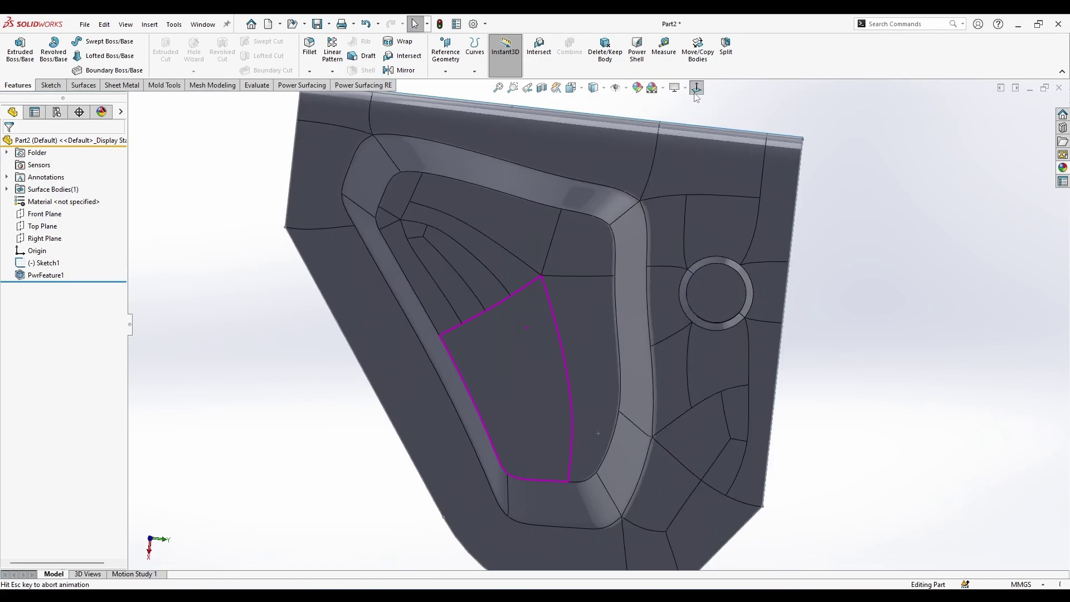
middle_drag(625, 370, 648, 331)
scroll(553, 235, down, 1)
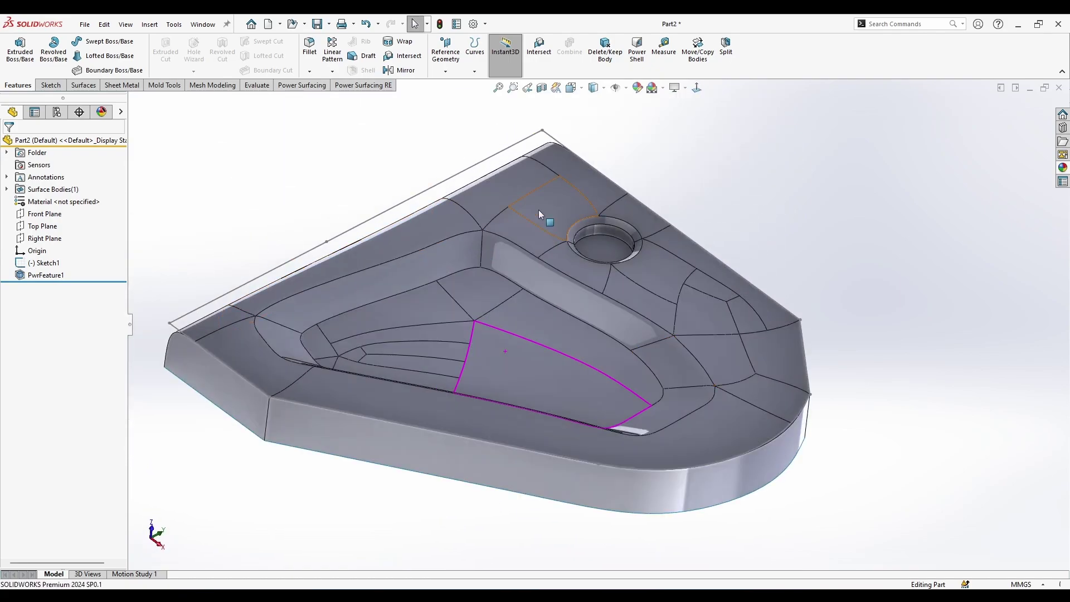
Apply the red high gloss plastic appearance to the whole body
click(1063, 167)
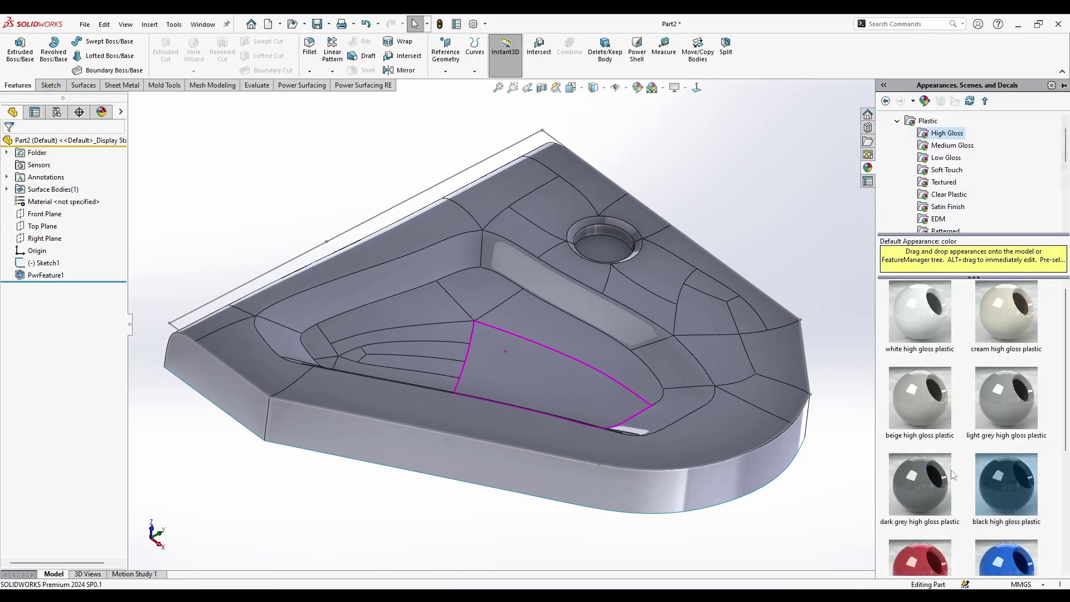
drag(1003, 484, 714, 357)
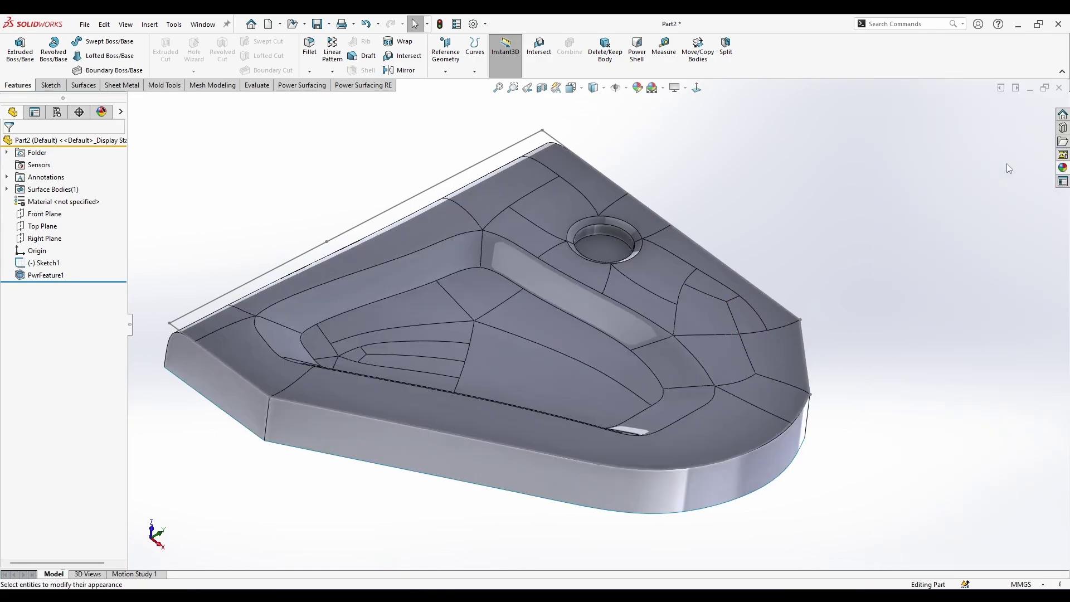
click(1061, 167)
drag(918, 562, 671, 366)
click(668, 354)
Switch to a scene with a plain white background and inspect the red body's reflections from above and at an angle
middle_drag(706, 245, 724, 285)
ctrl+middle_drag(871, 275, 907, 248)
scroll(751, 162, down, 1)
scroll(594, 251, up, 3)
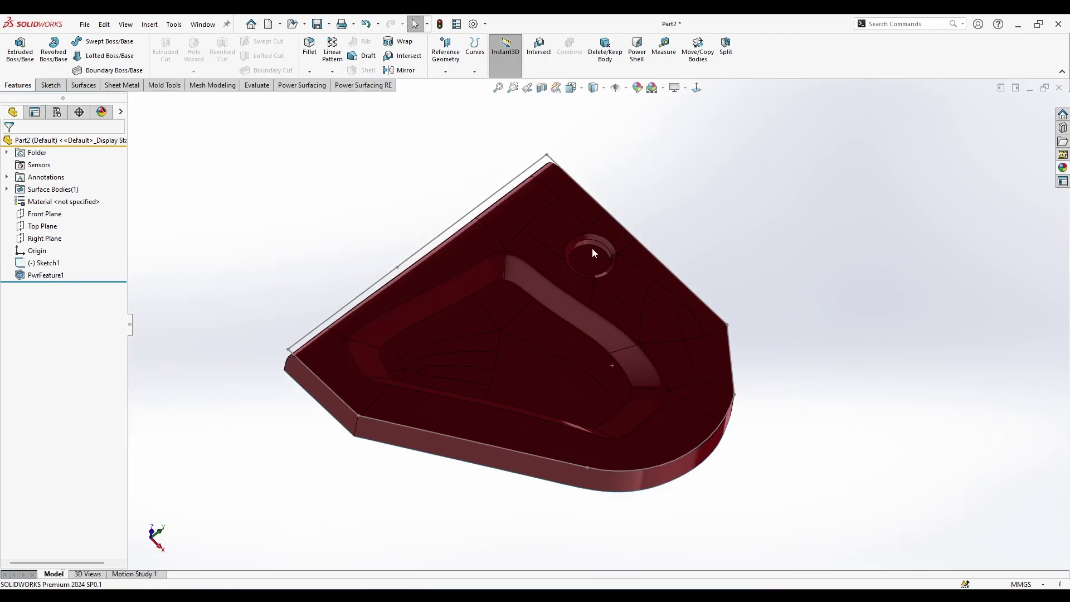
middle_drag(592, 247, 577, 209)
scroll(426, 398, down, 1)
middle_drag(424, 401, 745, 112)
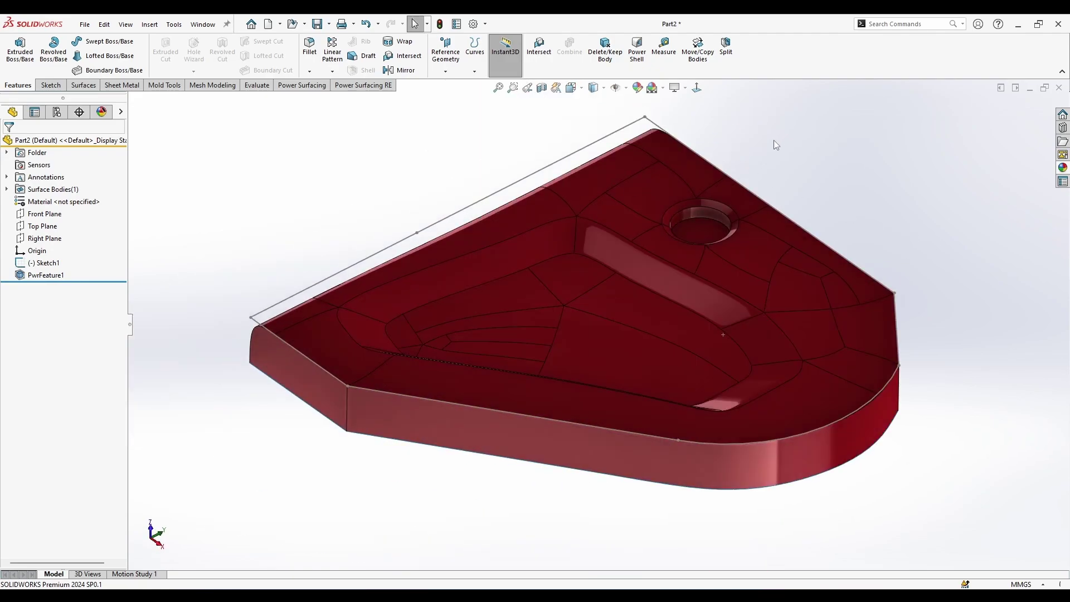
click(651, 90)
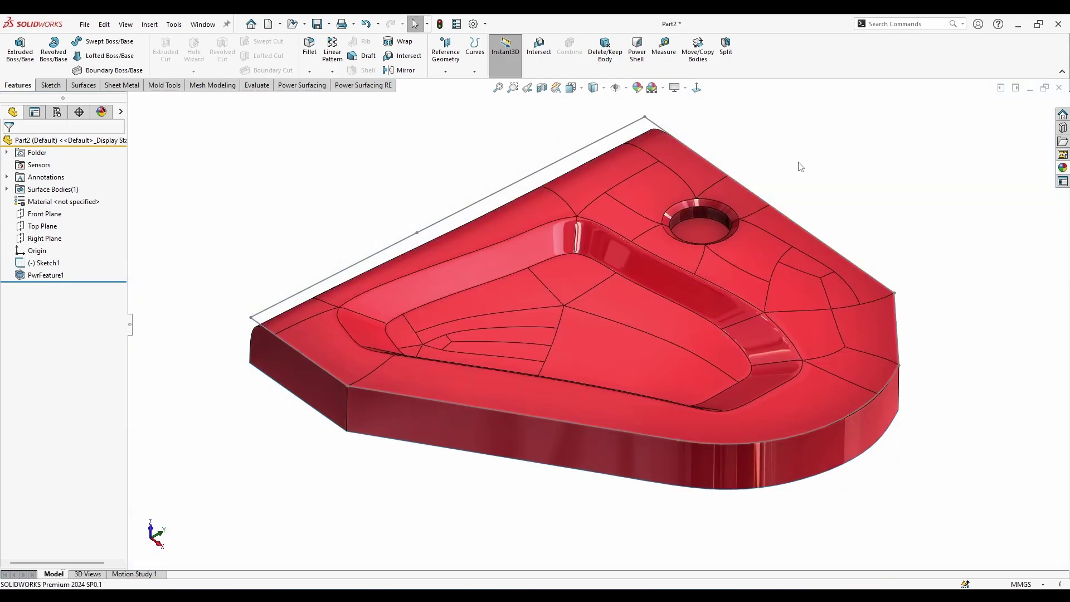
middle_drag(801, 166, 845, 201)
middle_drag(474, 256, 496, 306)
scroll(767, 229, up, 3)
middle_drag(702, 101, 758, 218)
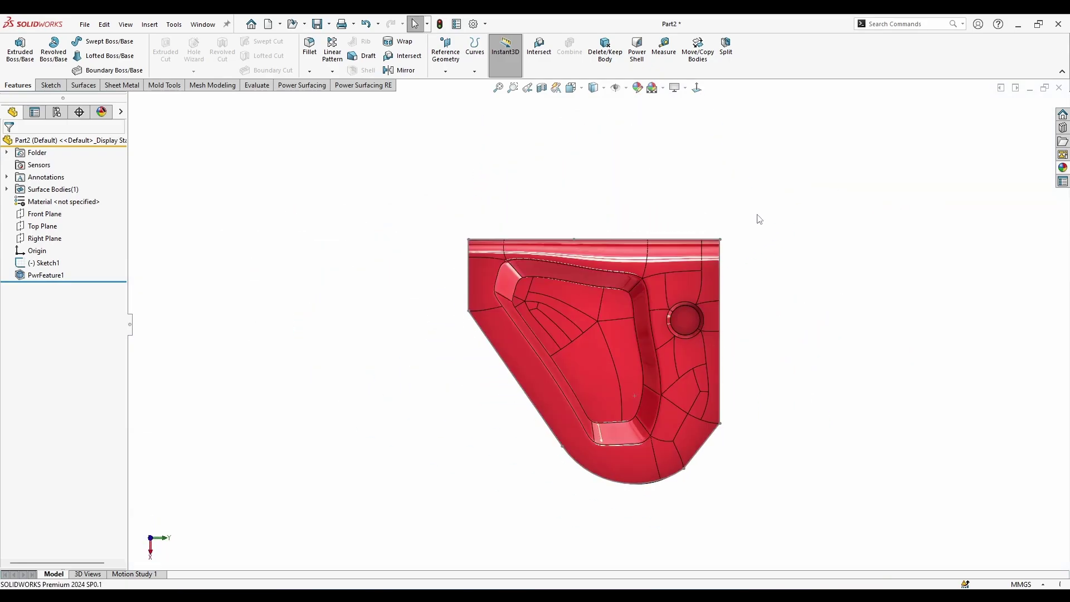
scroll(732, 385, down, 4)
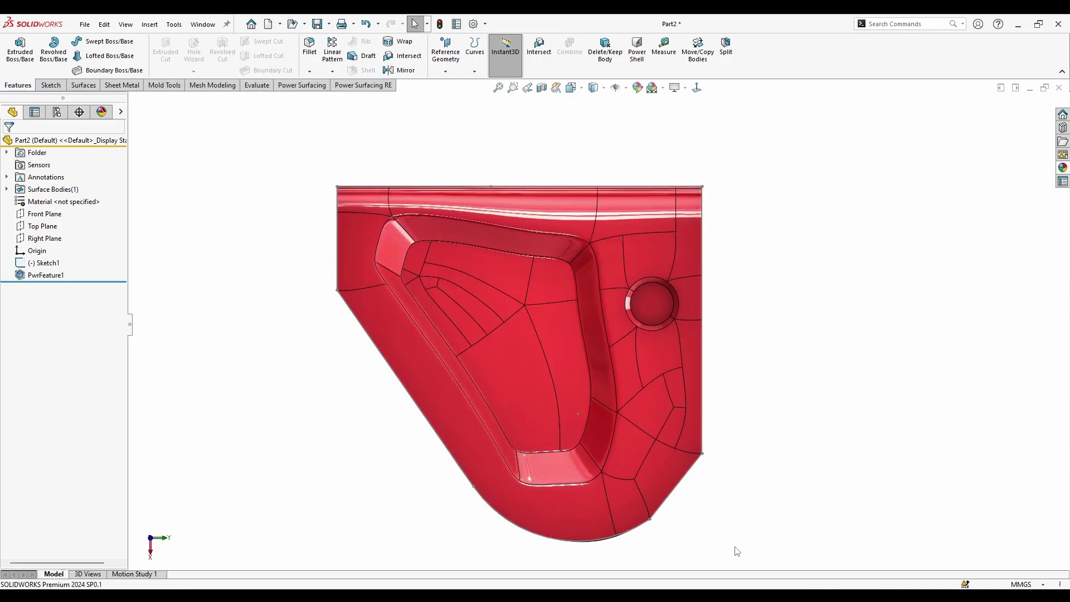
mouse_move(716, 566)
middle_down()
mouse_move(705, 336)
mouse_move(456, 371)
mouse_move(400, 359)
mouse_move(473, 346)
mouse_move(435, 342)
middle_up()
click(290, 86)
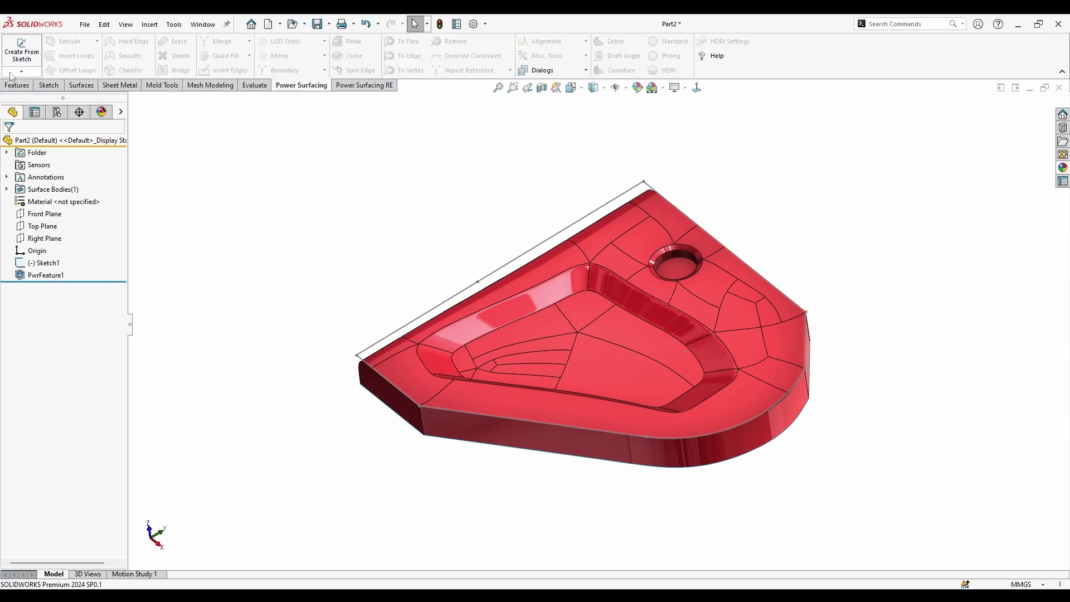
click(22, 71)
click(66, 168)
Delete Sketch1 and PwrFeature1 from the part and clear the internal subD data
right_click(62, 275)
ctrl+click(17, 247)
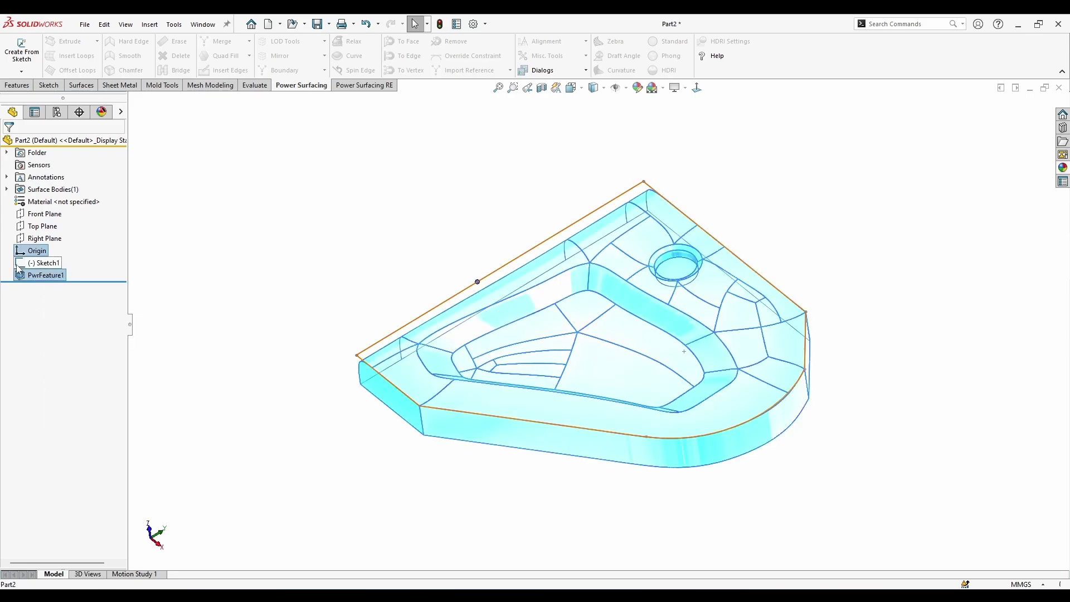
click(26, 263)
ctrl+click(27, 274)
right_click(29, 270)
click(114, 304)
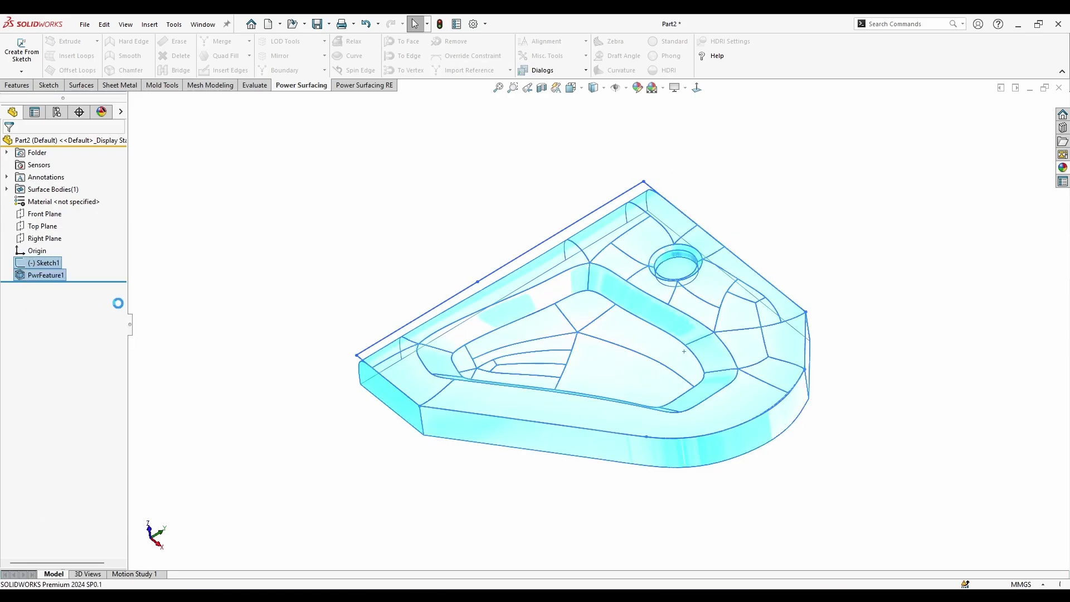
click(429, 150)
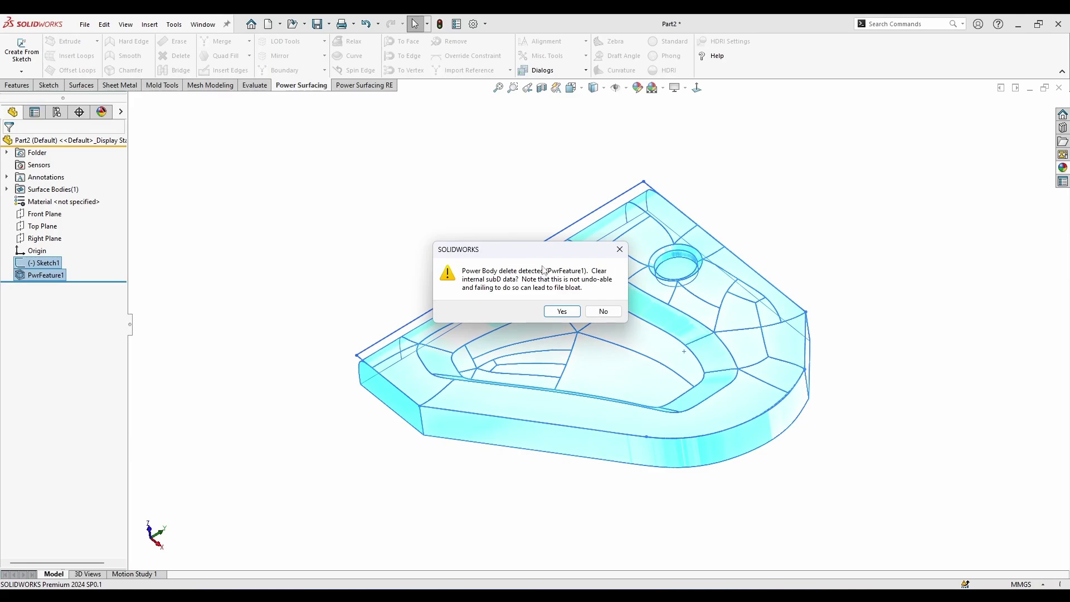
click(562, 311)
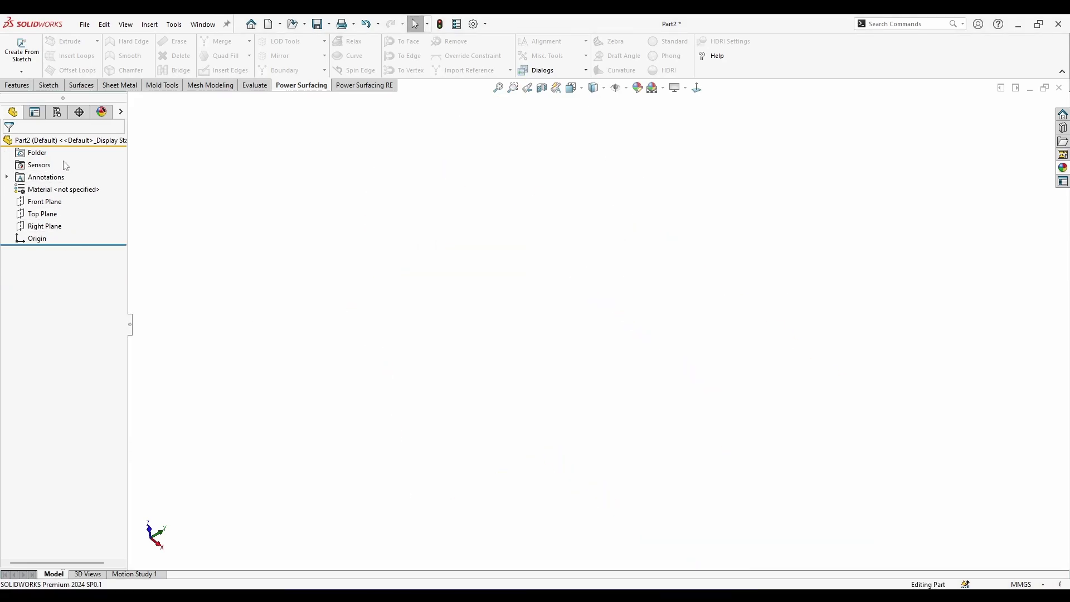
Sketch an open eight-point spline on the Front Plane, starting at the origin, arching over and hooking back inside the arch
right_click(46, 203)
click(59, 187)
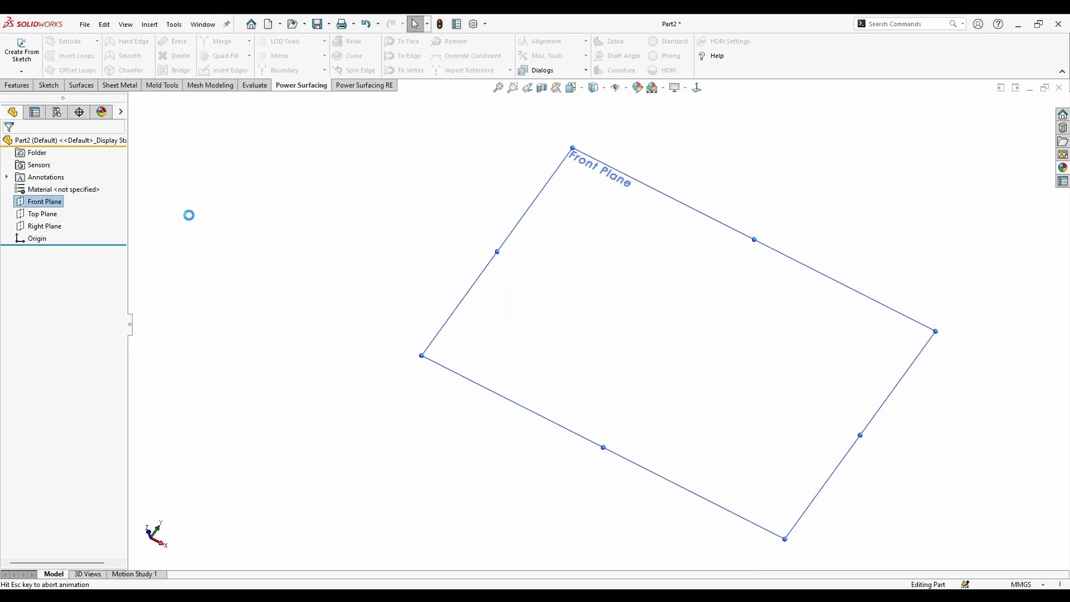
click(120, 41)
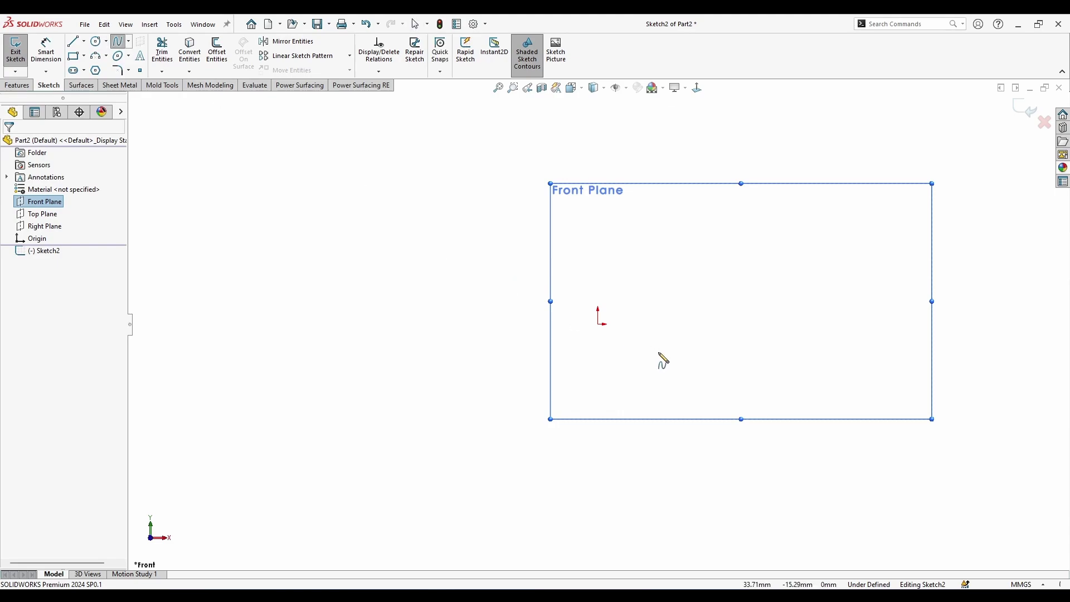
scroll(657, 368, up, 3)
click(597, 323)
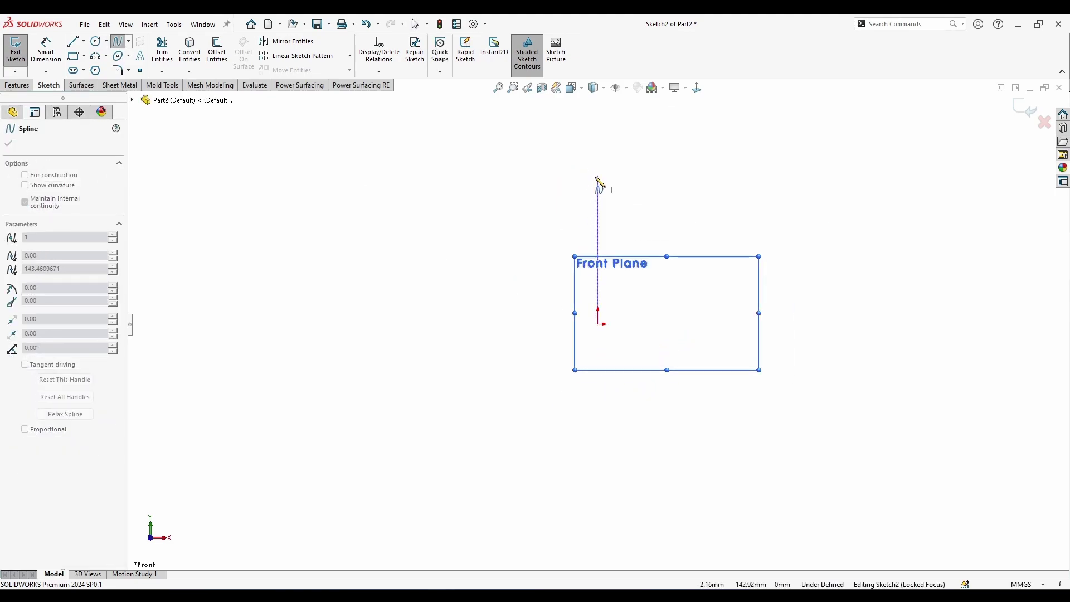
click(598, 177)
click(631, 144)
click(688, 141)
click(764, 150)
click(778, 202)
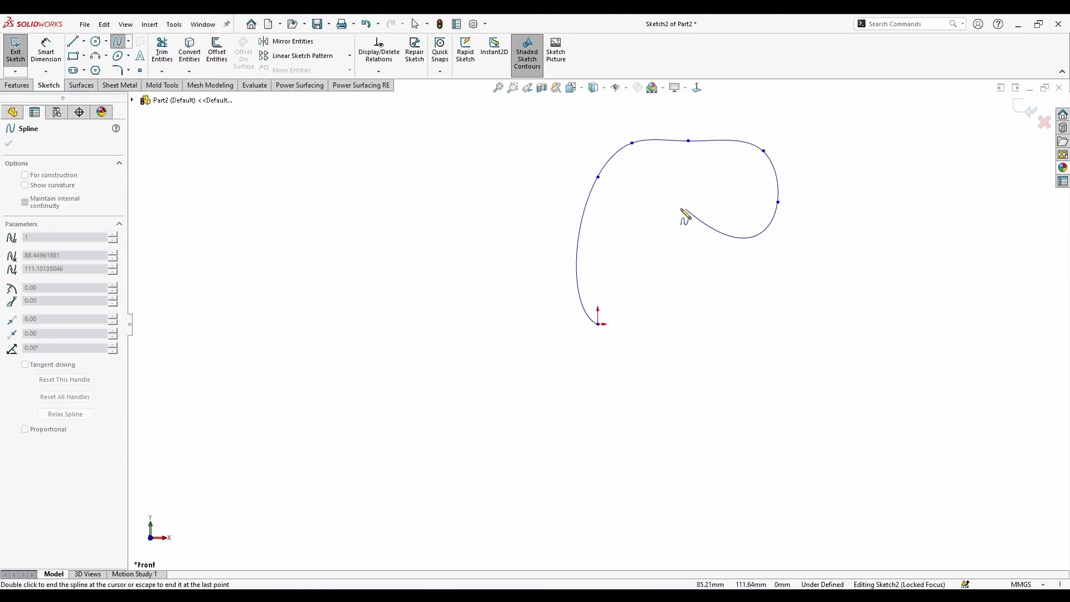
click(672, 202)
double_click(652, 262)
right_click(664, 284)
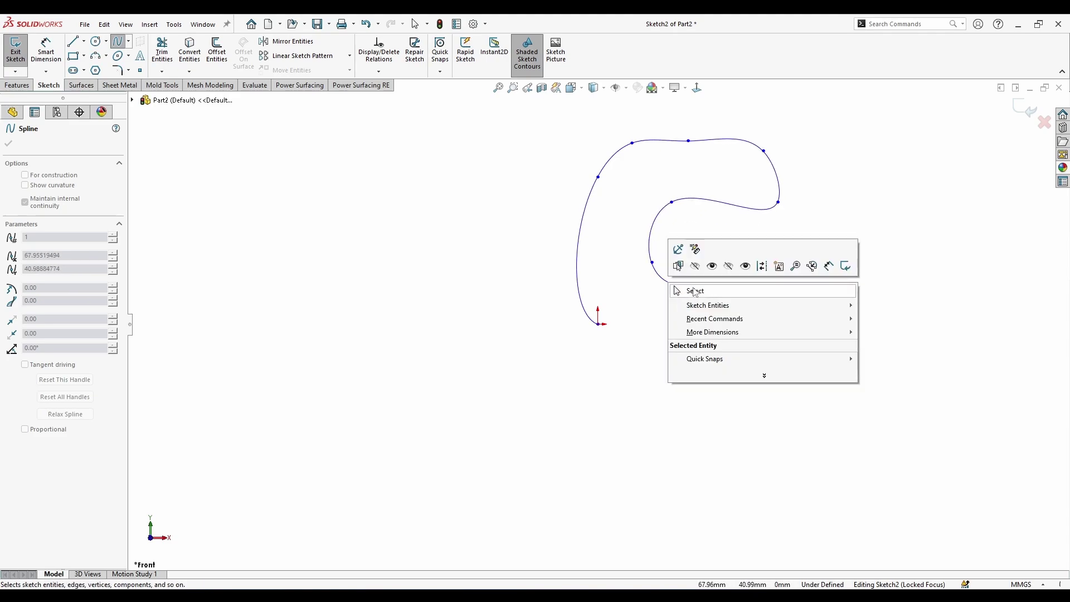
click(692, 289)
Reposition the spline's inner end point and adjust the points along the upper arch and inner hook
click(647, 224)
click(676, 244)
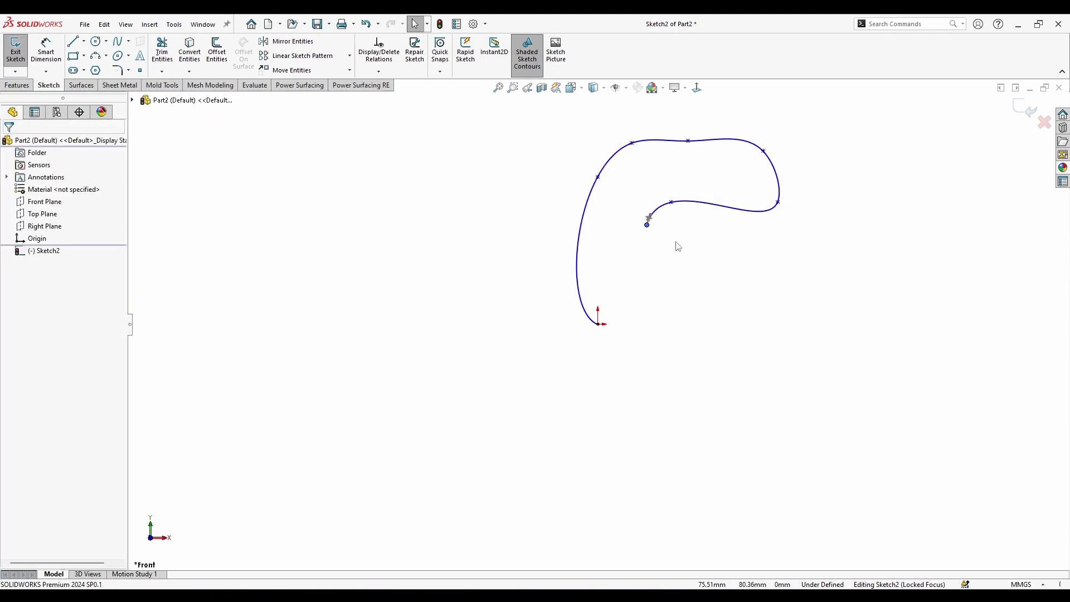
scroll(700, 162, down, 2)
click(668, 158)
drag(669, 159, 667, 136)
drag(644, 233, 672, 204)
drag(736, 214, 736, 210)
drag(614, 249, 623, 247)
click(585, 228)
drag(538, 199, 537, 184)
Reshape the spline's inner hook, moving its end point and adjacent point so the curve dips low and curls up at the end
click(696, 88)
drag(520, 306, 576, 277)
drag(593, 250, 581, 243)
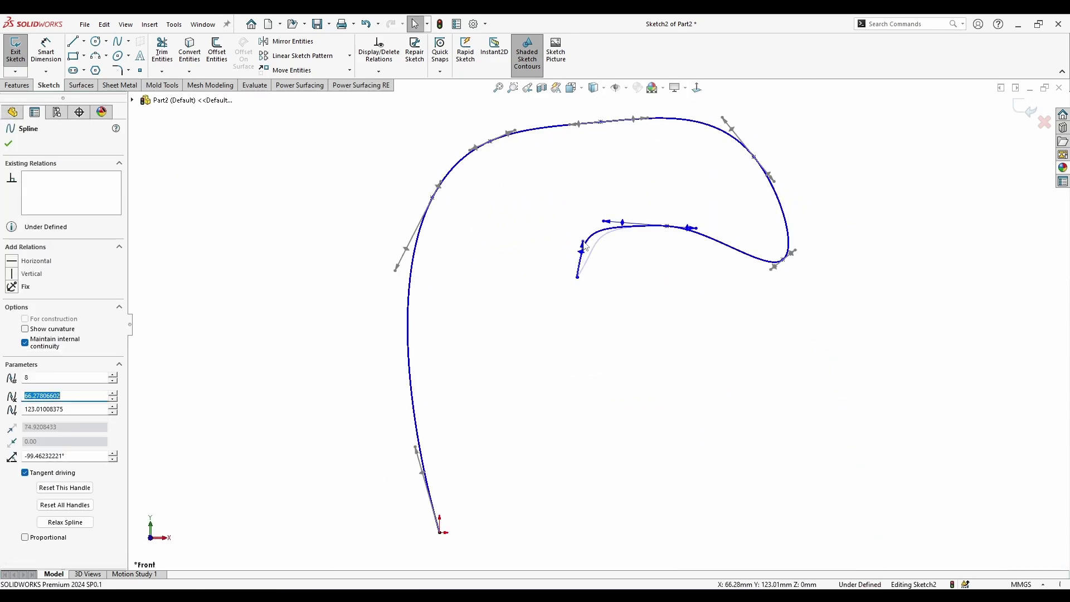
scroll(599, 331, up, 2)
drag(646, 256, 674, 319)
drag(600, 184, 598, 178)
click(611, 229)
ctrl+middle_drag(613, 219, 609, 259)
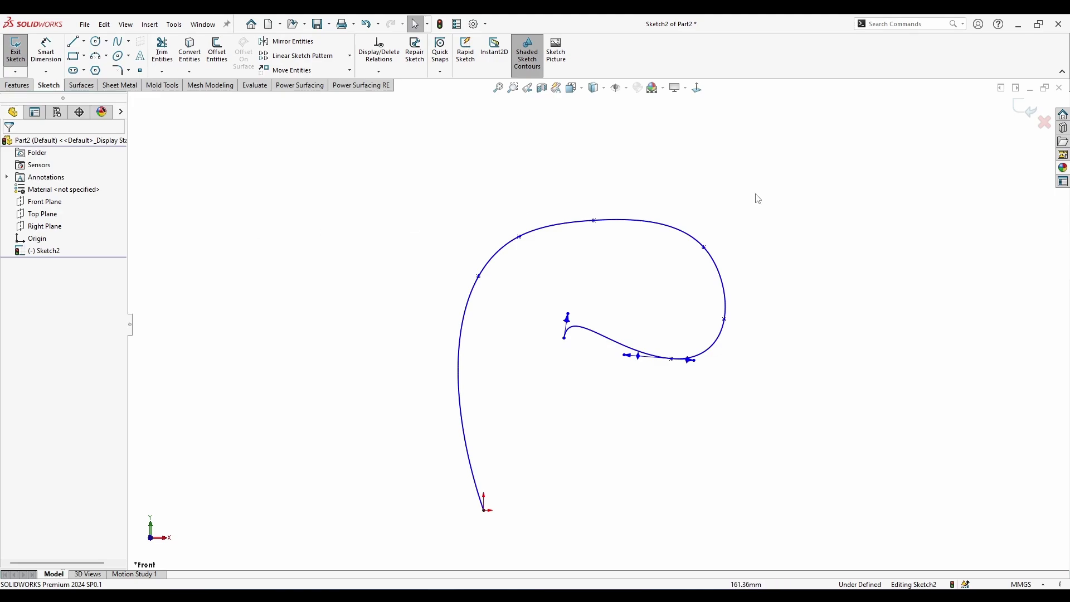
Extrude the open spline sketch as a surface to form a curled band
mouse_move(770, 374)
middle_down()
mouse_move(717, 411)
mouse_move(666, 381)
middle_up()
scroll(665, 380, down, 1)
click(84, 86)
click(19, 53)
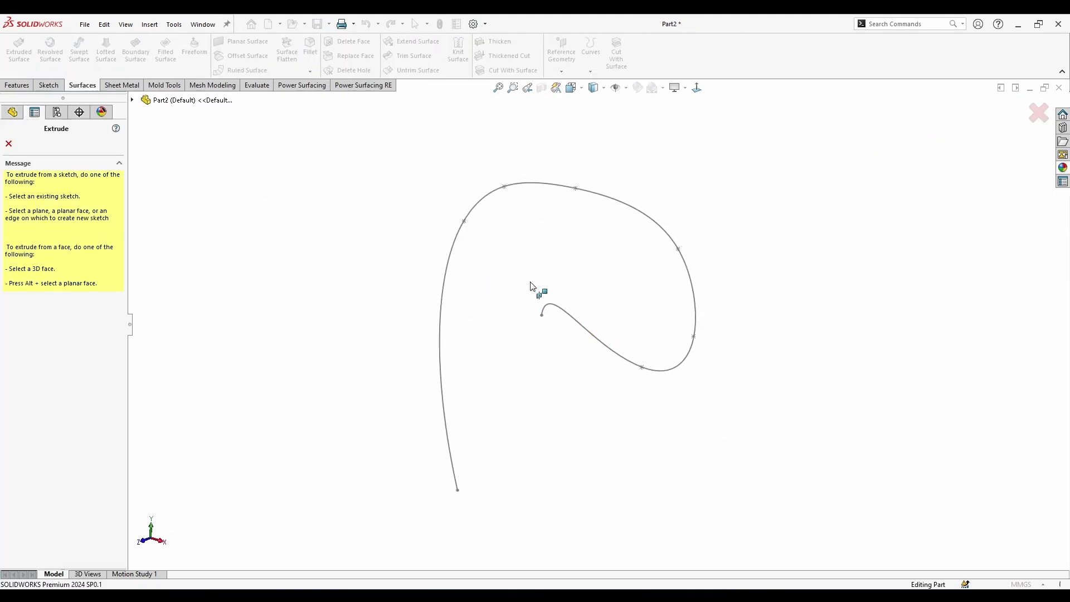
click(526, 186)
drag(548, 361, 486, 382)
click(9, 143)
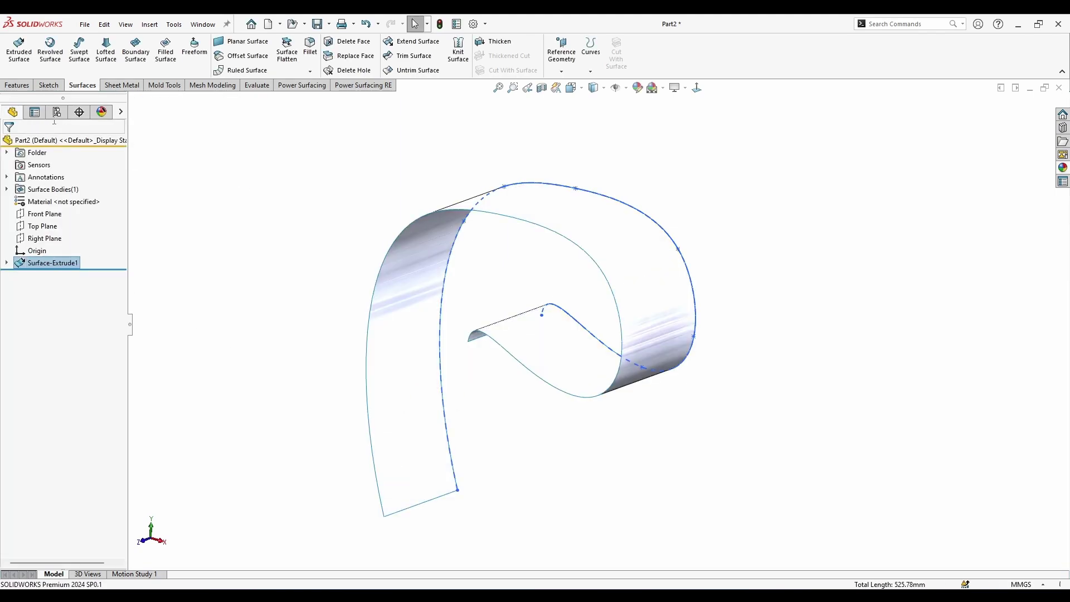
Start a Power Surfacing Create From Surface conversion and select the extruded band's face as its source
click(49, 86)
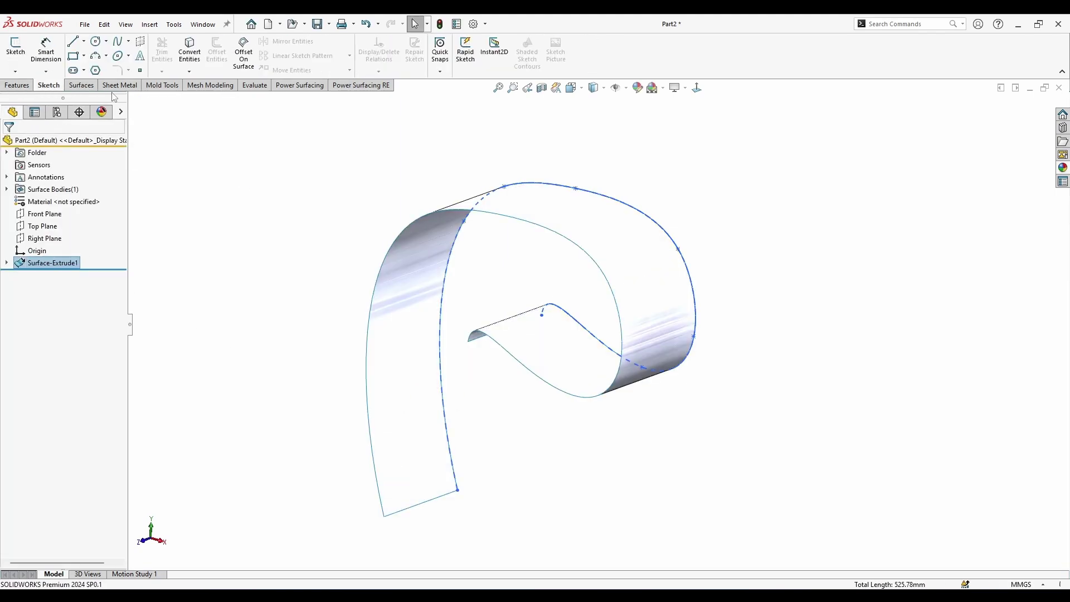
click(307, 88)
click(20, 72)
click(50, 165)
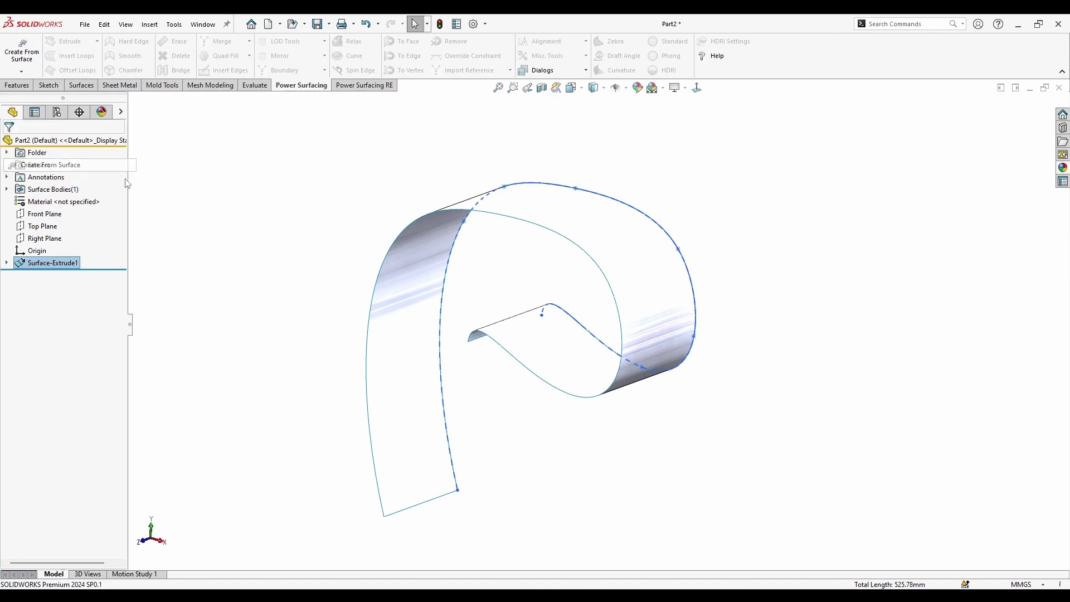
middle_drag(279, 222, 262, 284)
click(530, 297)
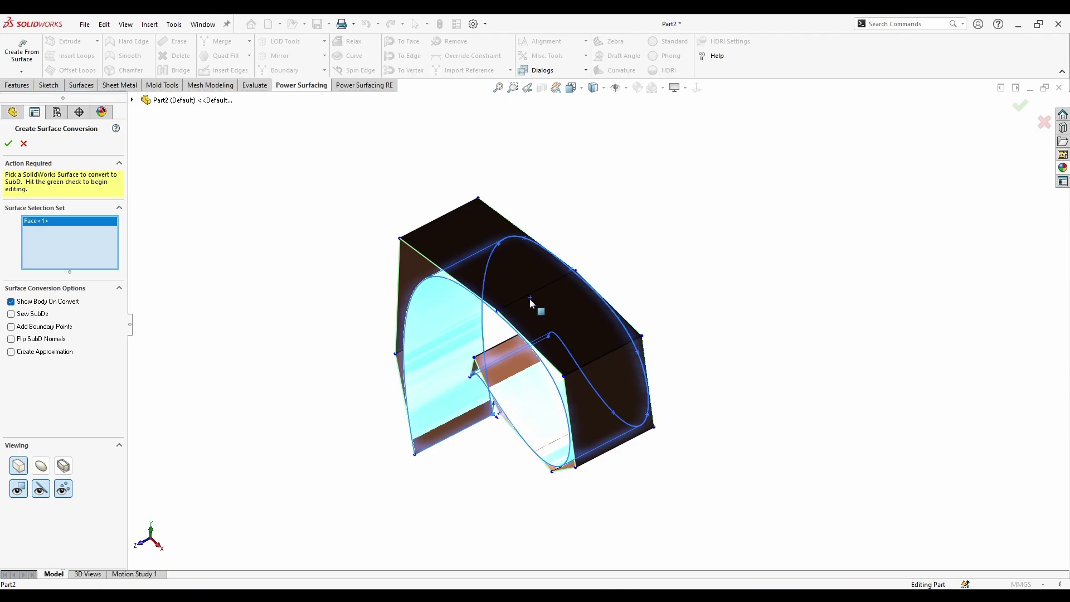
middle_drag(535, 306, 468, 358)
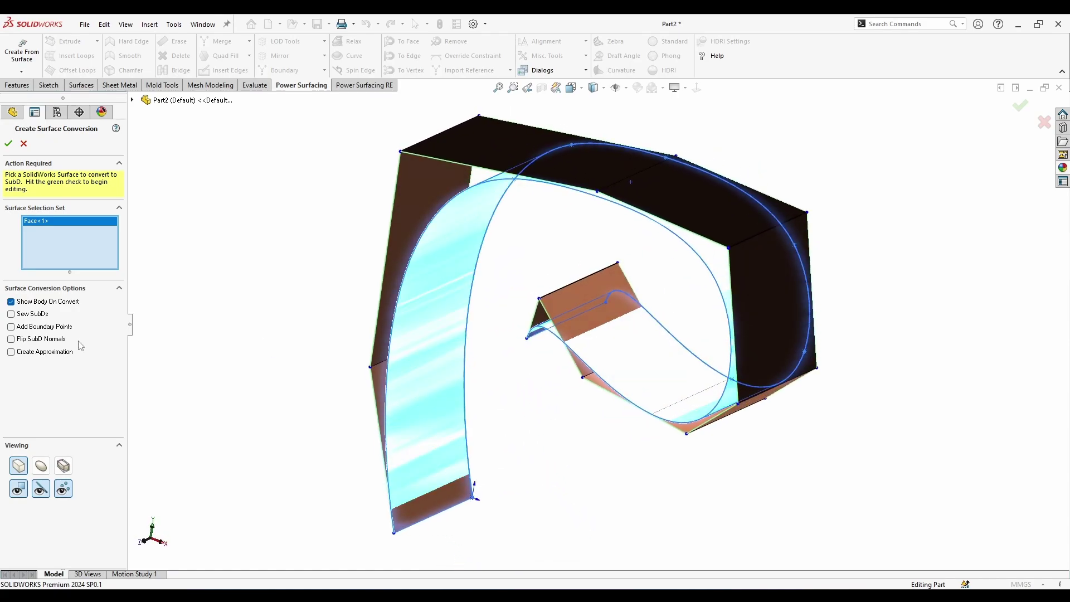
Enable Sew SubDs and Flip SubD Normals for the surface conversion
click(34, 315)
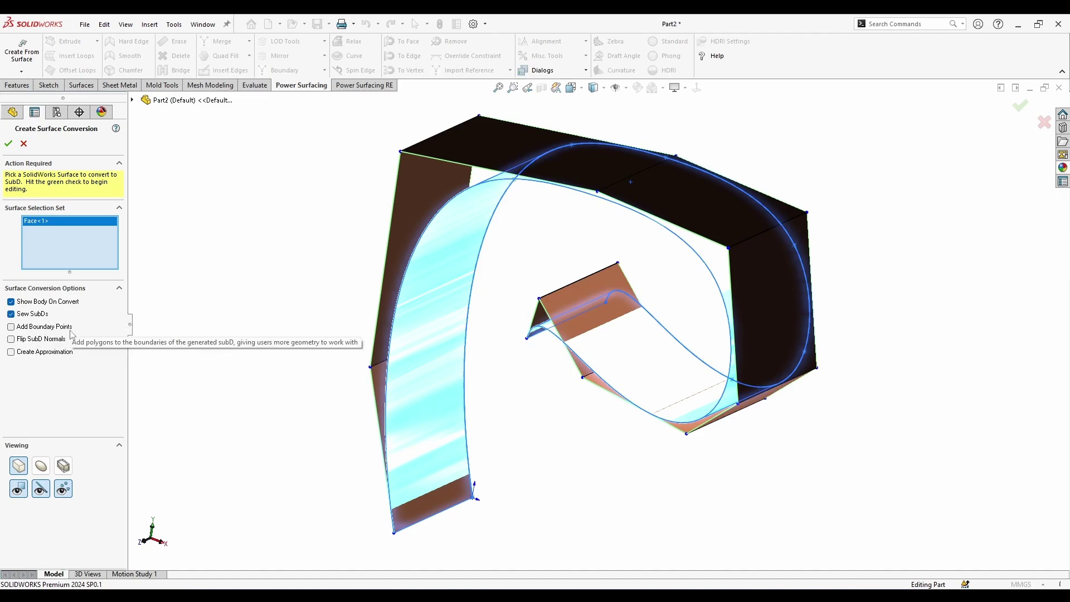
click(30, 341)
middle_drag(282, 349, 429, 349)
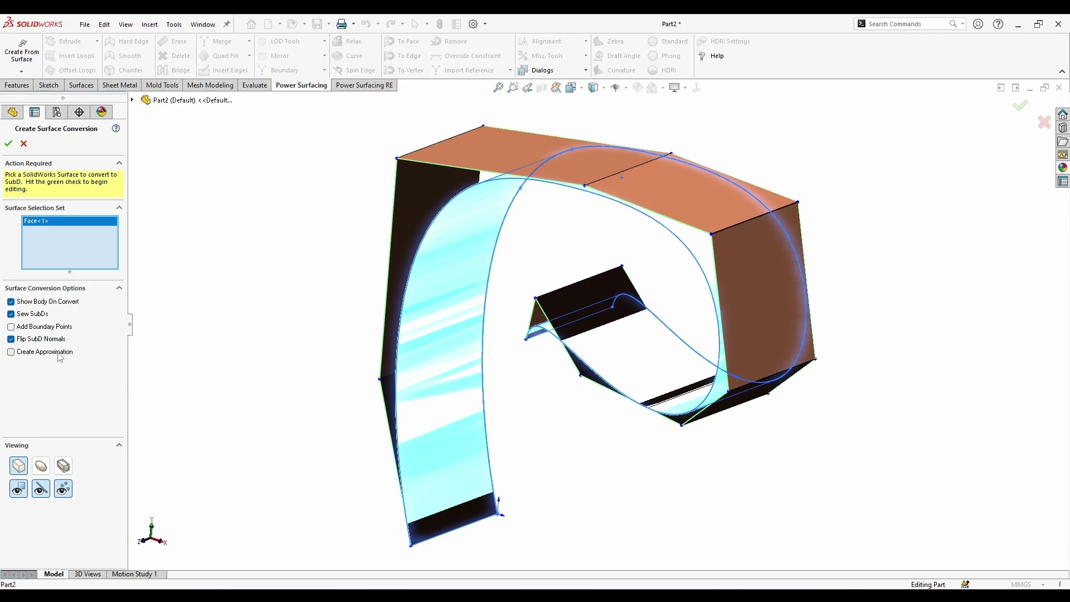
Enable Create Approximation for the conversion and set the control points in U to 16
click(11, 351)
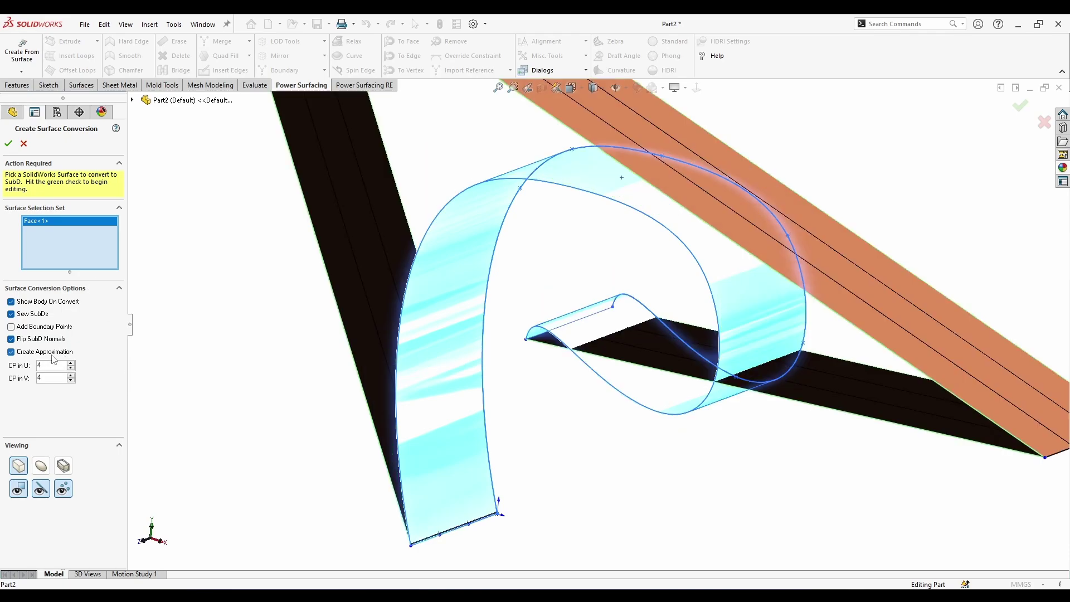
scroll(534, 364, up, 1)
middle_drag(533, 365, 572, 362)
scroll(574, 345, up, 2)
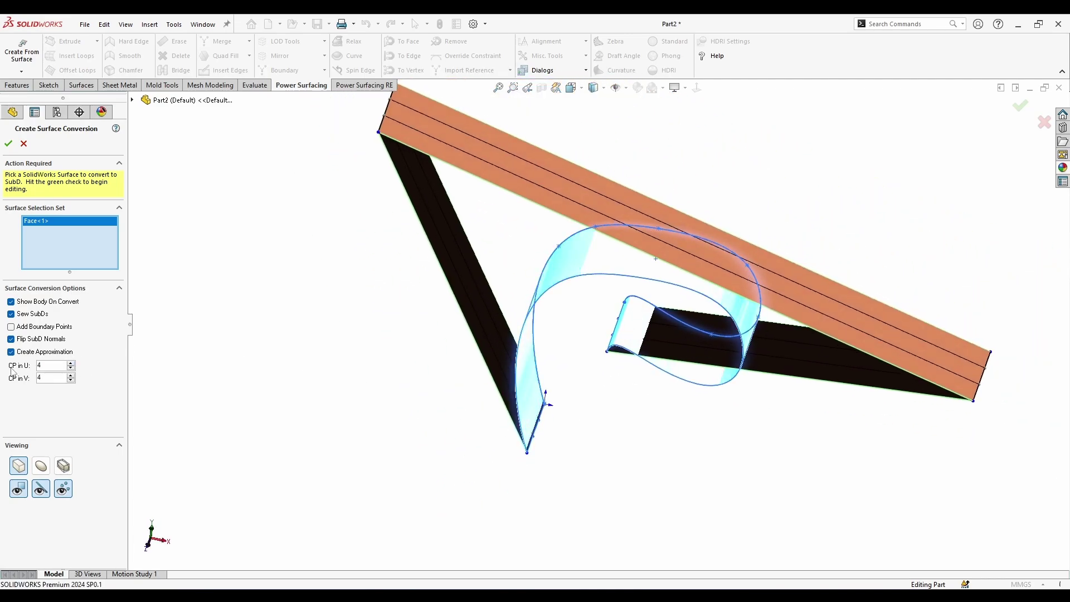
click(71, 367)
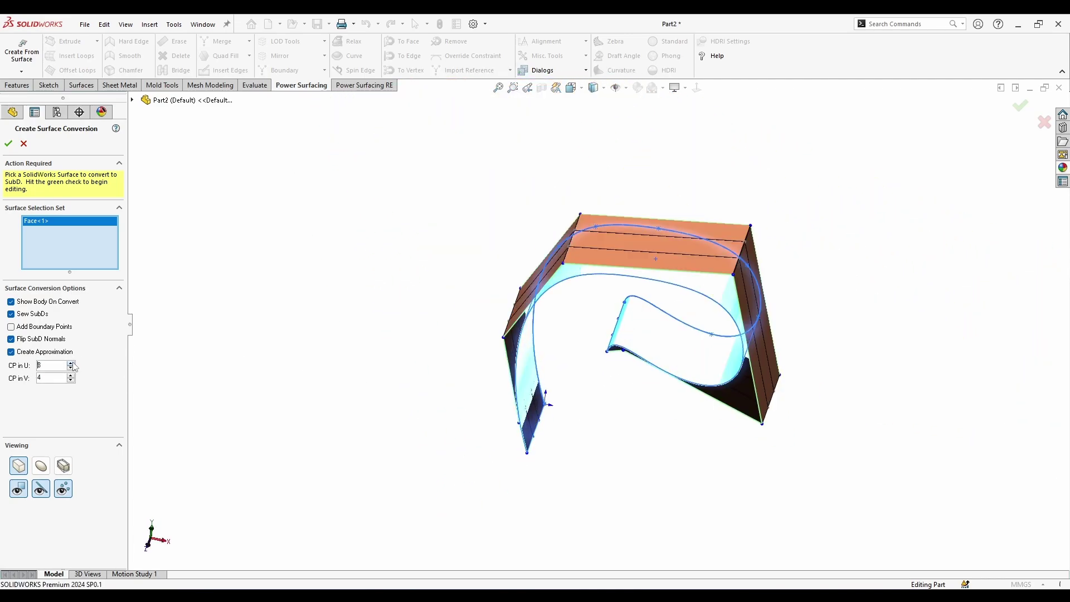
click(72, 363)
click(73, 364)
click(72, 364)
click(72, 364)
click(72, 364)
click(73, 364)
click(73, 363)
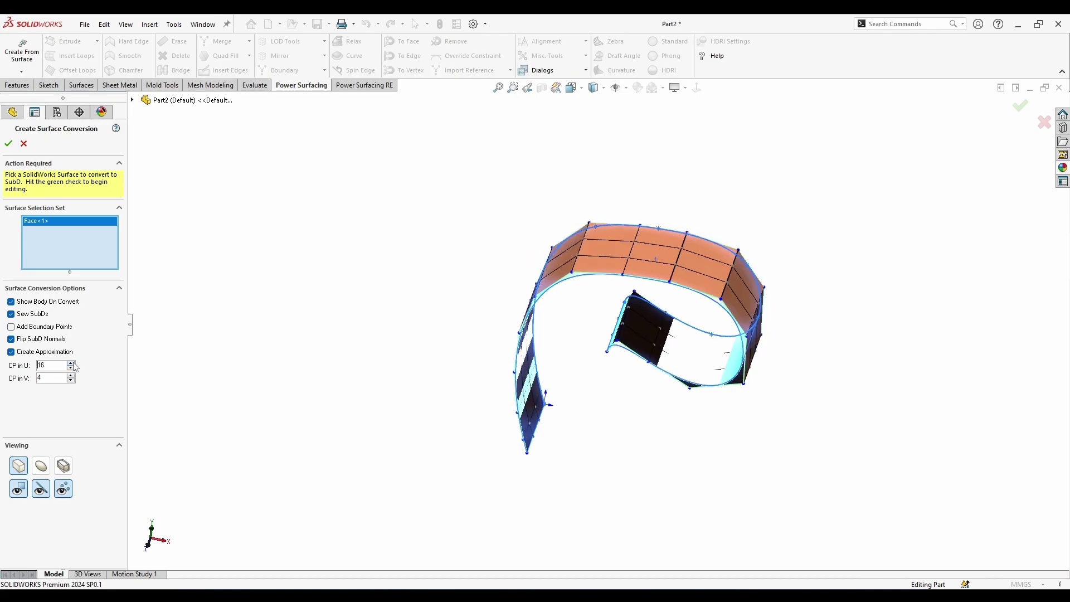
Set the approximation's control points to 18 in U and 5 in V and accept the surface conversion
middle_drag(671, 428, 571, 329)
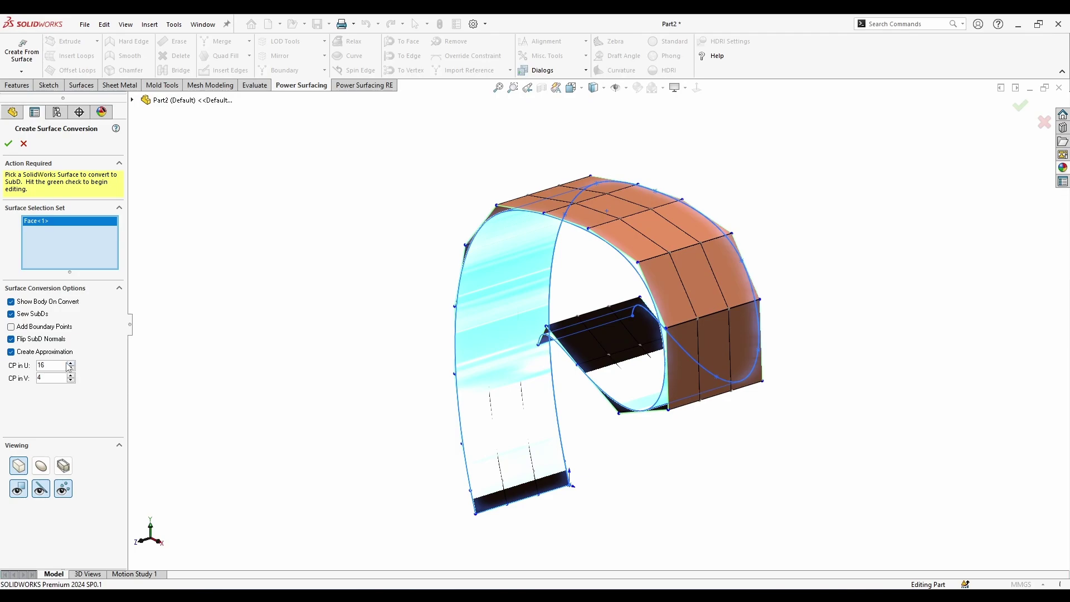
scroll(70, 367, up, 2)
middle_drag(390, 343, 448, 346)
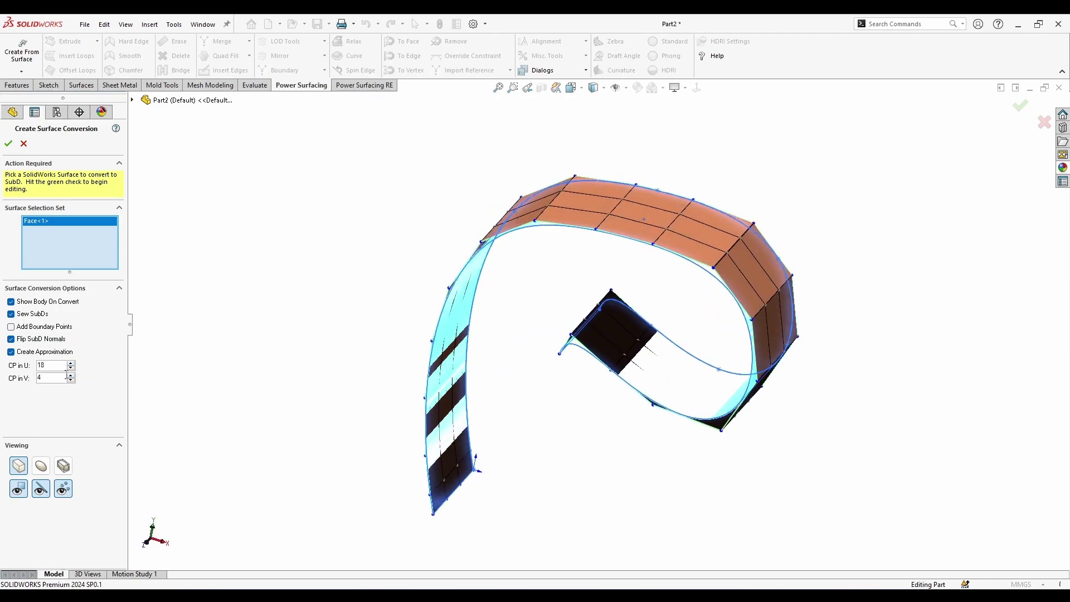
scroll(70, 379, up, 2)
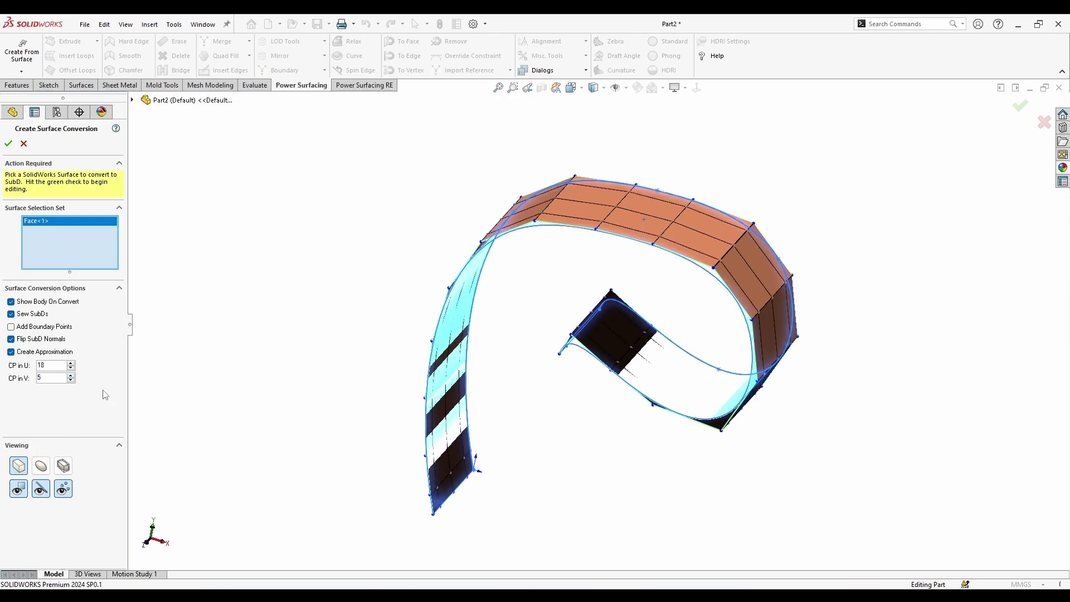
middle_drag(756, 398, 550, 370)
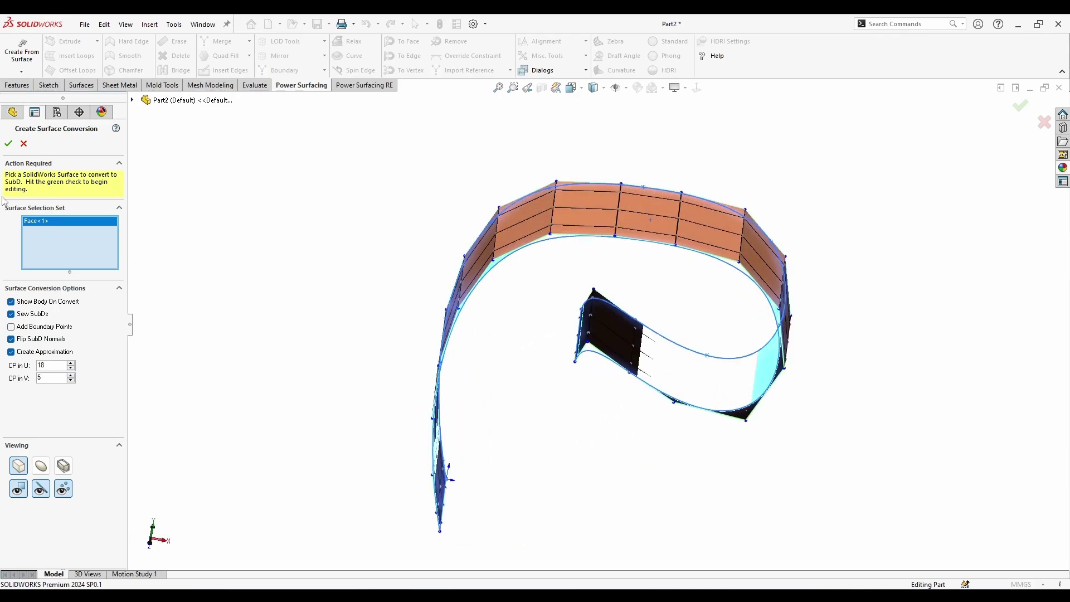
click(8, 144)
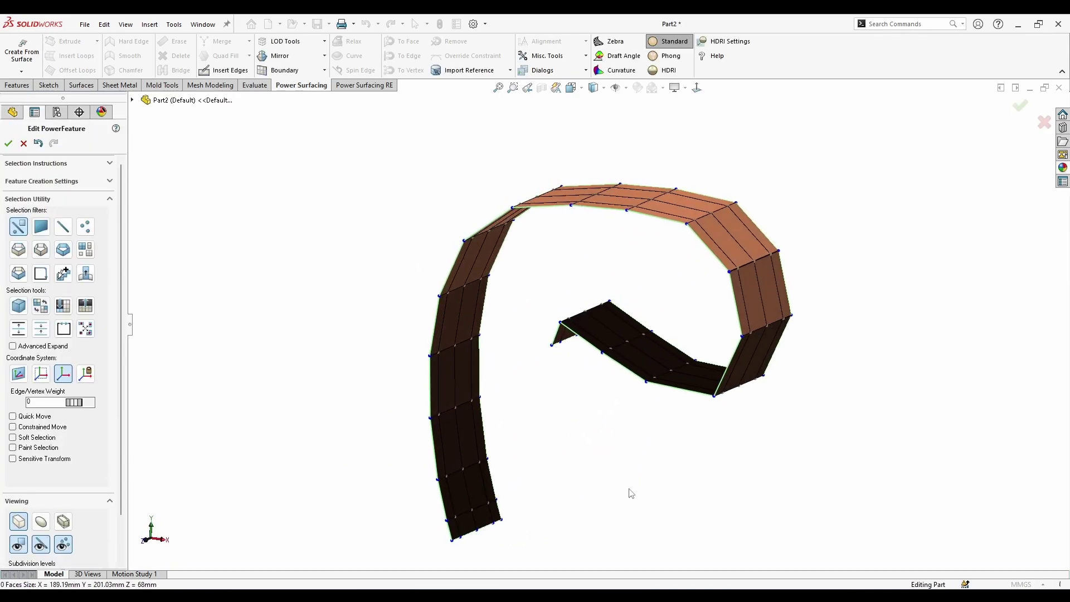
Select the two lengthwise edge loops on either side of the band's centre loop and scale them outward
middle_drag(630, 494, 606, 327)
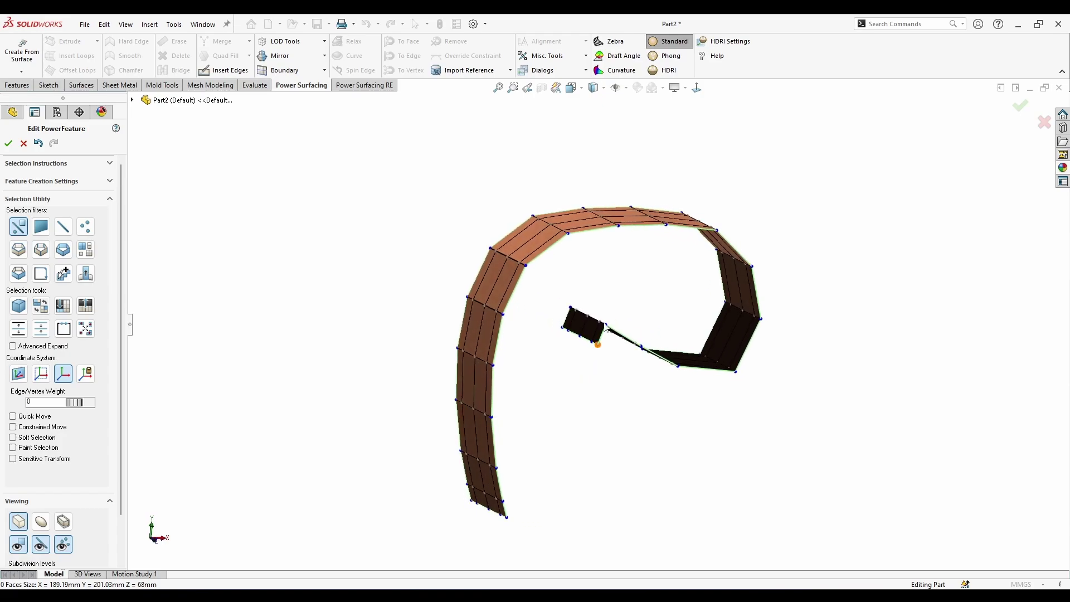
click(697, 89)
scroll(519, 424, up, 1)
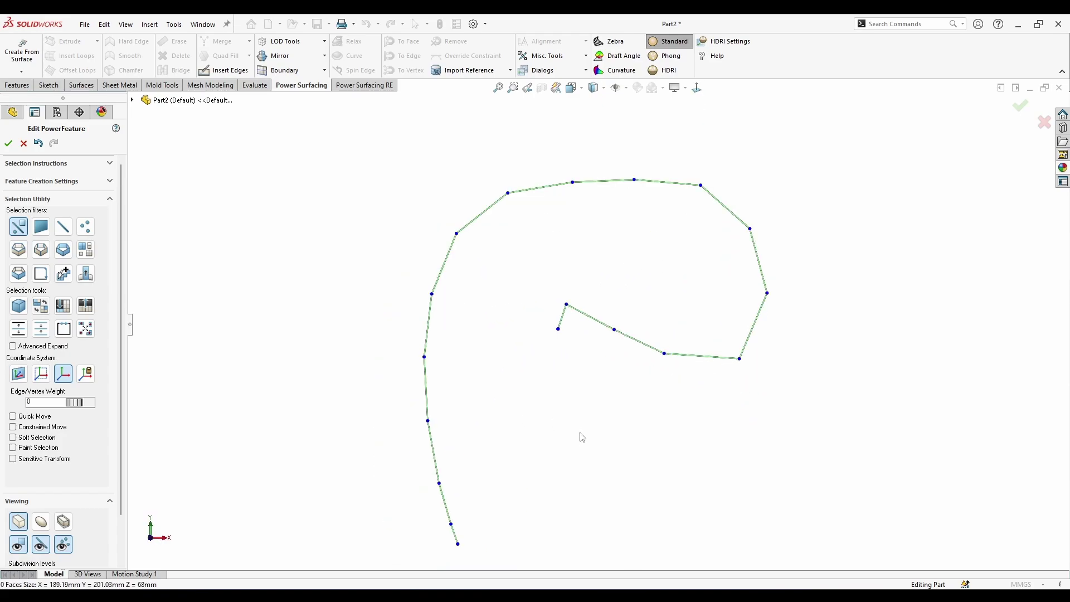
scroll(641, 384, up, 2)
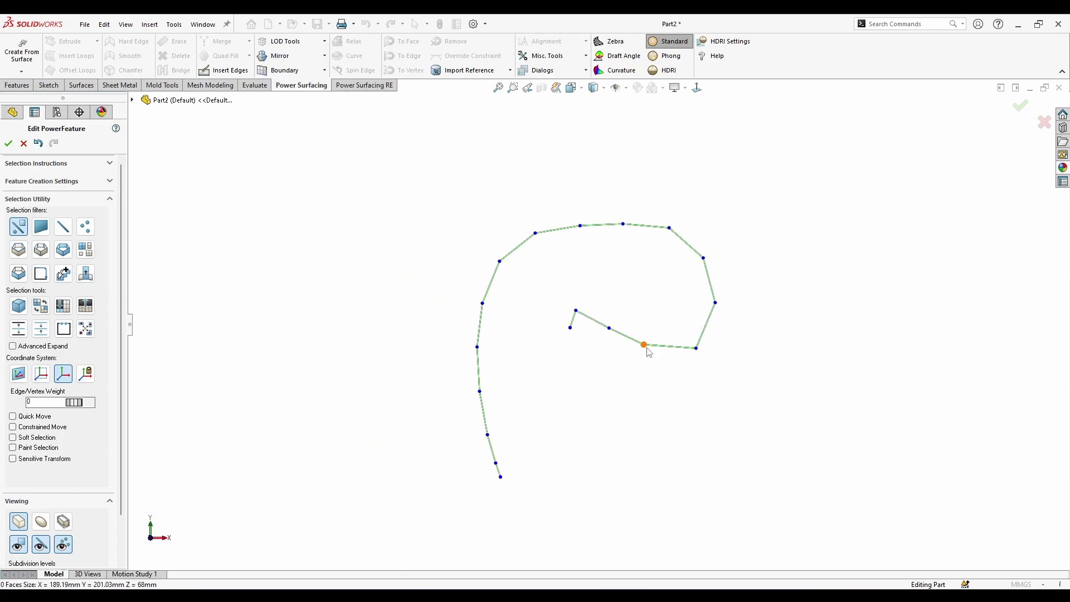
scroll(596, 290, down, 1)
middle_drag(657, 342, 589, 373)
scroll(628, 232, down, 2)
right_click(623, 265)
click(718, 263)
double_click(707, 266)
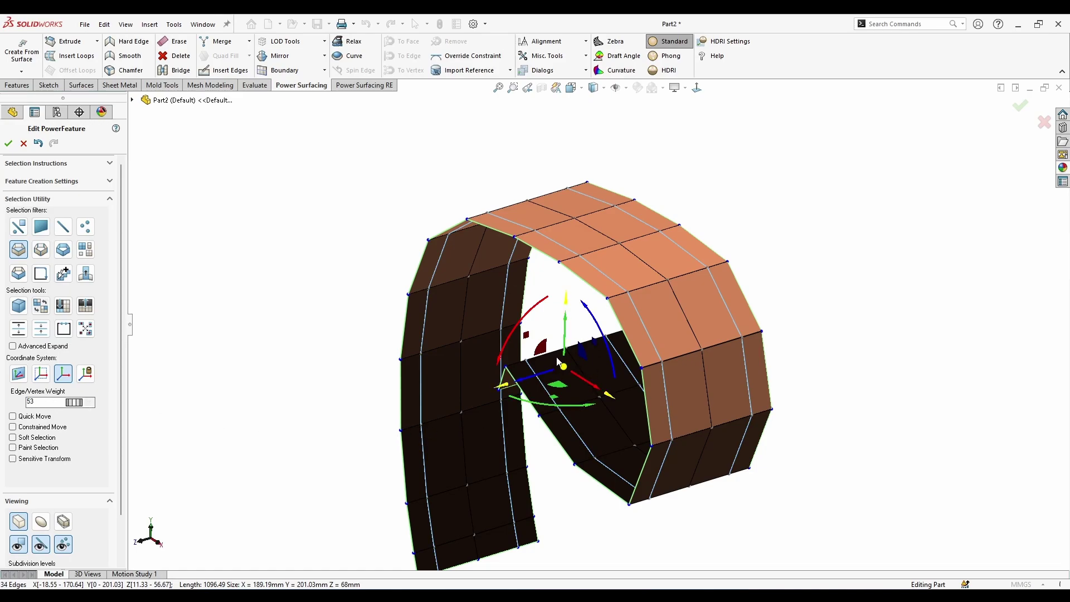
drag(564, 369, 564, 341)
click(829, 278)
Select the band's central lengthwise edge loop and scale it inward by a factor of about 0.944
middle_drag(829, 278, 694, 293)
double_click(605, 292)
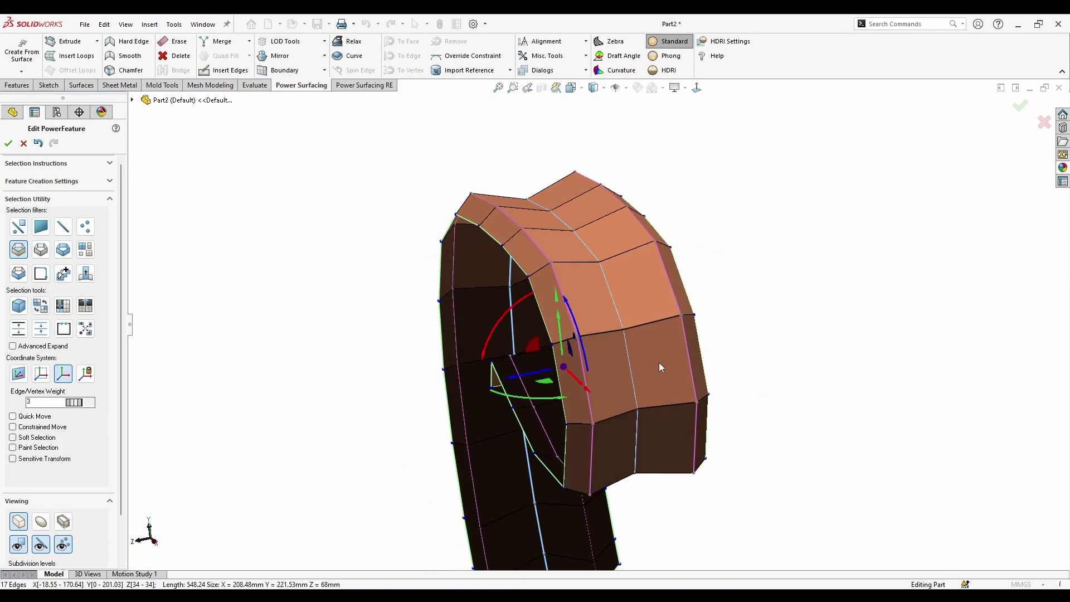
scroll(659, 363, up, 1)
mouse_move(659, 363)
middle_down()
mouse_move(626, 439)
mouse_move(649, 351)
middle_up()
scroll(650, 351, down, 1)
drag(543, 350, 543, 364)
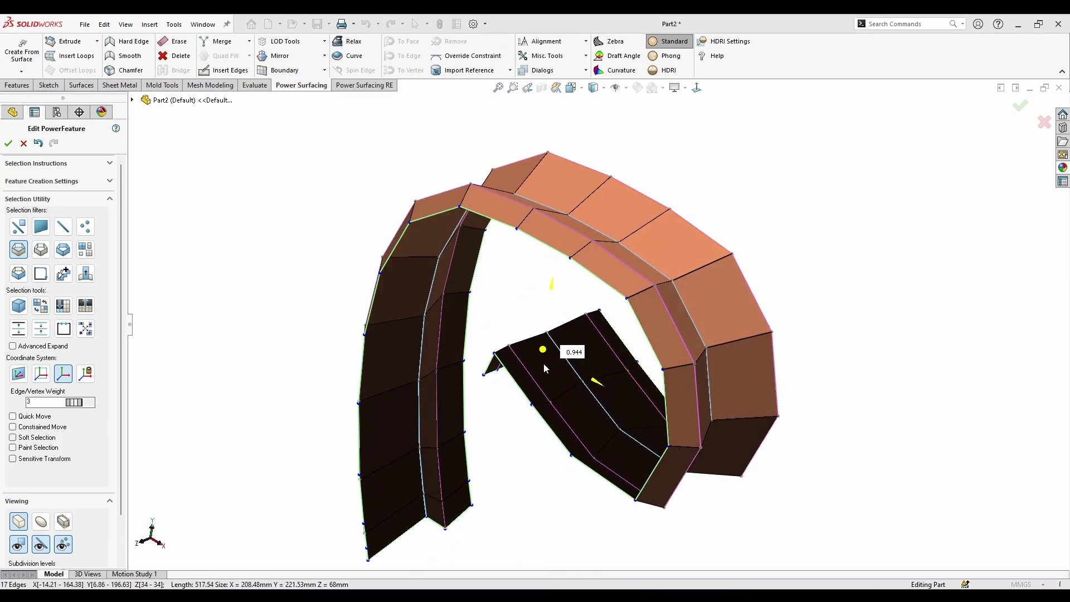
click(508, 450)
Display the control cage as a smooth subdivision surface and examine the grooved band from several angles
middle_drag(507, 450, 737, 476)
scroll(497, 308, up, 1)
middle_drag(497, 308, 213, 424)
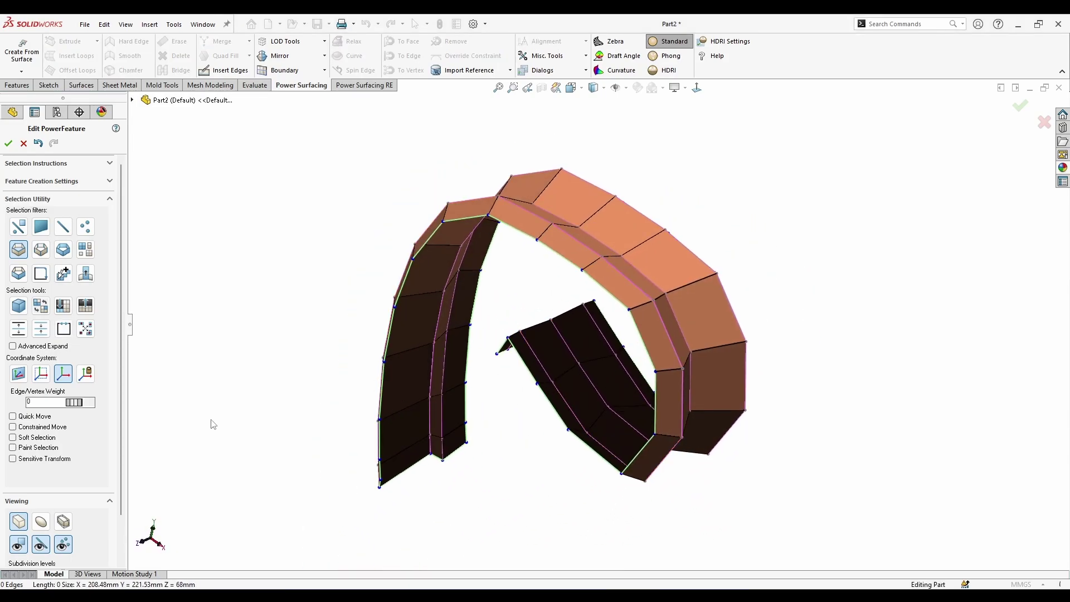
click(41, 521)
mouse_move(390, 457)
middle_down()
mouse_move(543, 427)
mouse_move(444, 417)
mouse_move(325, 437)
mouse_move(490, 433)
mouse_move(578, 377)
middle_up()
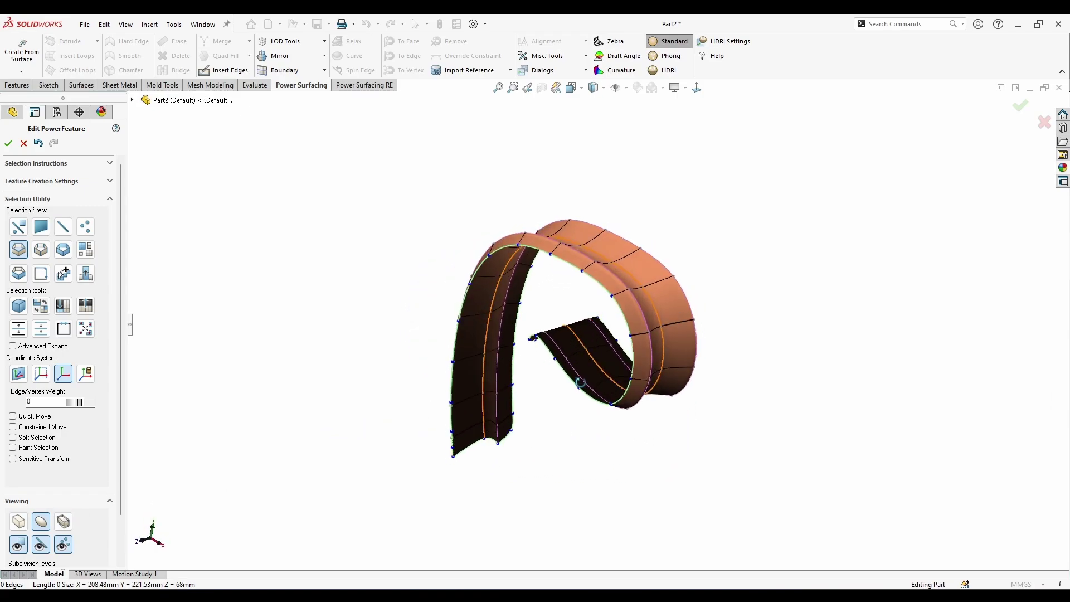
scroll(594, 315, up, 3)
middle_drag(594, 314, 534, 281)
scroll(516, 324, down, 2)
middle_drag(501, 343, 494, 359)
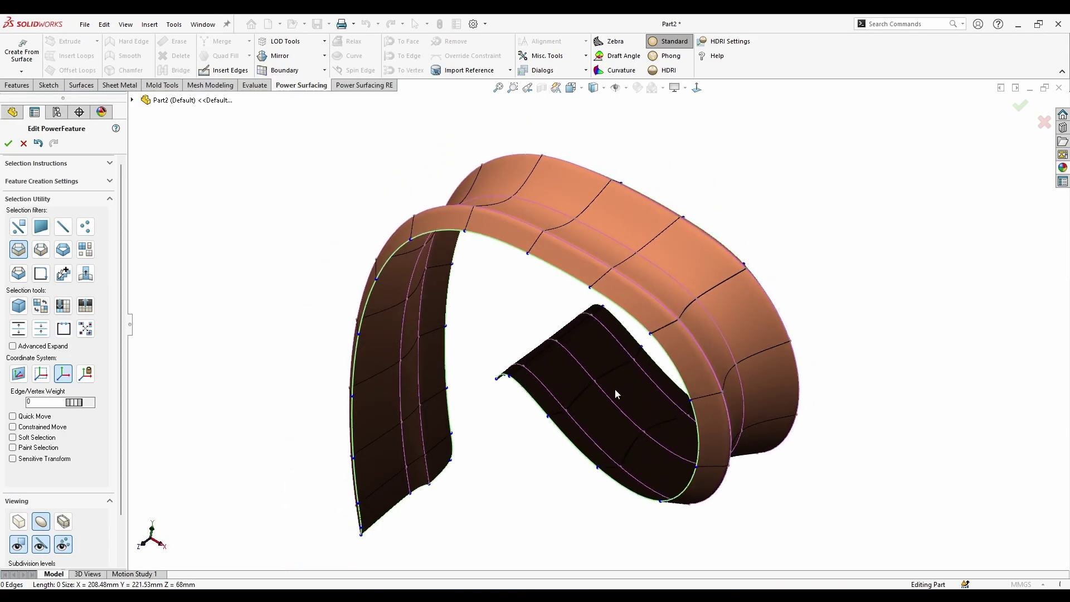
scroll(614, 389, down, 2)
middle_drag(614, 389, 713, 192)
Try moving the box-selected cross-section edges at the curl's crest downward in a normal-to view, and undo the move
click(697, 89)
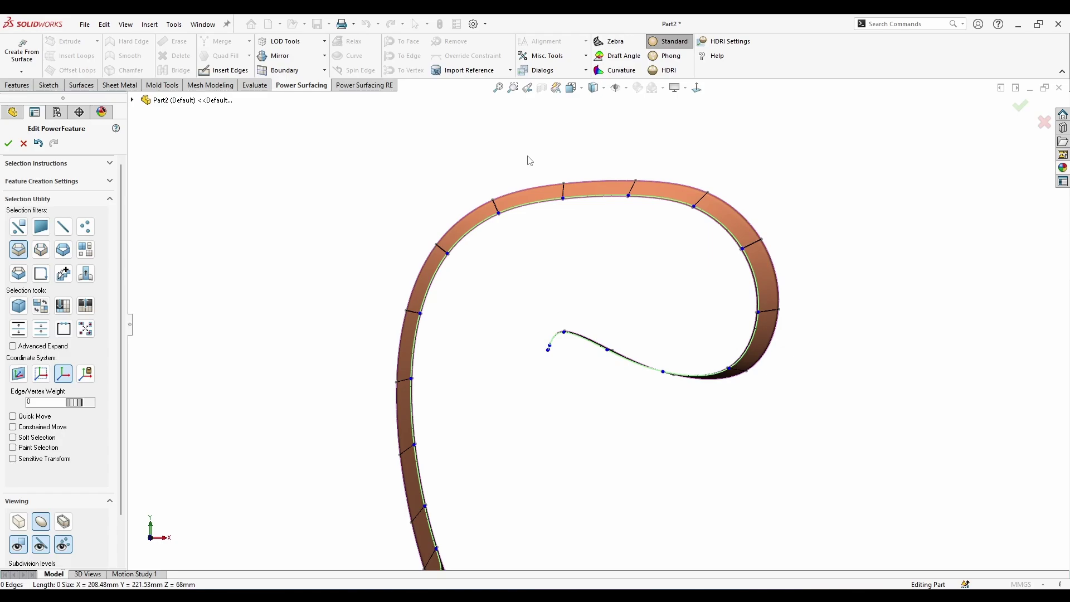
drag(528, 157, 570, 238)
drag(591, 170, 608, 212)
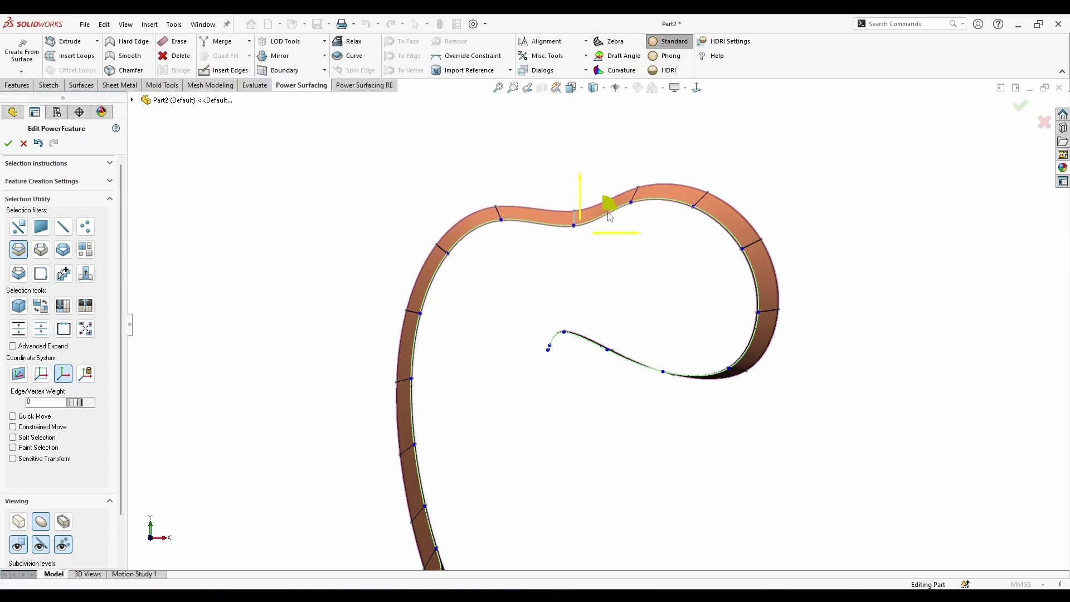
key(ctrl+z)
drag(734, 174, 670, 233)
scroll(518, 402, up, 2)
scroll(491, 478, down, 1)
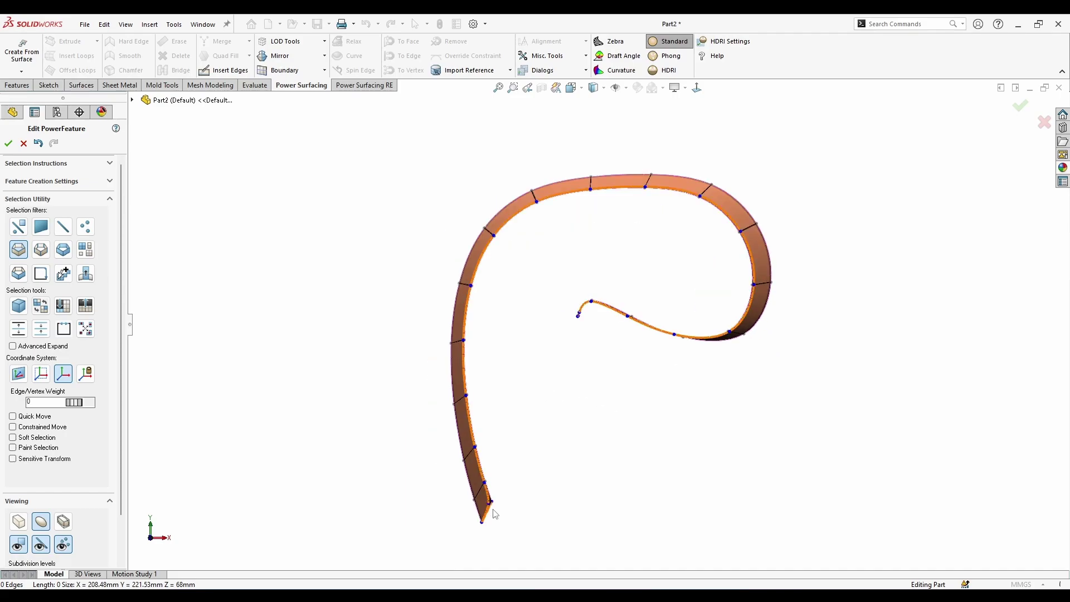
Thicken the whole SubD band by -1.55 mm
right_click(607, 410)
click(624, 393)
middle_drag(661, 303, 513, 205)
click(542, 55)
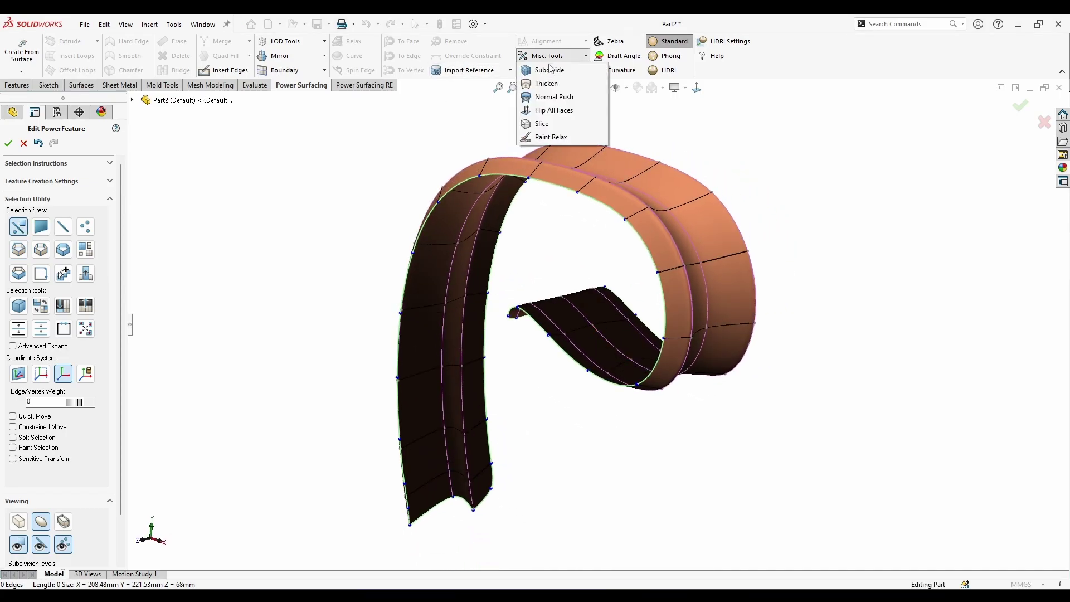
click(536, 84)
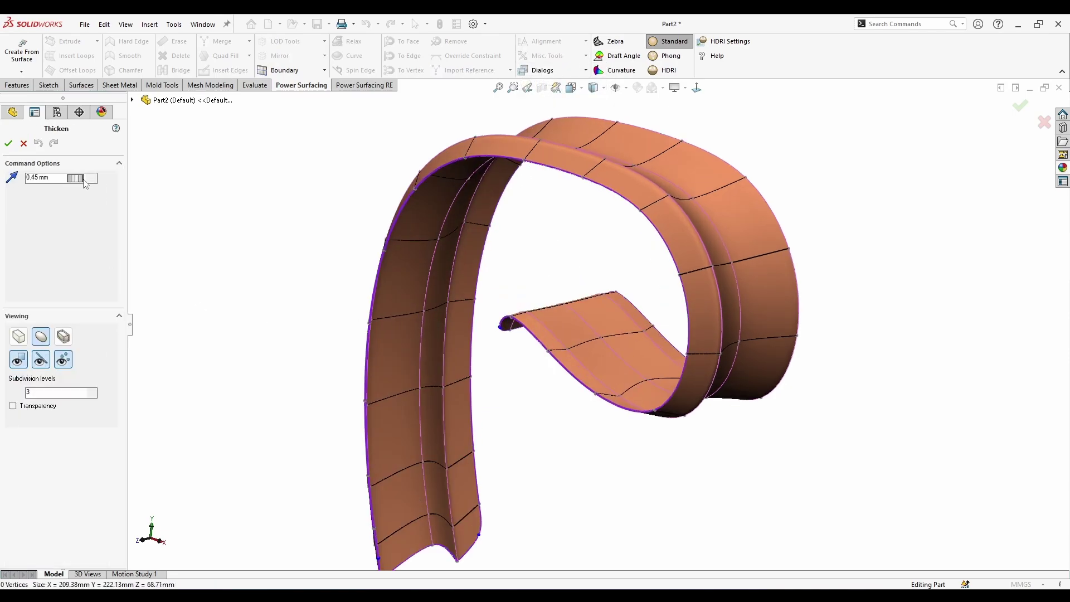
drag(83, 184, 62, 191)
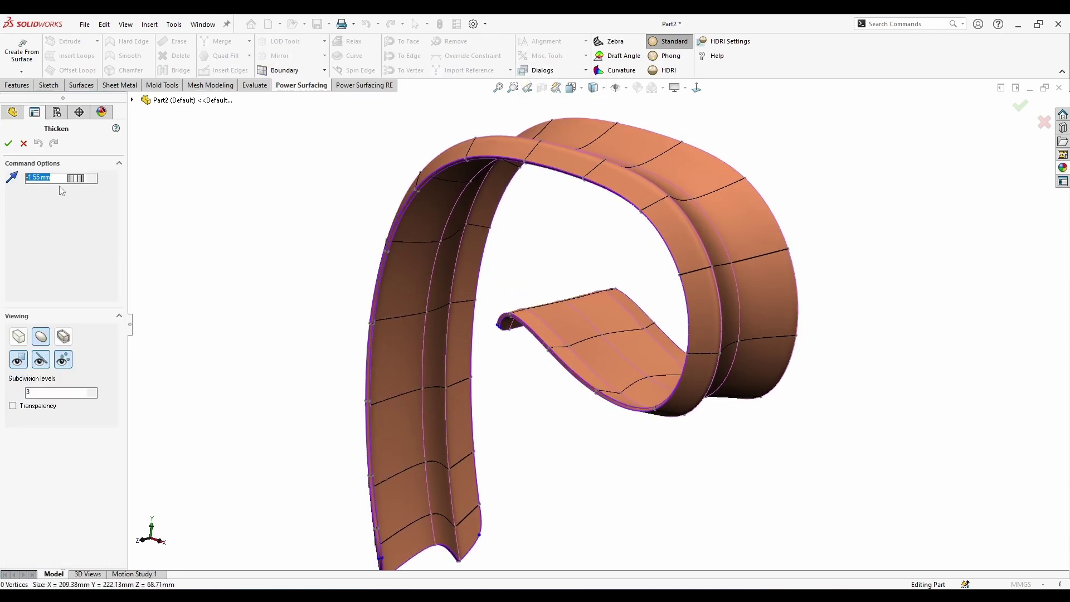
click(8, 145)
Finish the PowerFeature edit to convert the thickened SubD band into a SOLIDWORKS body
middle_drag(886, 312, 875, 356)
scroll(604, 251, up, 2)
click(1020, 106)
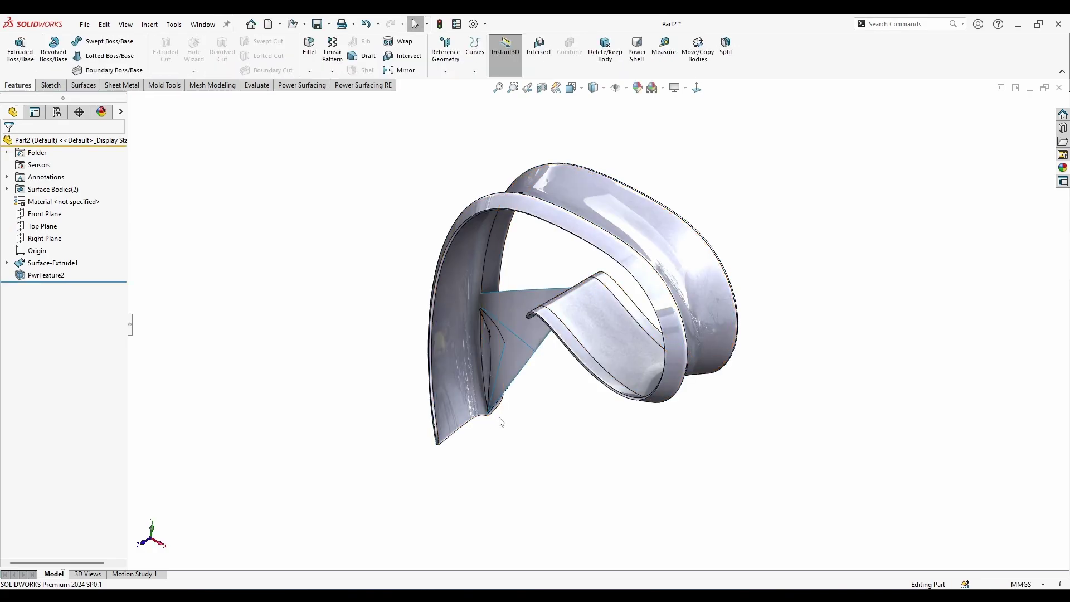
Examine the converted band around its lower end and expand the list of surface bodies
middle_drag(552, 377, 309, 375)
scroll(309, 375, down, 4)
middle_drag(461, 299, 585, 286)
scroll(590, 286, up, 4)
scroll(672, 265, down, 3)
mouse_move(673, 272)
middle_down()
mouse_move(674, 225)
mouse_move(683, 262)
middle_up()
scroll(680, 270, up, 1)
middle_drag(506, 381, 166, 255)
click(7, 189)
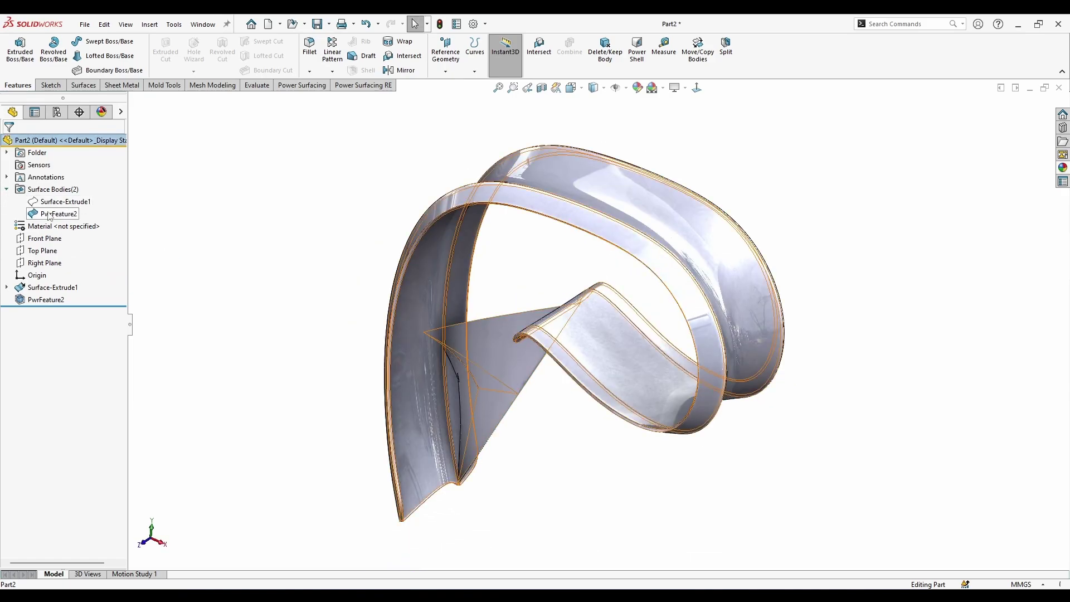
Edit the band's PowerFeature to use Manual Override quality with 5 subdivision levels, and regenerate the body
click(630, 366)
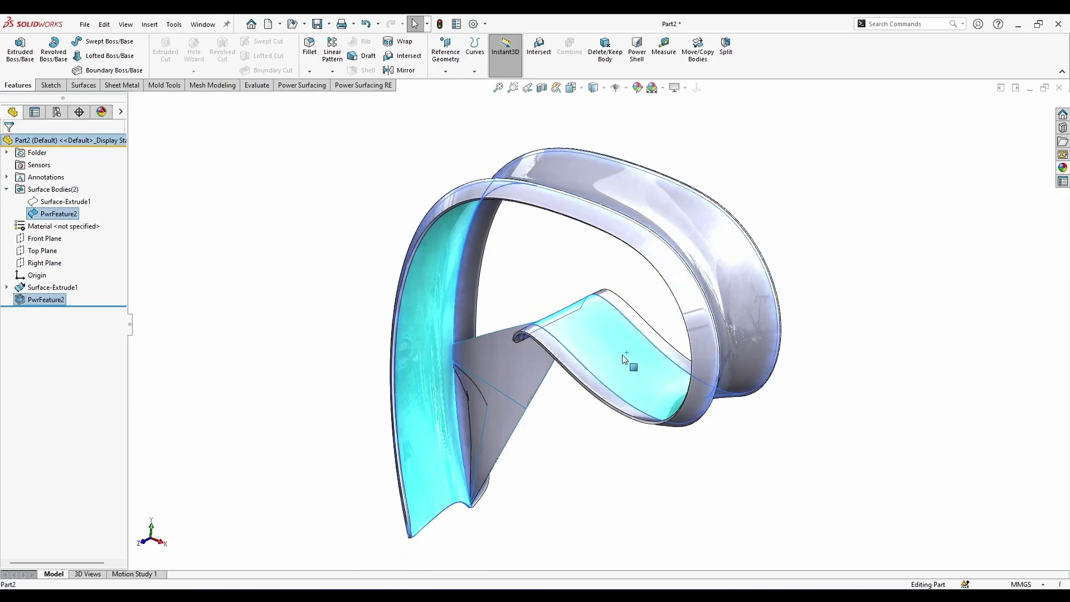
right_click(628, 362)
click(633, 318)
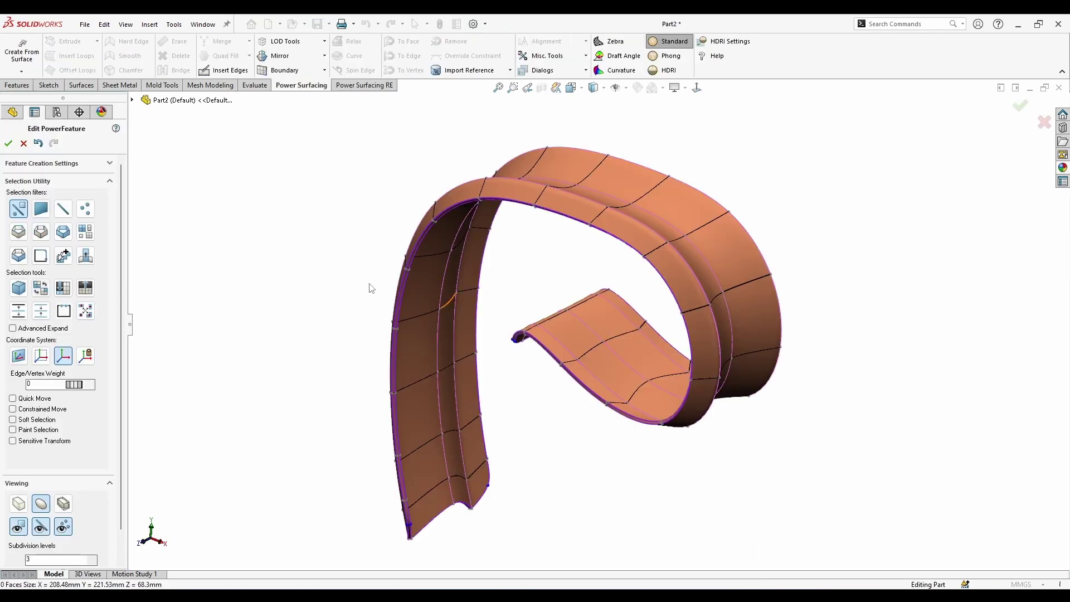
click(58, 165)
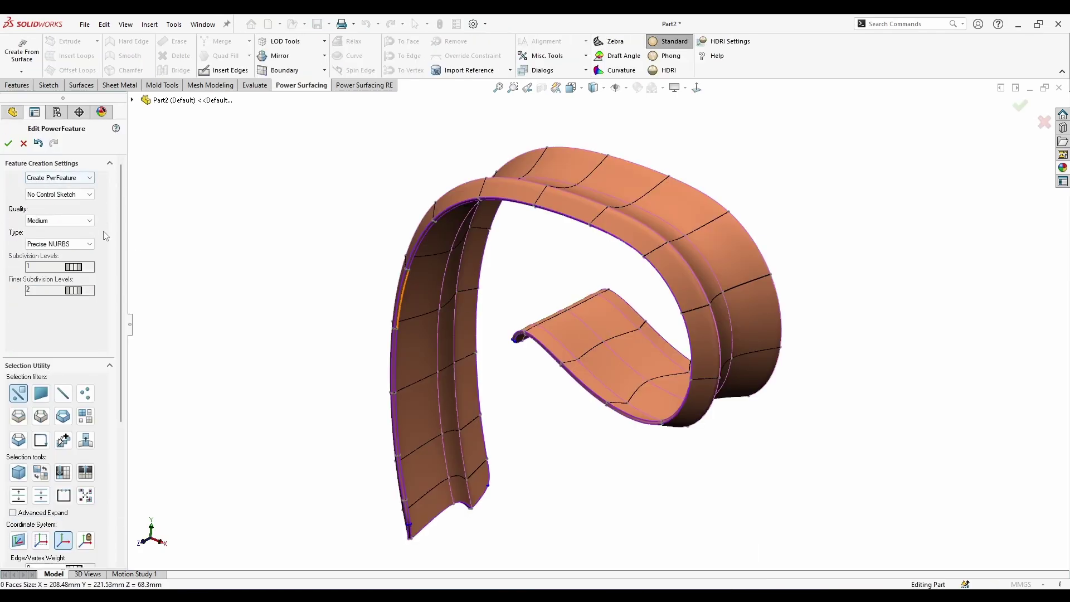
click(76, 222)
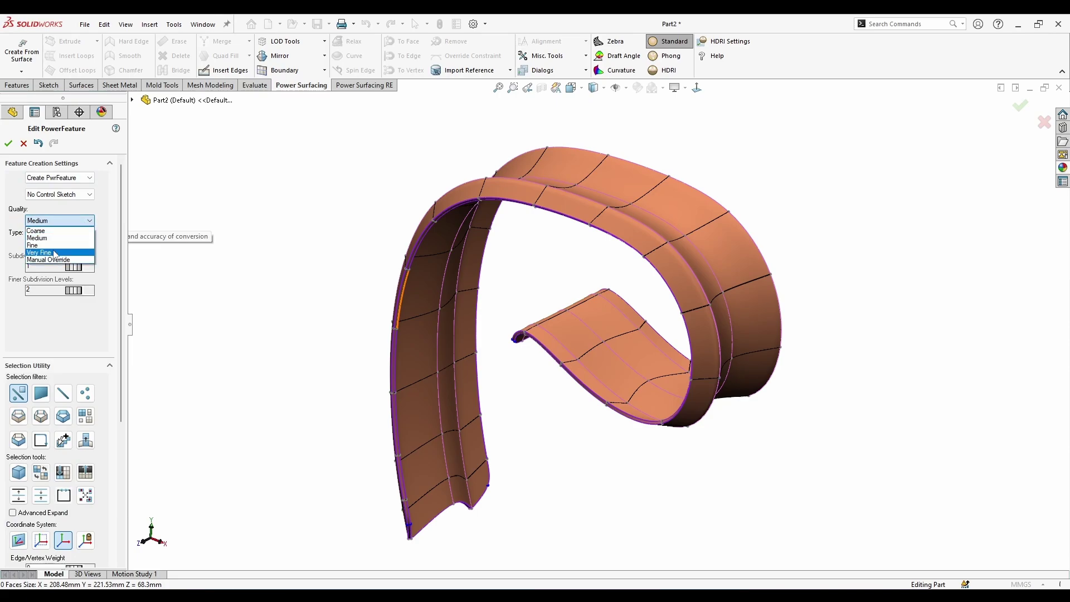
click(57, 260)
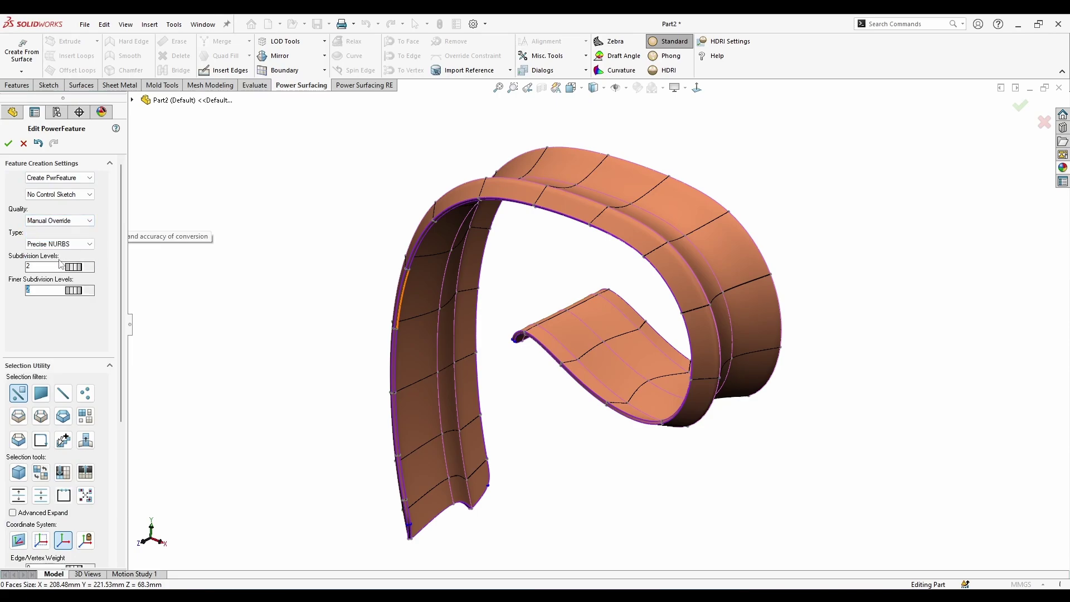
click(89, 265)
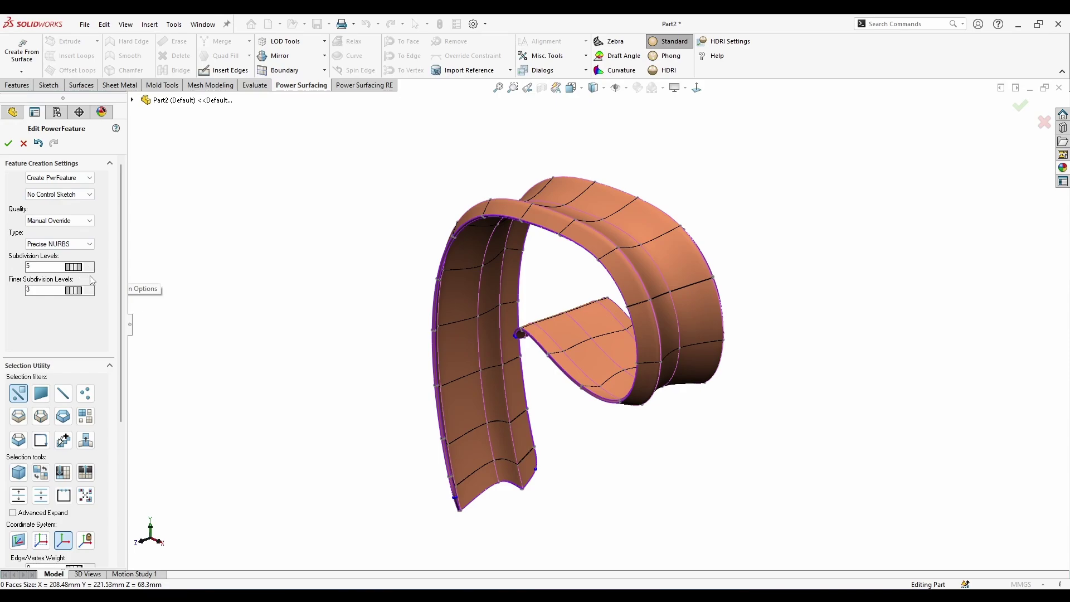
click(8, 144)
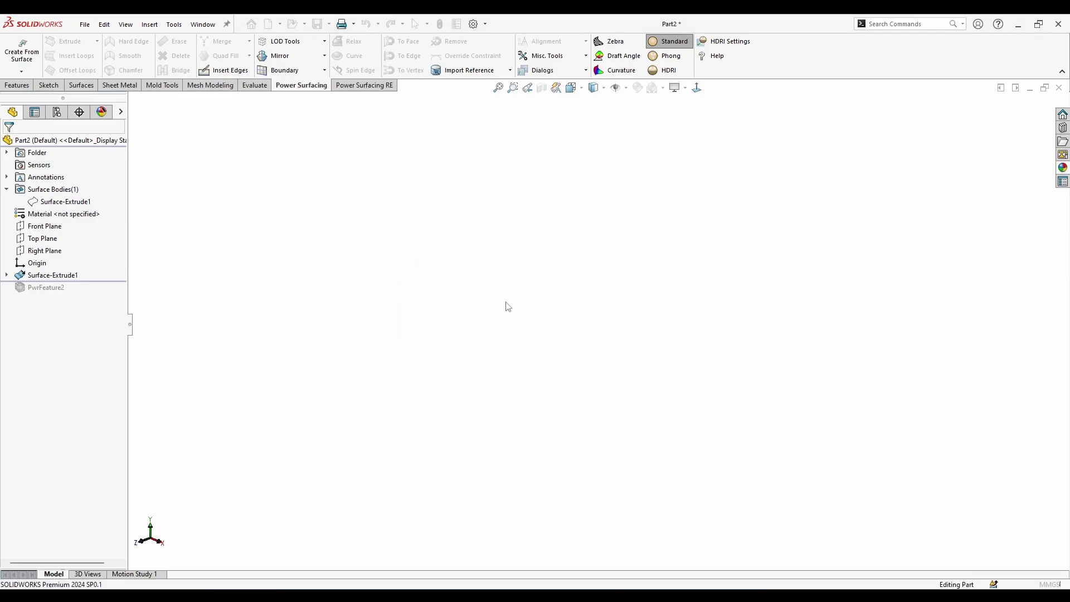
middle_drag(529, 335, 541, 286)
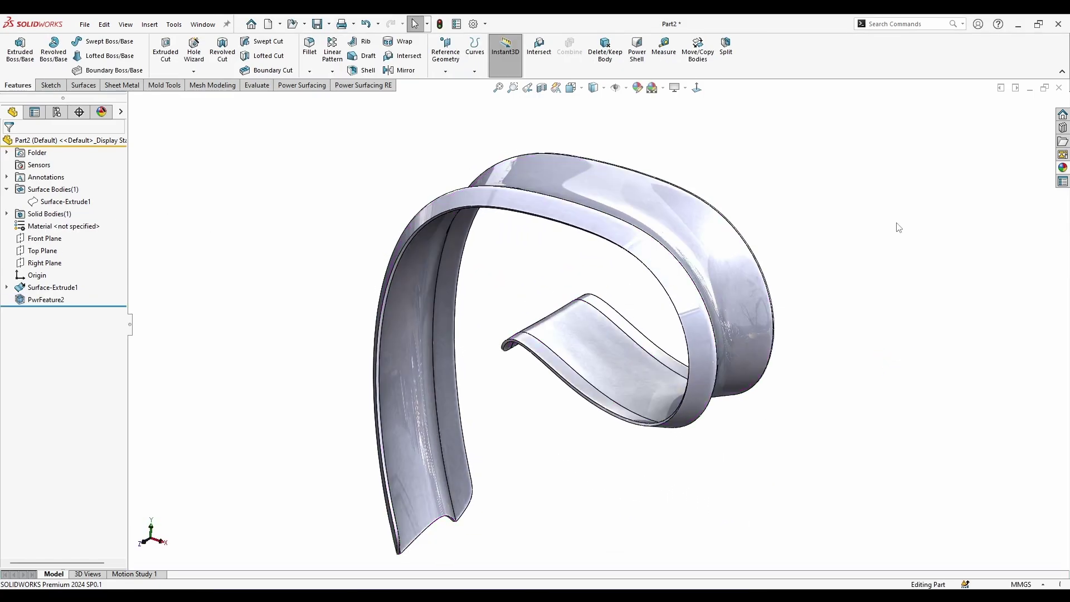
Apply the red high gloss plastic appearance to the solid band
click(1062, 168)
drag(932, 527, 629, 237)
click(670, 218)
middle_drag(554, 319, 612, 370)
click(1062, 168)
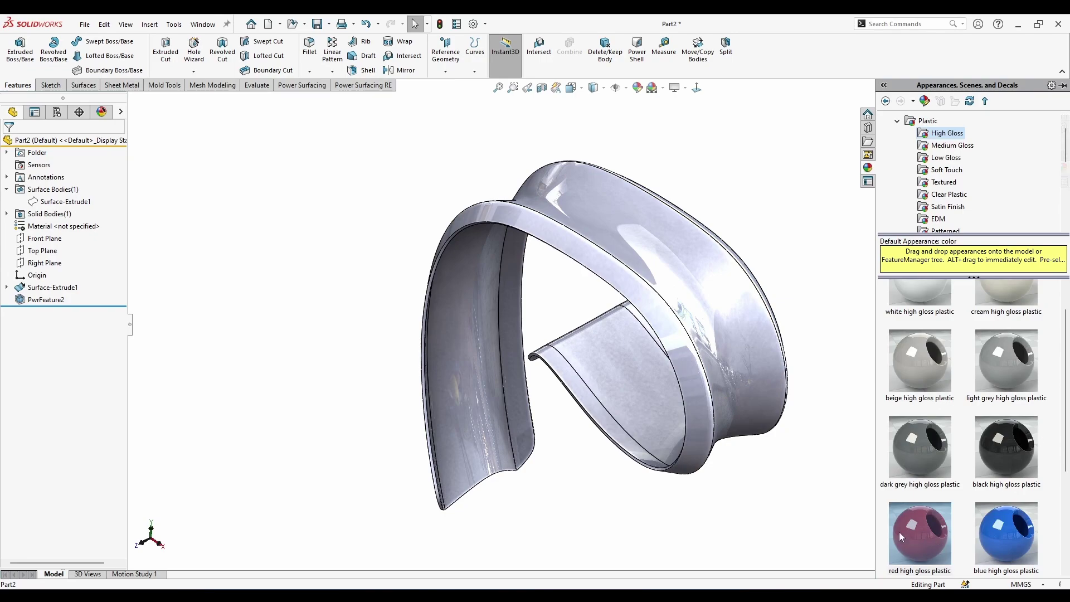
drag(898, 531, 696, 337)
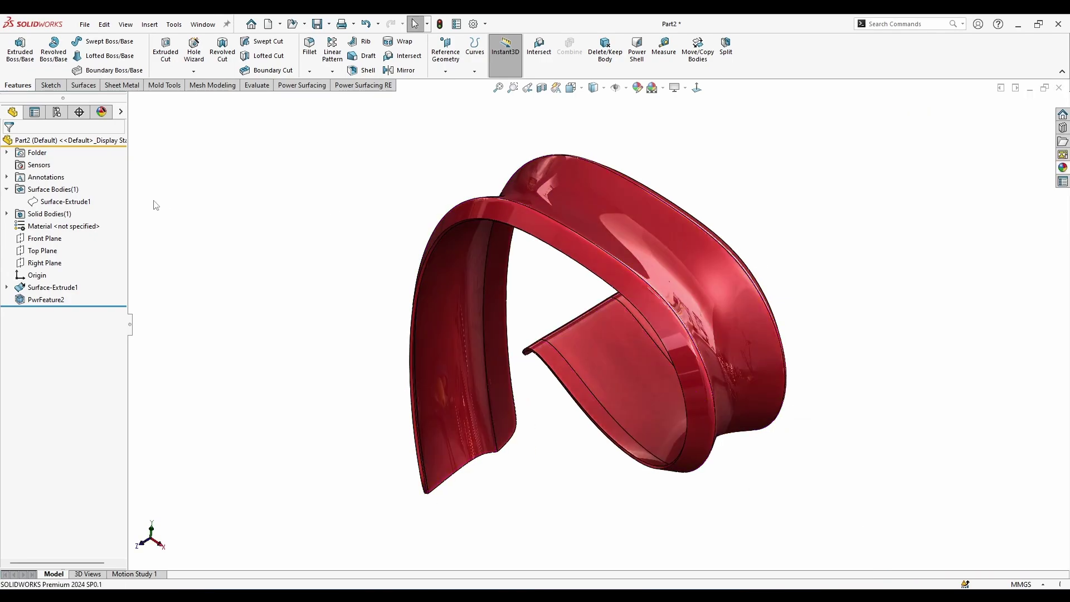
Show the original Surface-Extrude1 surface body together with the red band and clear the selection
click(66, 201)
right_click(65, 201)
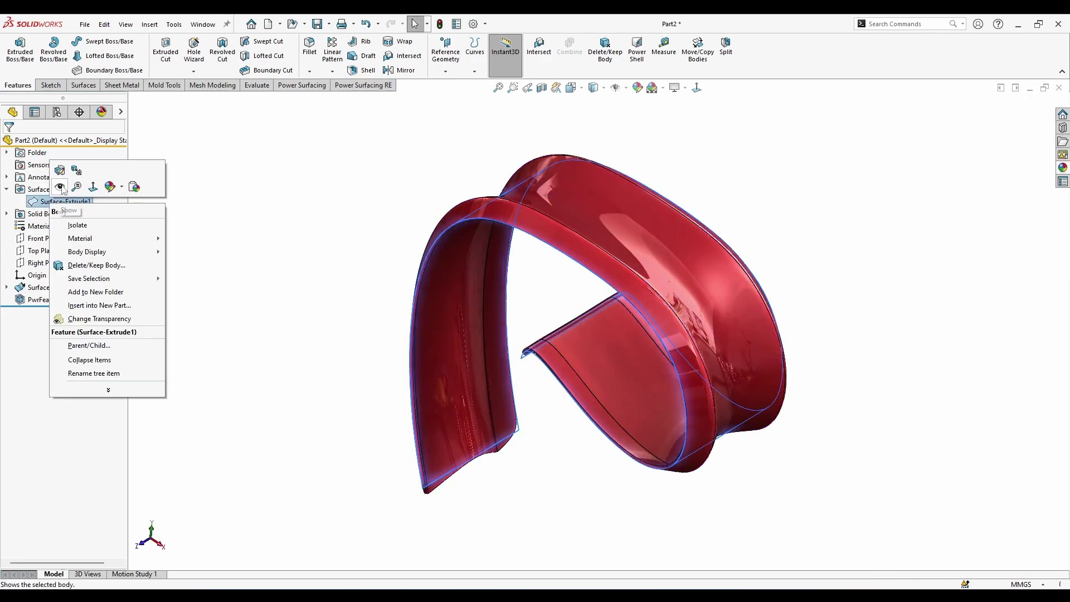
key(Escape)
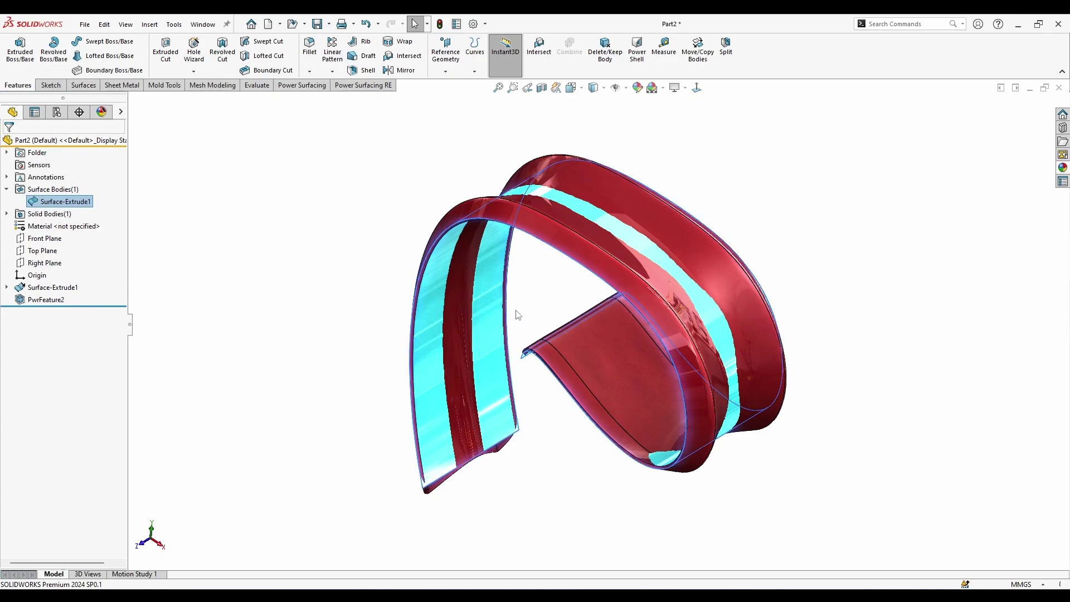
click(337, 225)
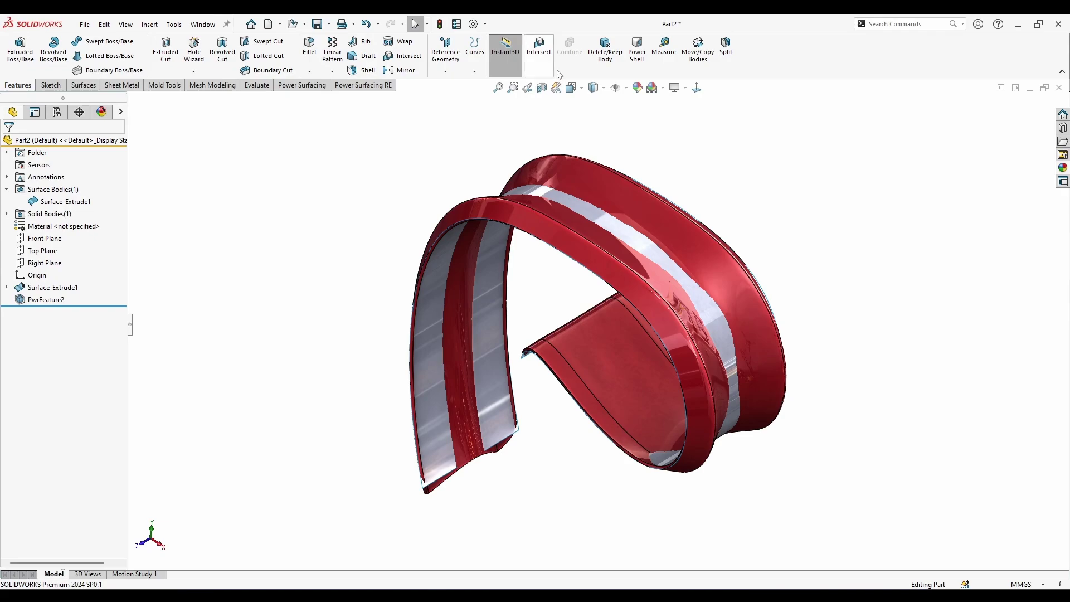
Move the red solid band along the Z axis until it clears the original extruded surface
click(686, 68)
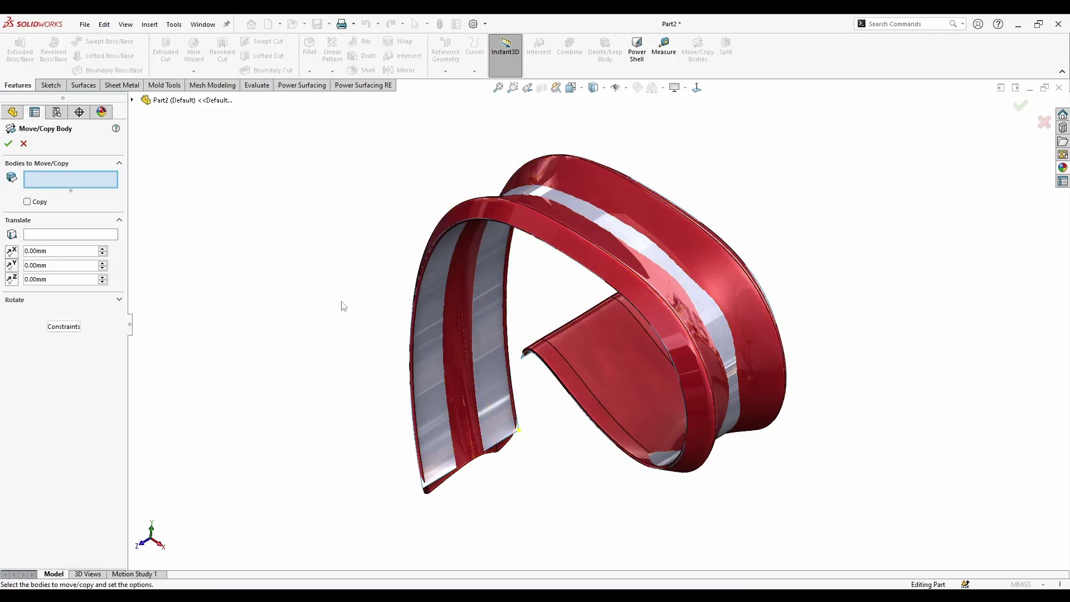
click(504, 438)
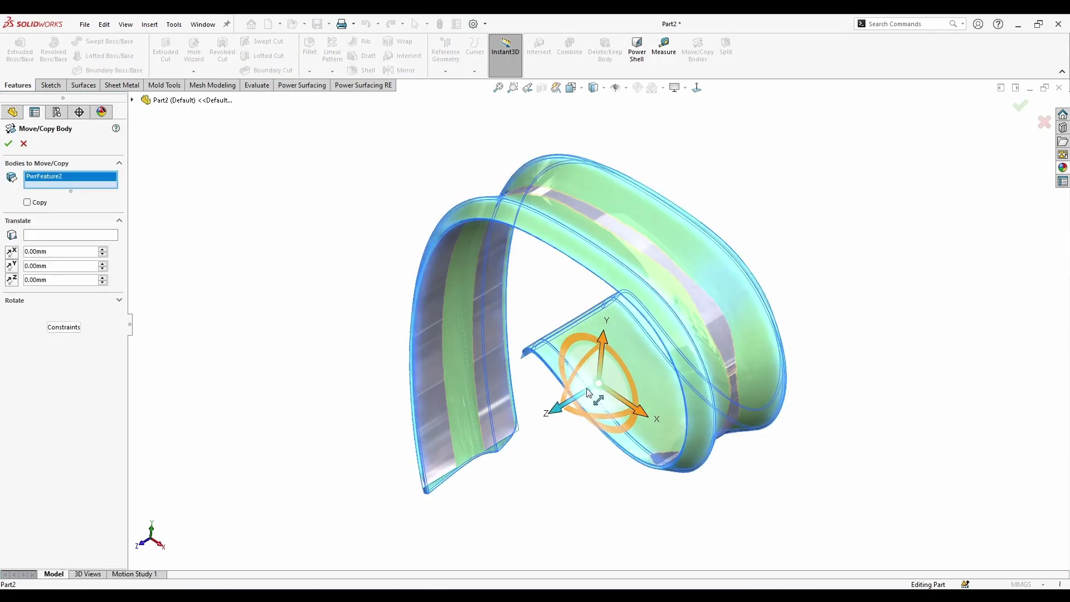
drag(588, 393, 474, 460)
key(Return)
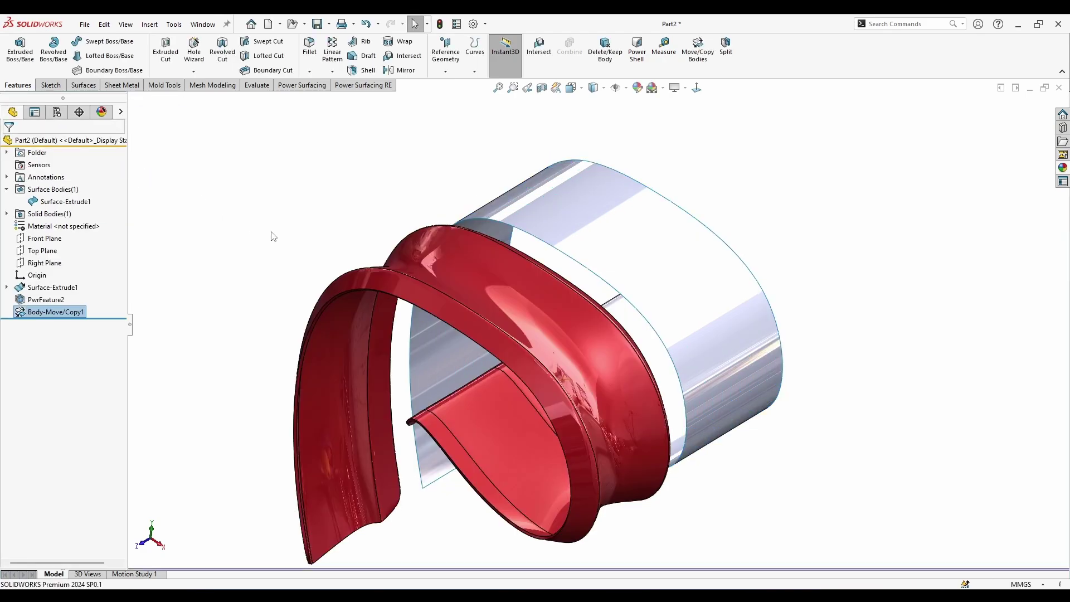
middle_drag(423, 239, 555, 323)
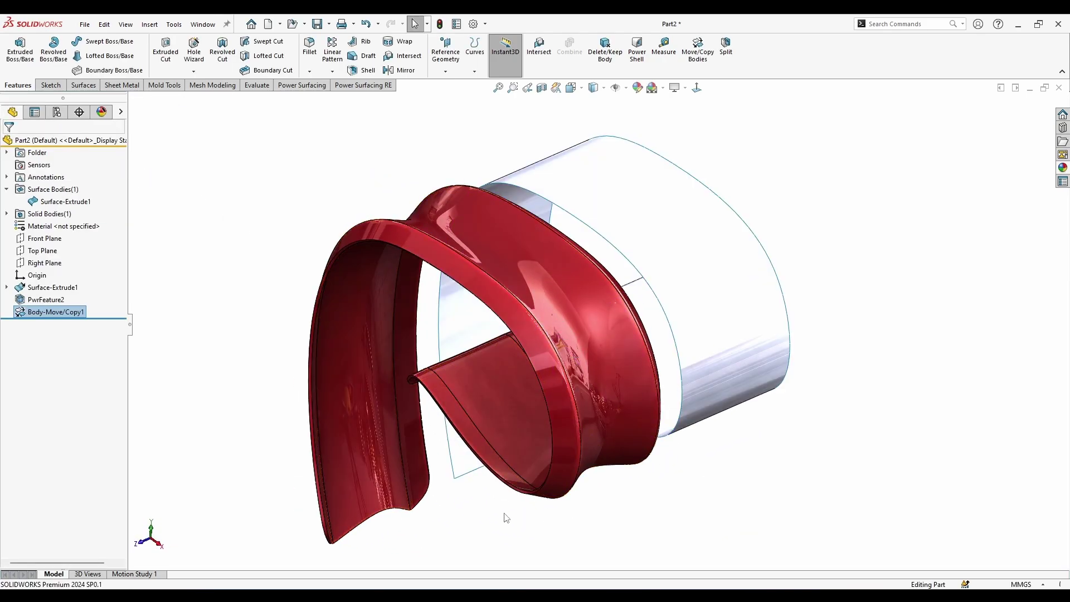
middle_drag(506, 517, 187, 344)
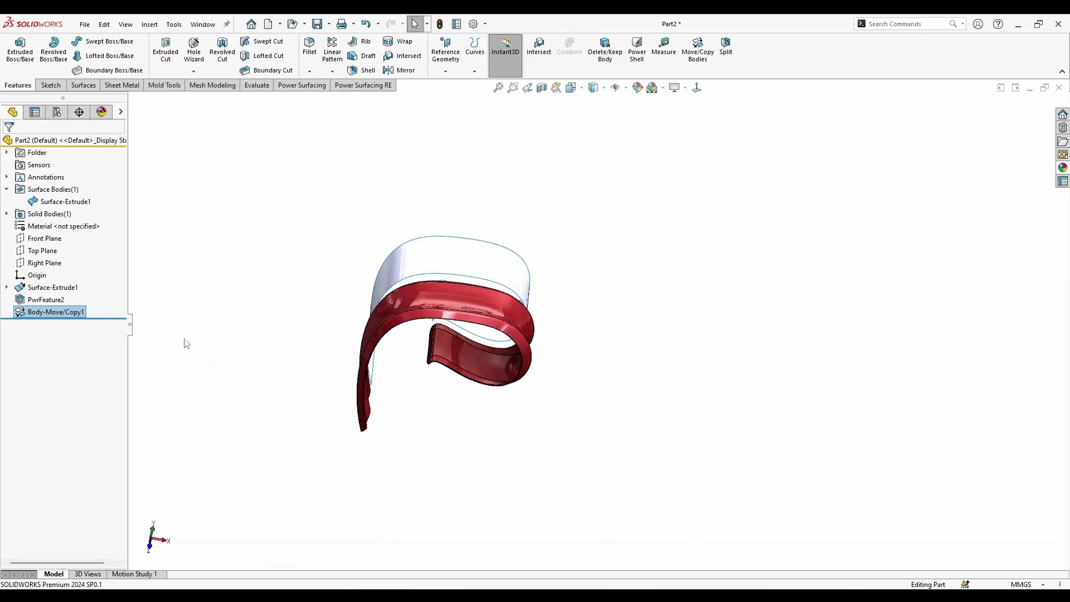
Start a sketch on the Top Plane and draw a circle of about 6.1 mm radius within the red band's width, near its right end
right_click(42, 238)
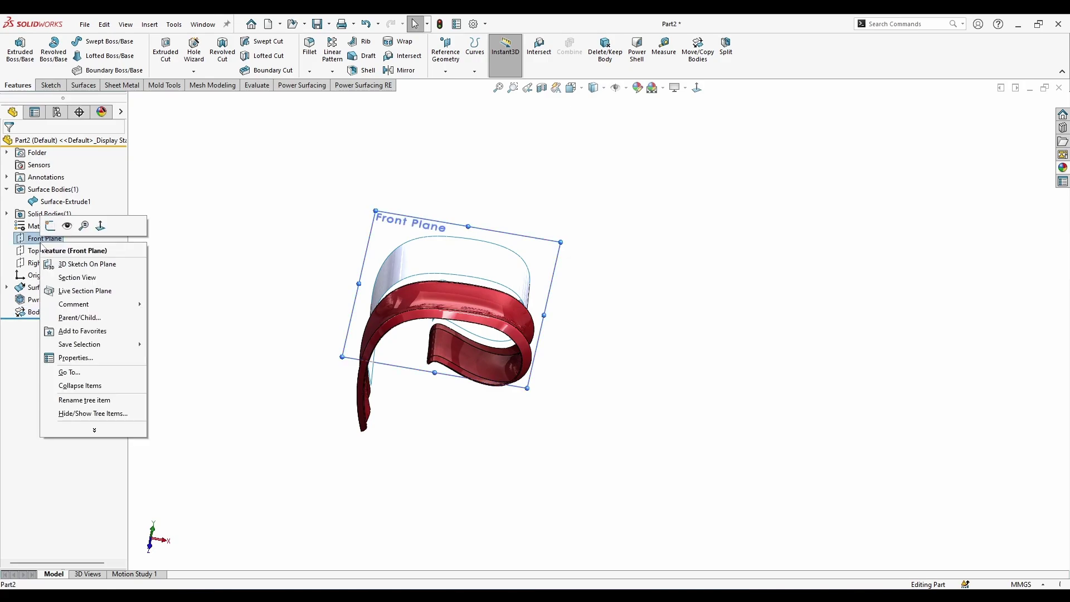
key(Escape)
right_click(34, 251)
click(36, 231)
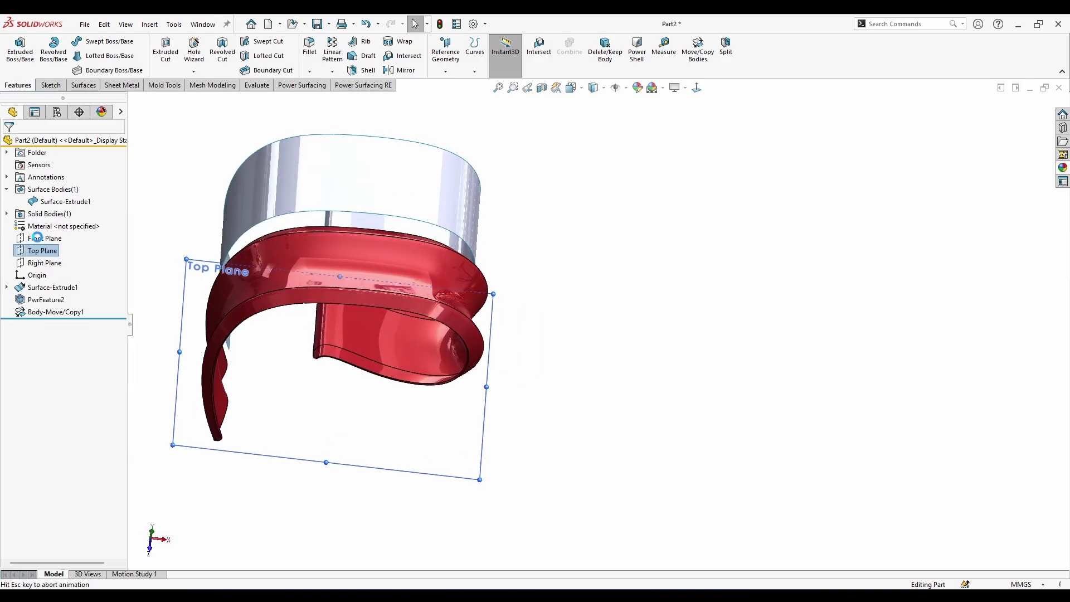
click(95, 41)
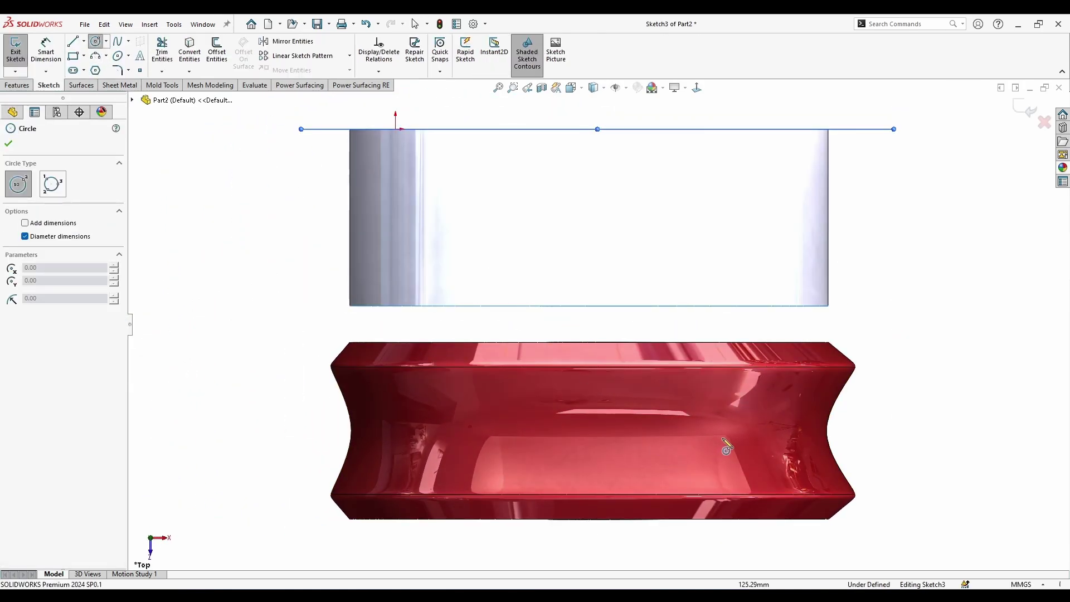
click(724, 433)
click(738, 440)
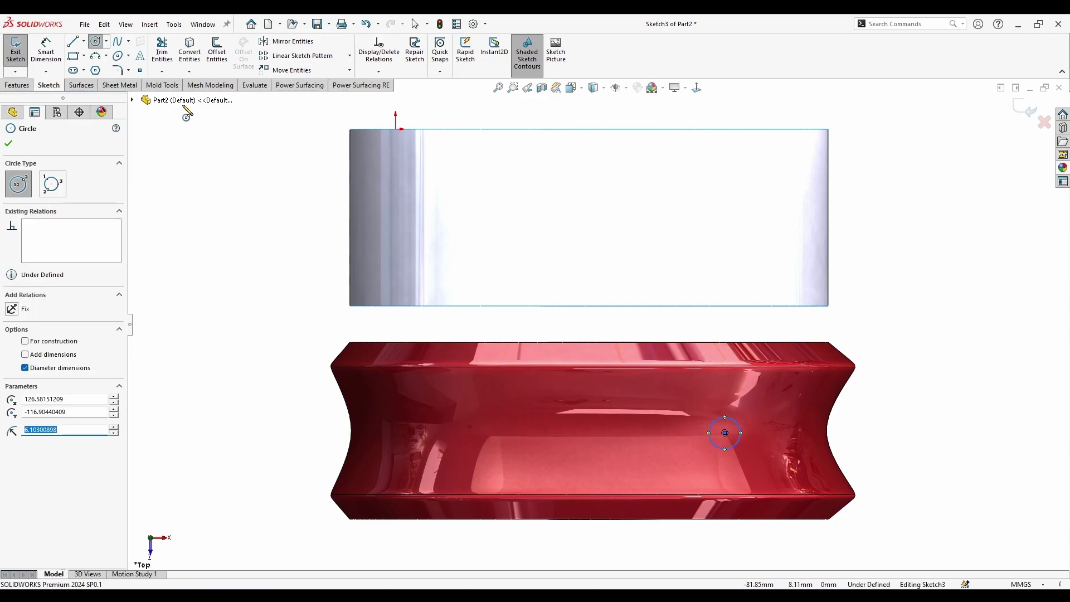
Pattern the circle linearly along the reversed X direction with 3 instances at 50 mm spacing
click(342, 62)
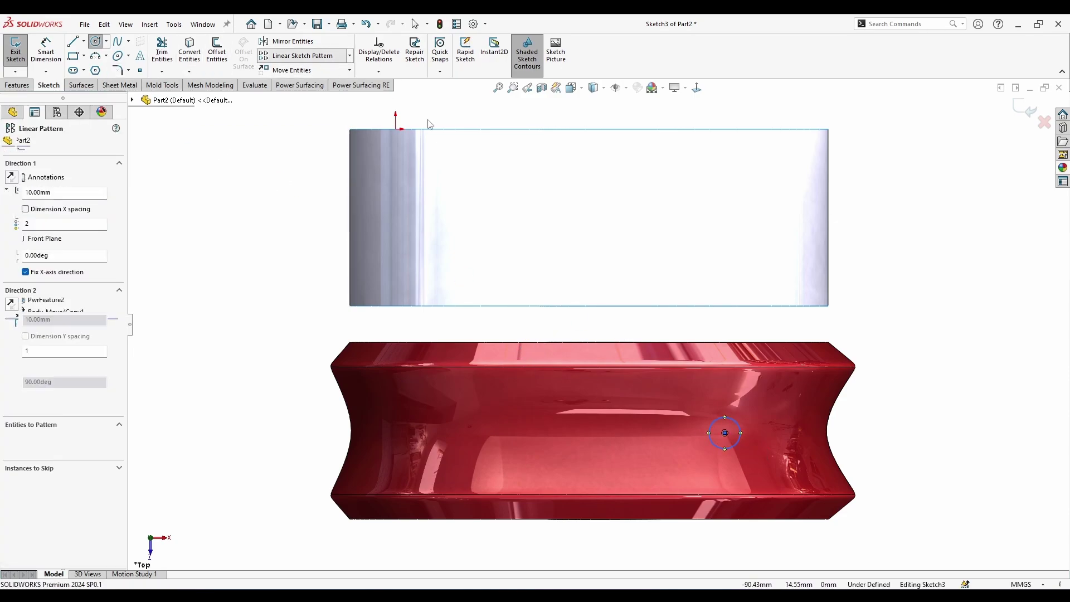
click(10, 177)
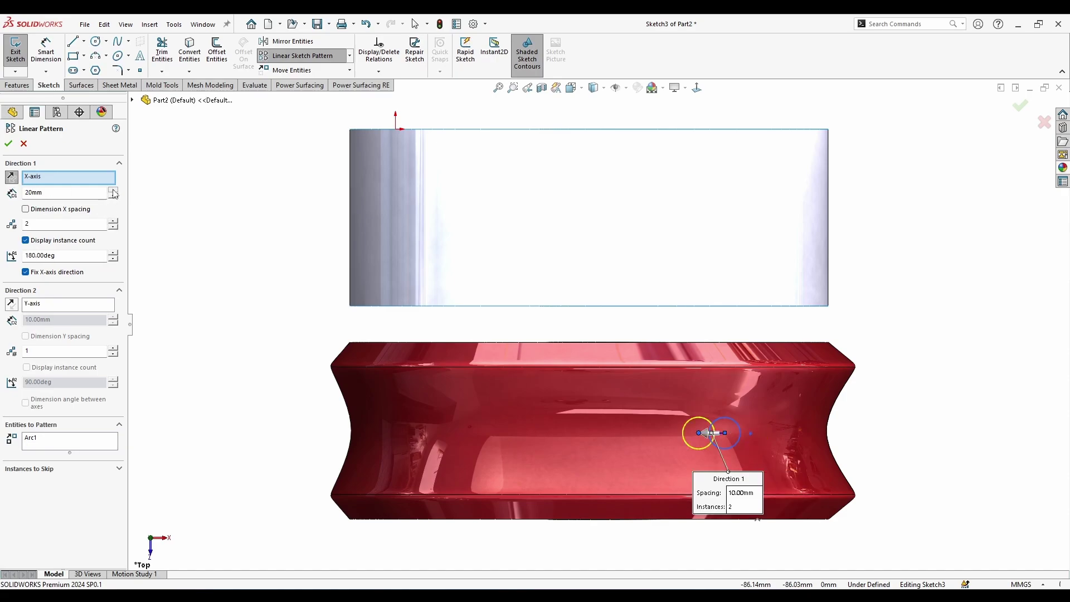
click(112, 190)
click(113, 190)
click(113, 190)
click(113, 222)
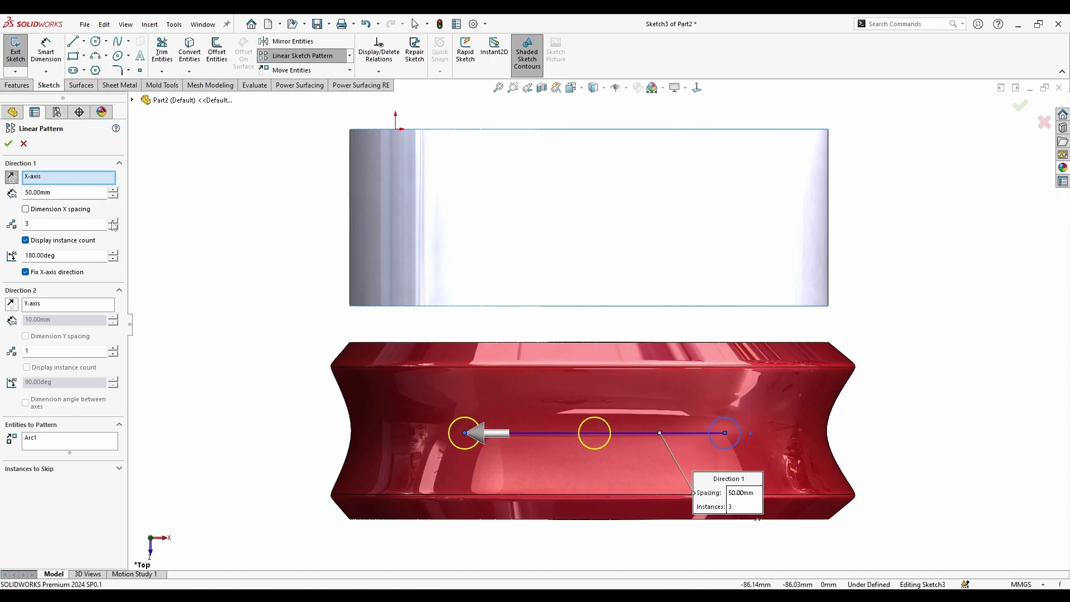
click(9, 143)
Cut the three circles through the red band with an Extruded Cut set to Through All - Both
click(17, 85)
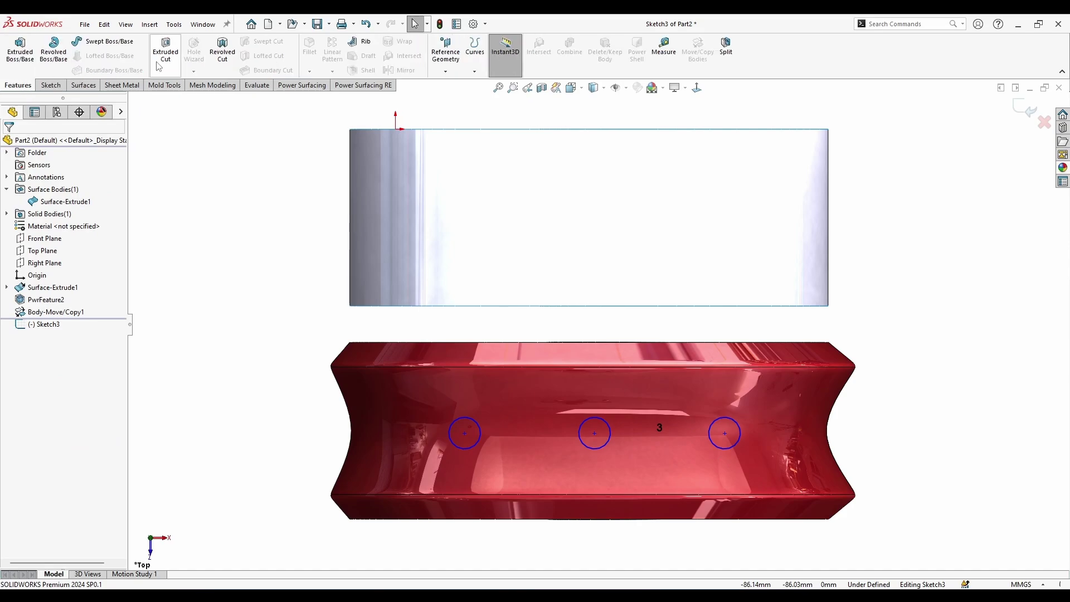
click(165, 50)
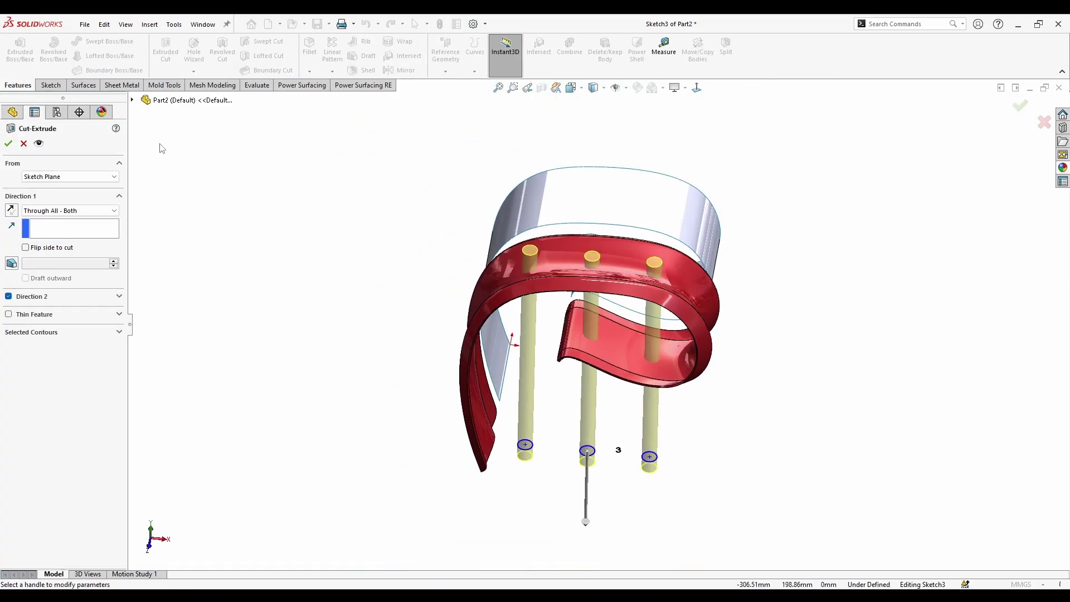
click(8, 143)
middle_drag(297, 267, 644, 372)
scroll(590, 291, down, 4)
scroll(643, 372, up, 2)
middle_drag(376, 256, 363, 217)
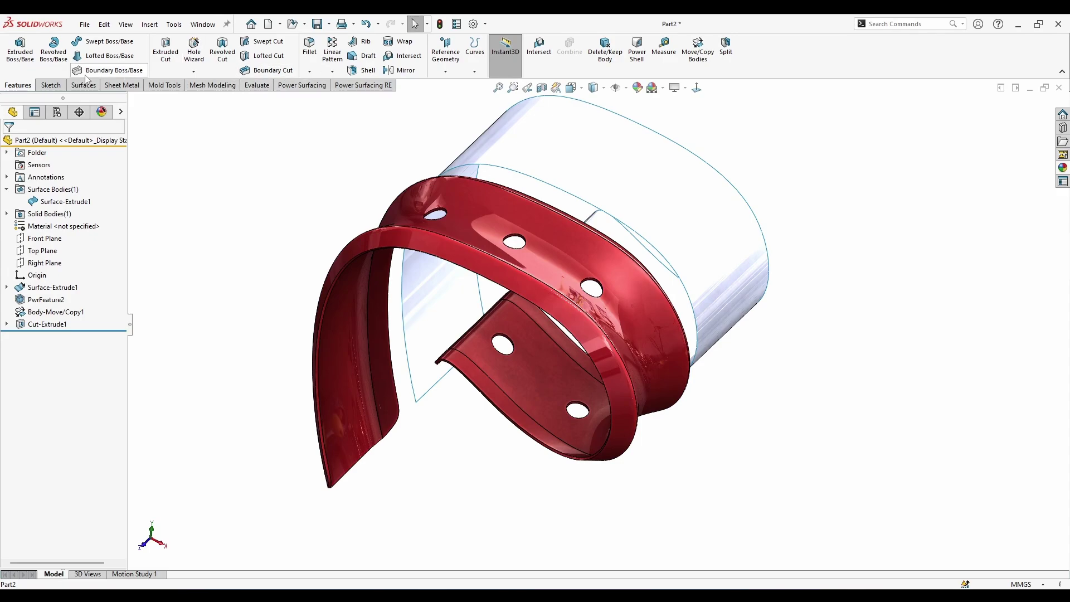
click(311, 87)
click(21, 71)
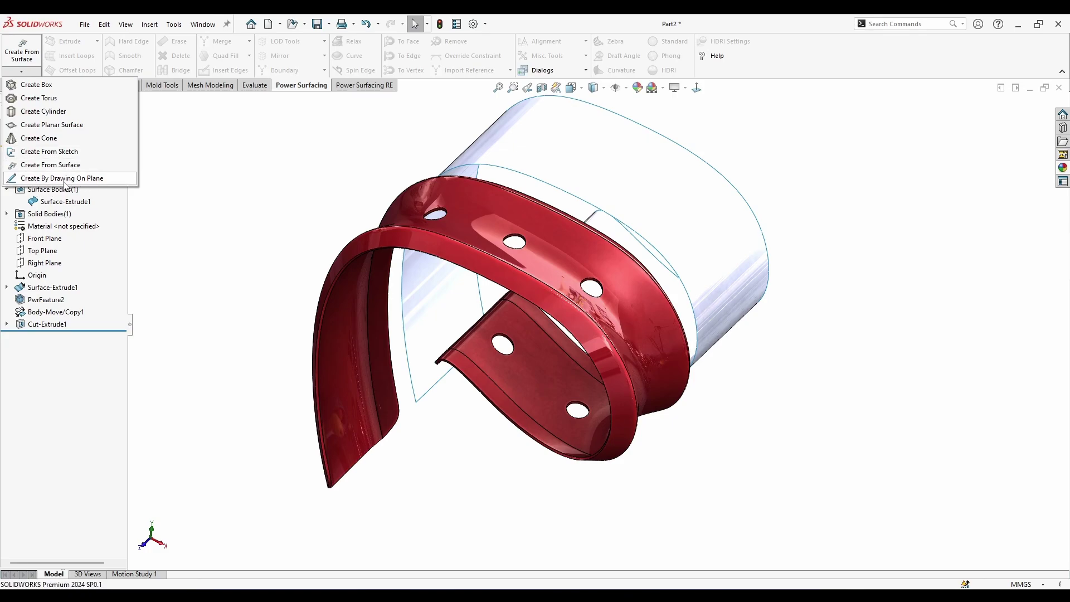
click(255, 195)
scroll(267, 205, up, 1)
mouse_move(334, 254)
middle_down()
mouse_move(344, 263)
mouse_move(317, 201)
mouse_move(323, 248)
middle_up()
scroll(539, 189, down, 1)
middle_drag(539, 192, 653, 186)
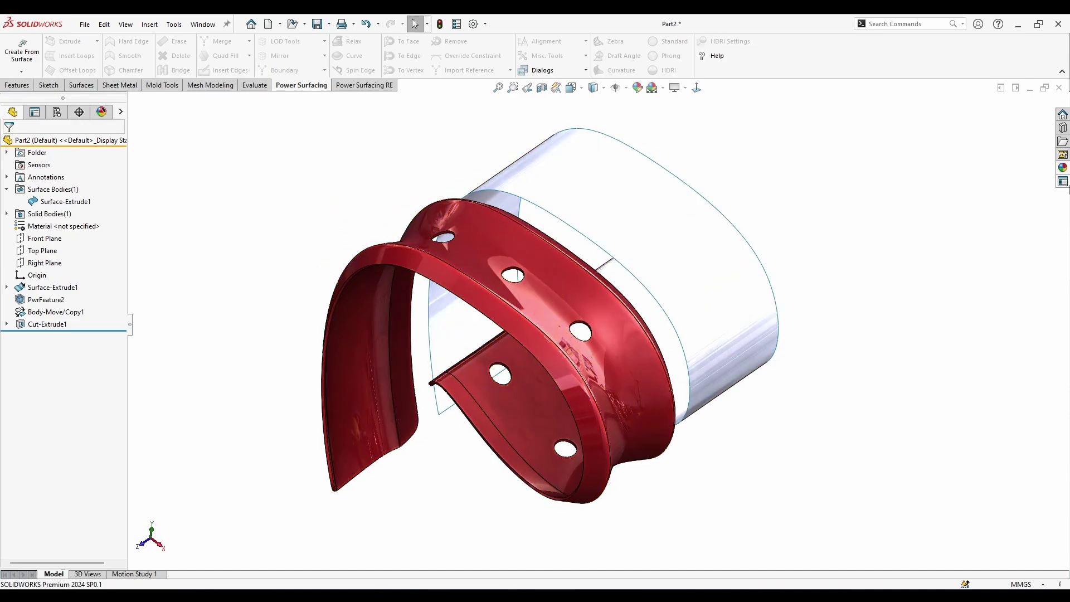
Apply a dark reflective appearance to the original extruded surface body
click(1062, 173)
drag(1006, 447, 619, 251)
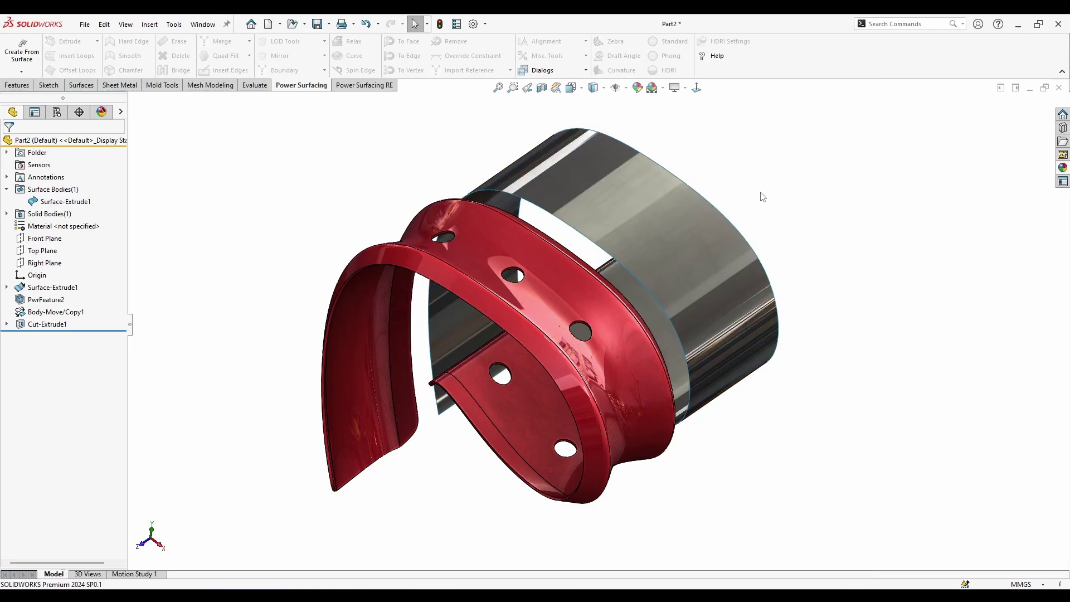
middle_drag(759, 195, 996, 148)
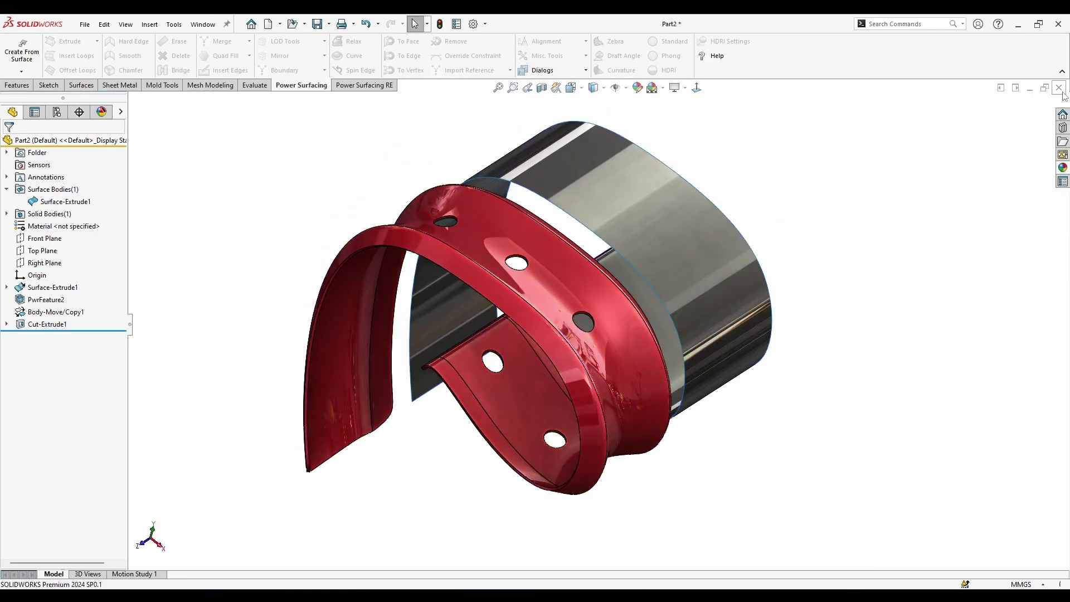
Delete the Surface-Extrude1, PwrFeature2, Body-Move/Copy1 and Cut-Extrude1 features together and dismiss the rebuild error report
click(51, 288)
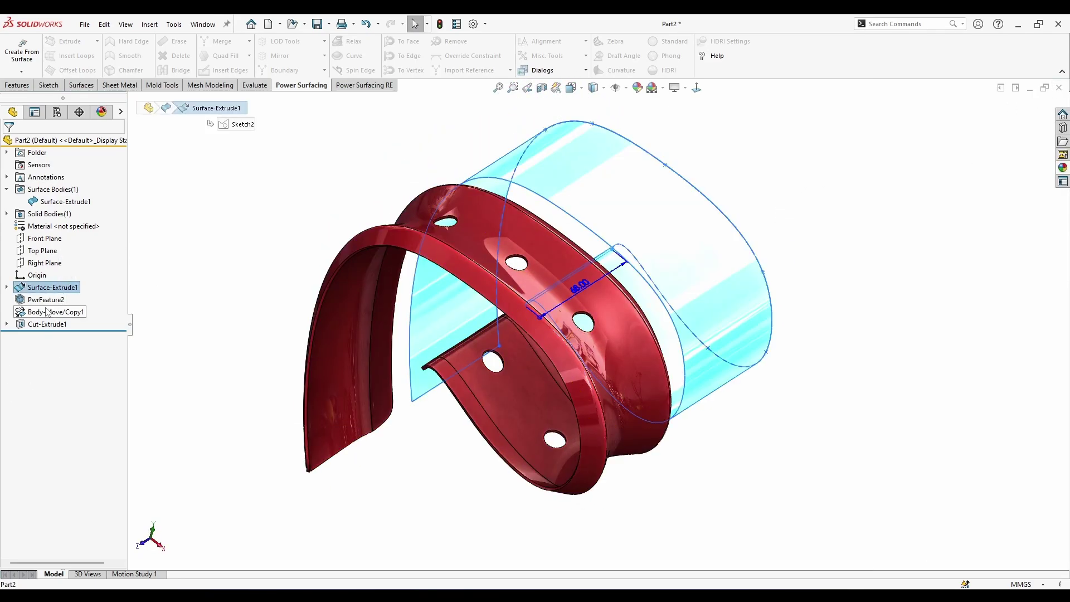
ctrl+click(47, 300)
ctrl+click(45, 312)
ctrl+click(43, 324)
middle_drag(291, 384, 282, 365)
scroll(304, 289, down, 1)
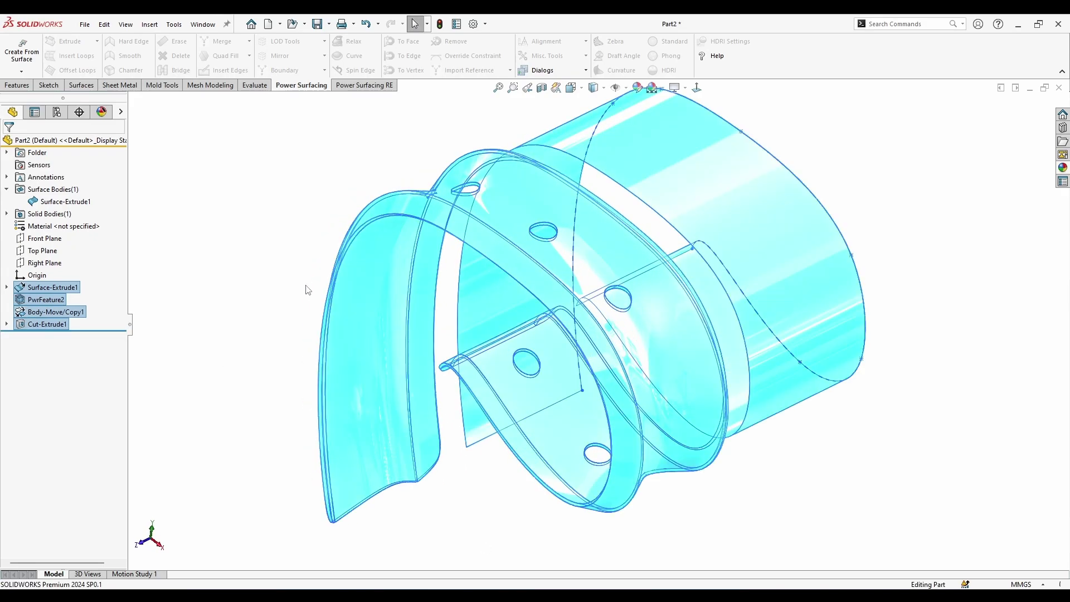
right_click(55, 307)
click(136, 341)
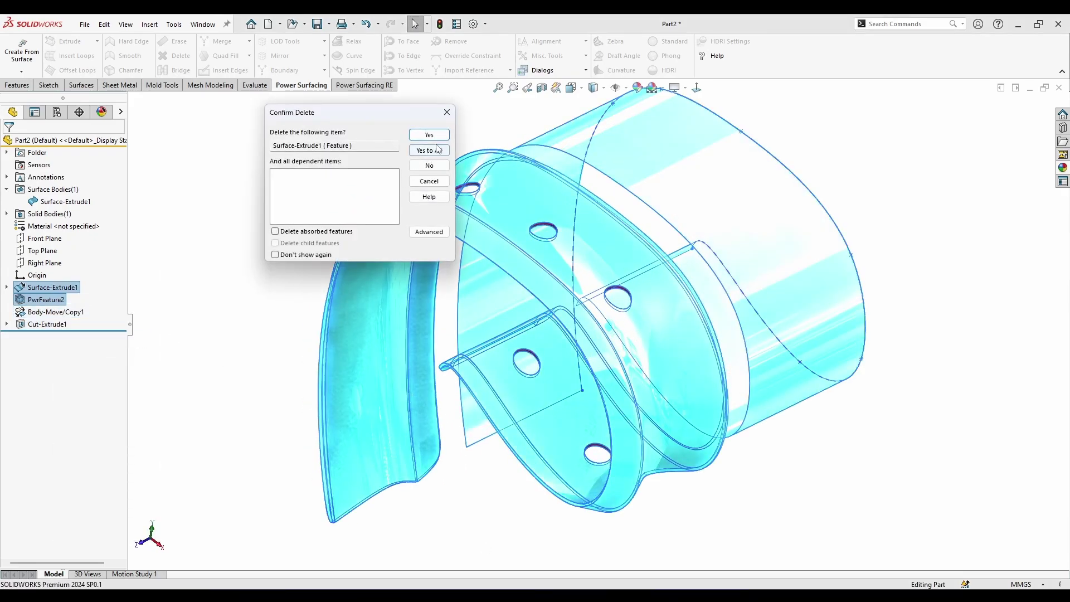
click(429, 148)
click(561, 311)
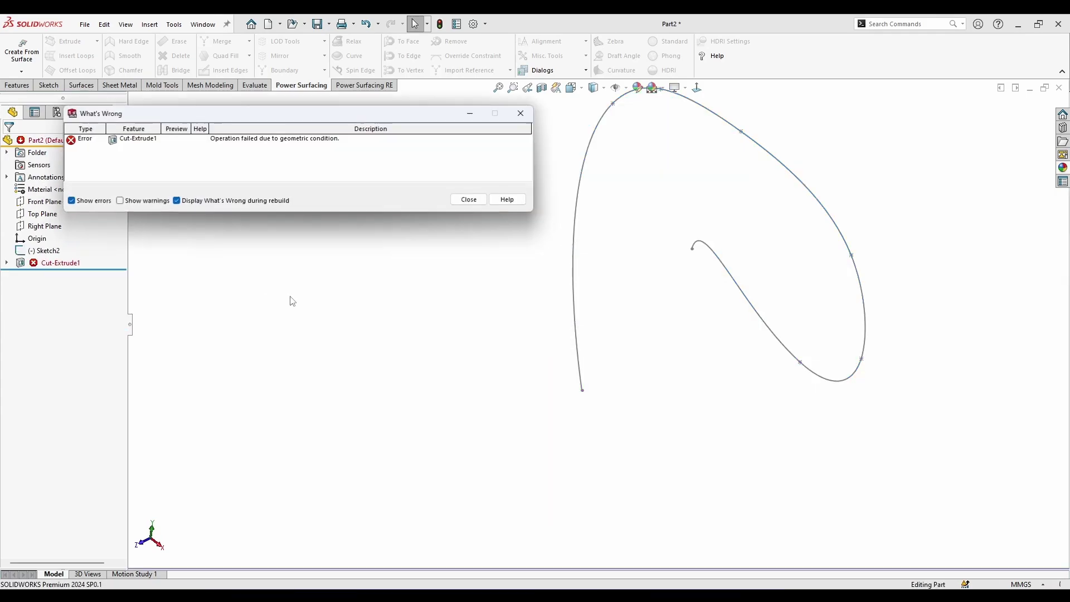
click(470, 199)
Delete the remaining Cut-Extrude1 feature and Sketch2 to empty the part
click(55, 262)
right_click(35, 259)
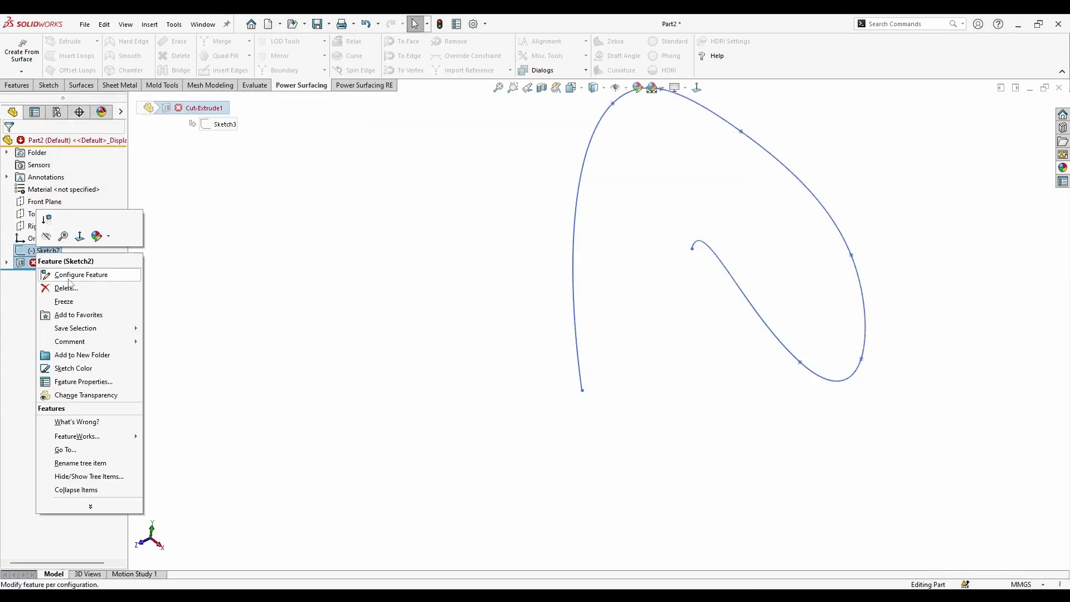
click(59, 287)
click(423, 151)
Start Create By Drawing On Plane with the Top Plane as creation plane, viewed from the top
click(21, 72)
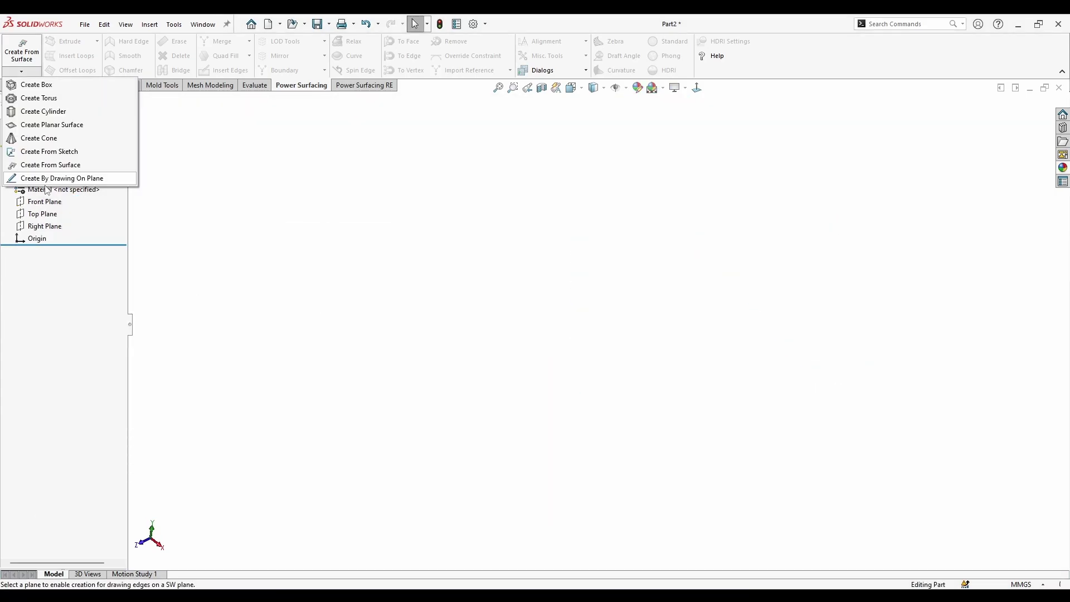
click(92, 182)
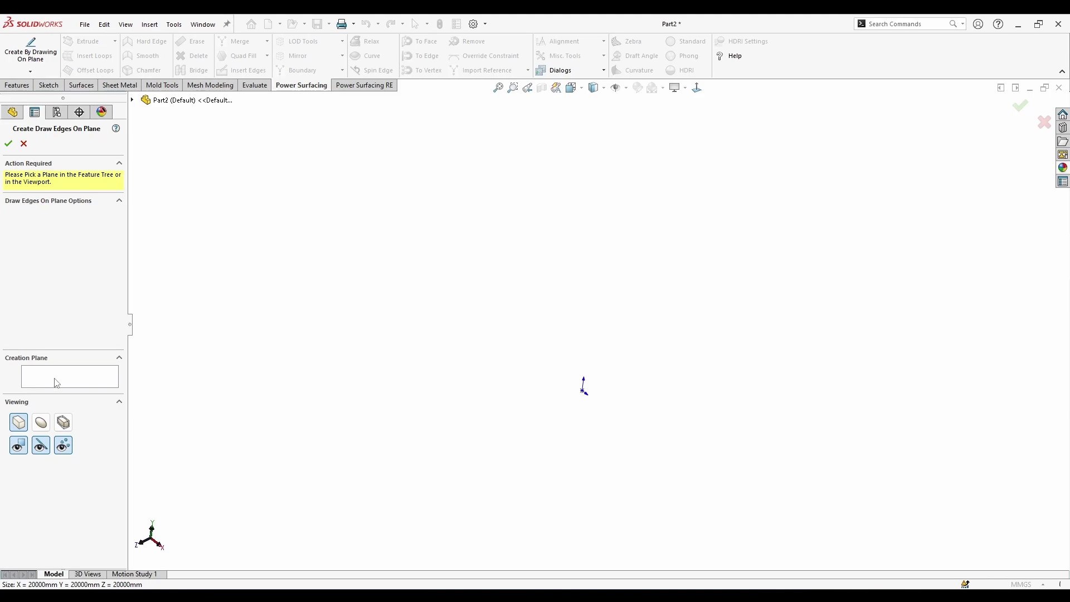
click(68, 382)
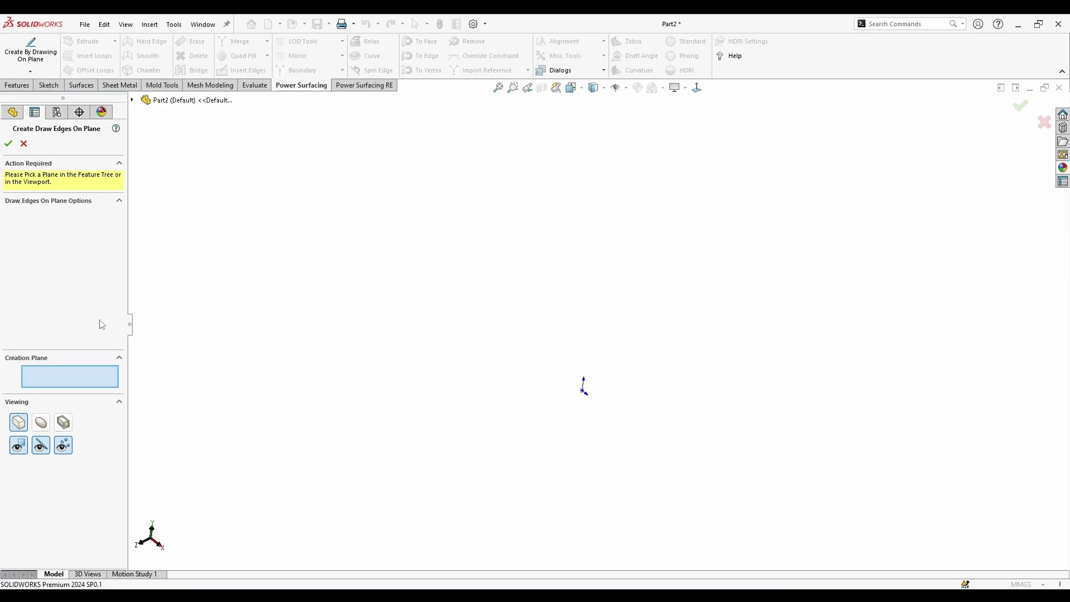
click(133, 100)
click(178, 174)
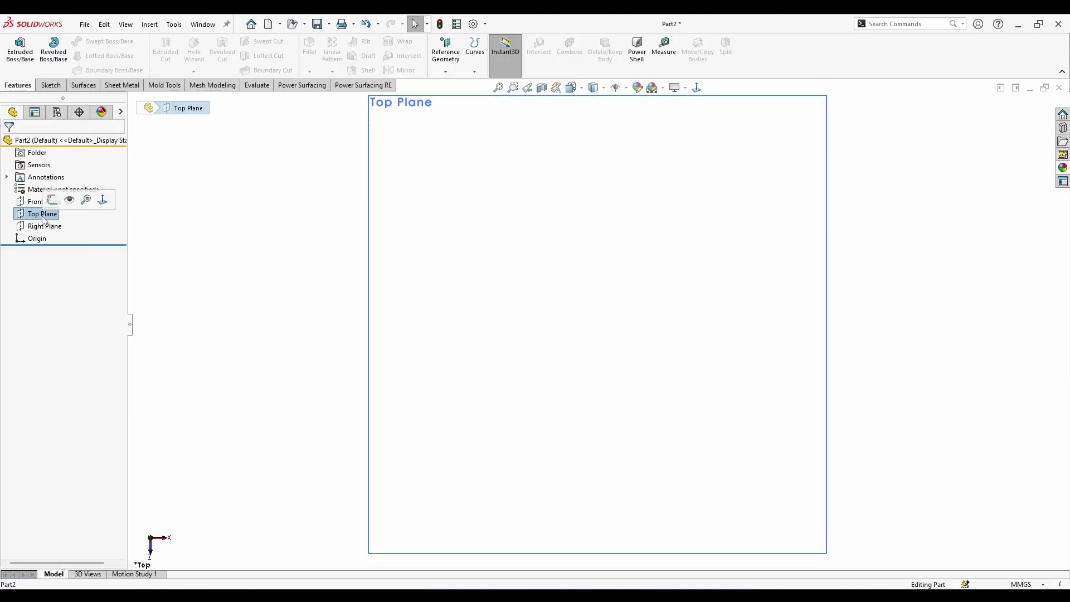
click(304, 86)
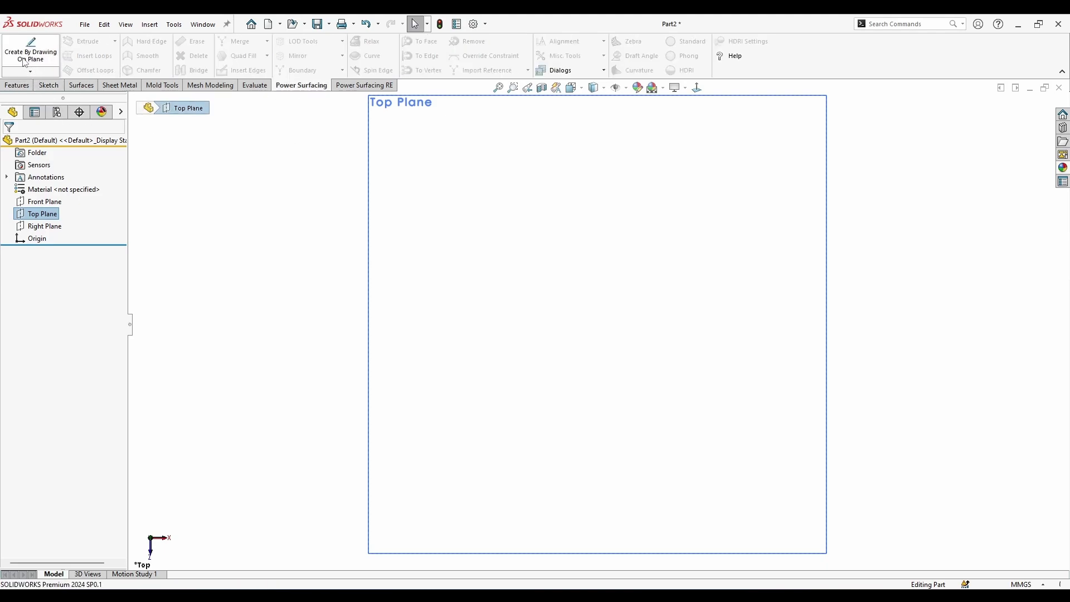
click(39, 59)
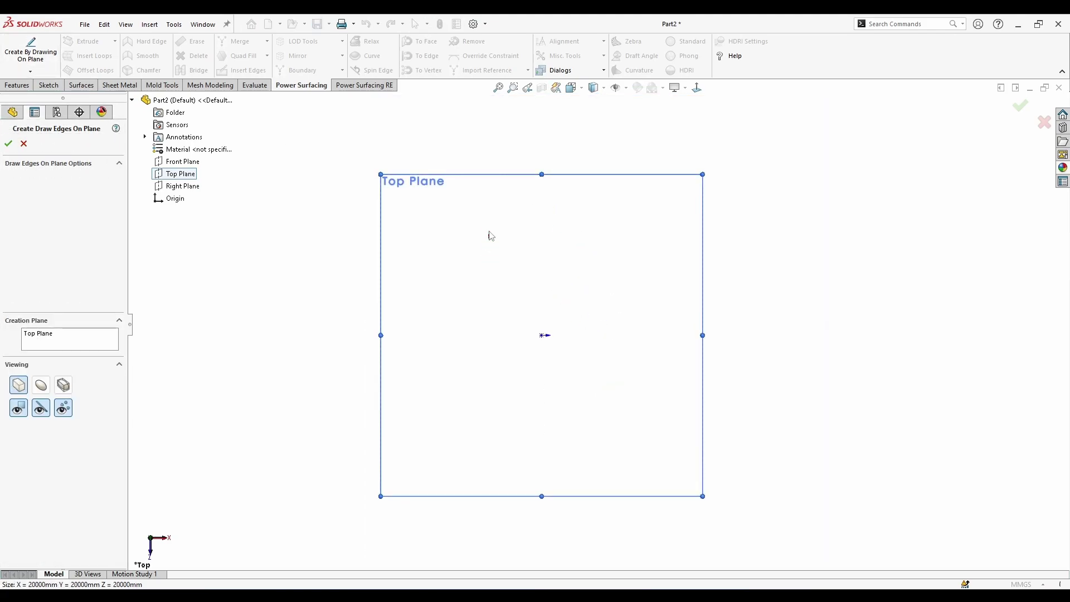
Draw a four-sided face about 5872 by 4650 mm on the Top Plane and four larger connected faces extending from its lower-right corner
click(477, 213)
mouse_move(476, 278)
mouse_down()
mouse_move(529, 286)
mouse_move(561, 221)
mouse_move(600, 230)
mouse_up()
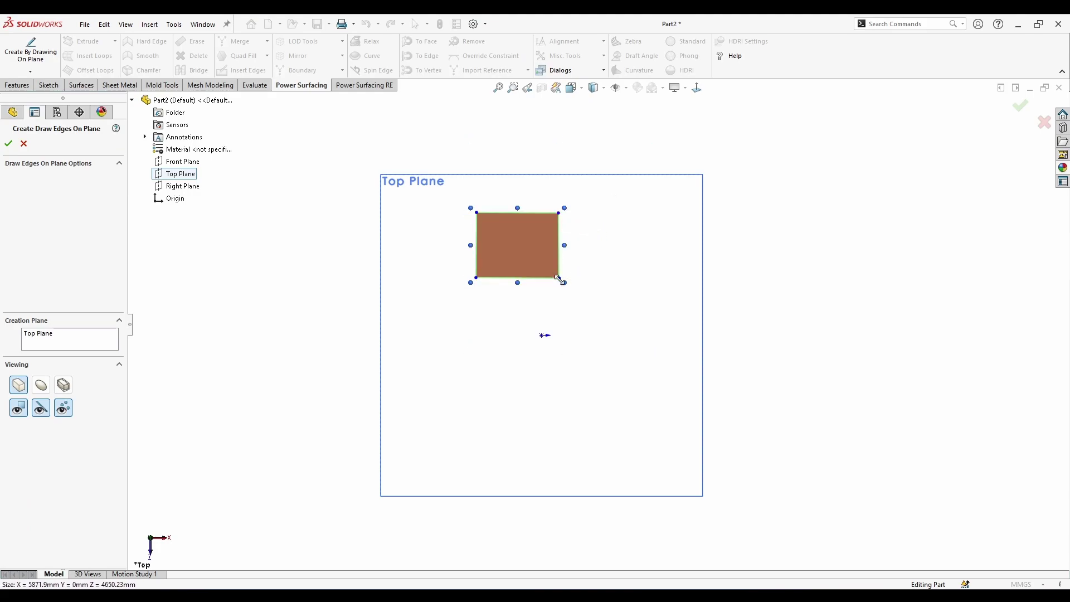
mouse_move(587, 349)
mouse_down()
mouse_move(583, 411)
mouse_move(851, 437)
mouse_move(873, 319)
mouse_move(927, 231)
mouse_move(907, 214)
mouse_up()
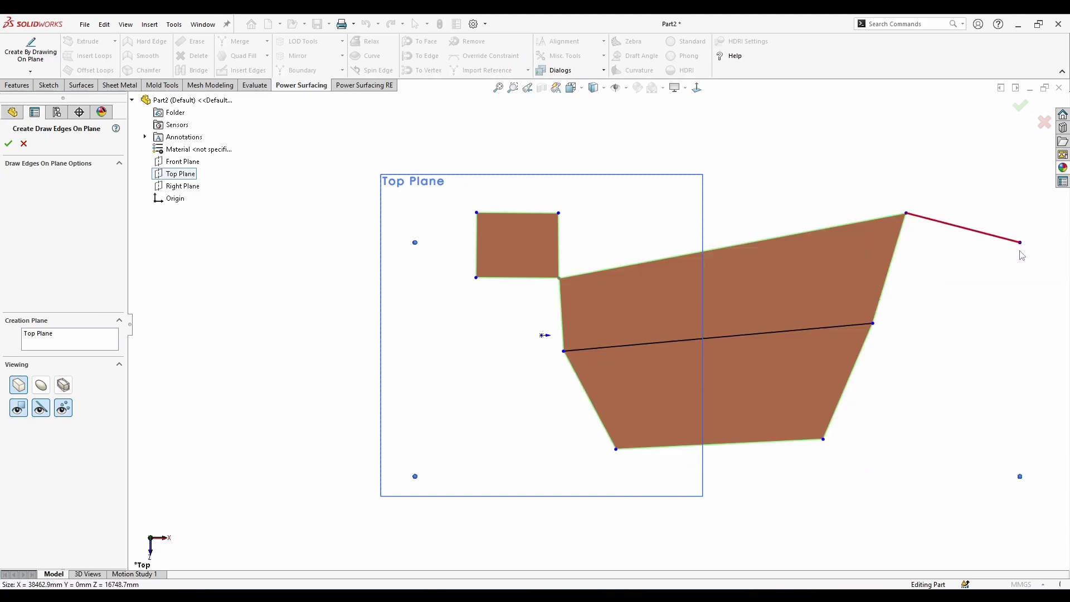
click(1011, 342)
click(978, 492)
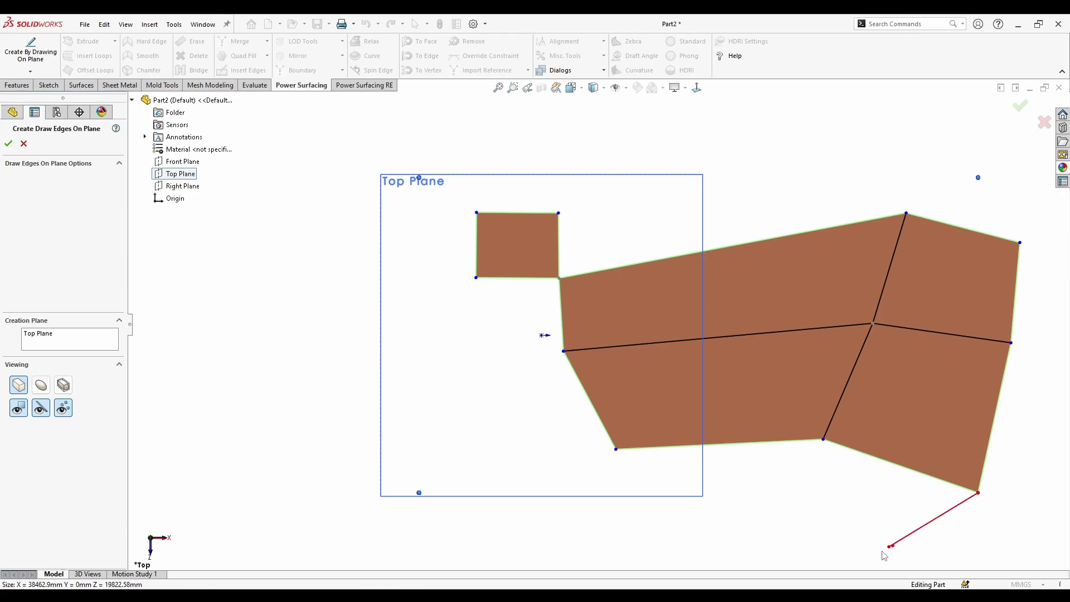
Draw an outline from the lower-right corner around to the small face, connect its corners into four more faces, and end drawing
scroll(717, 521, up, 1)
mouse_move(701, 520)
mouse_down()
mouse_move(626, 532)
mouse_move(602, 524)
mouse_move(579, 471)
mouse_up()
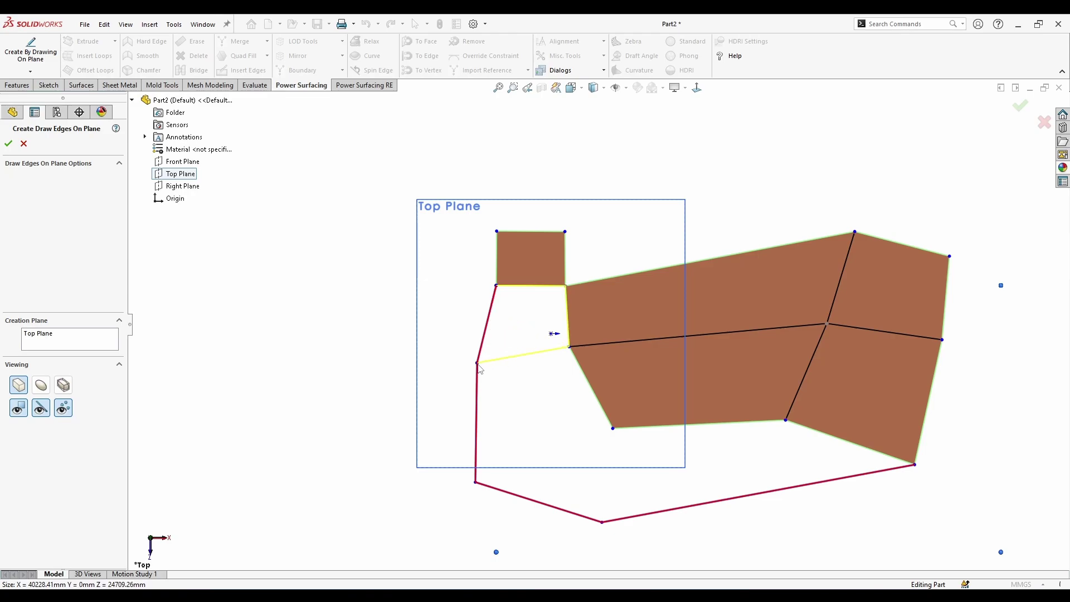
click(569, 349)
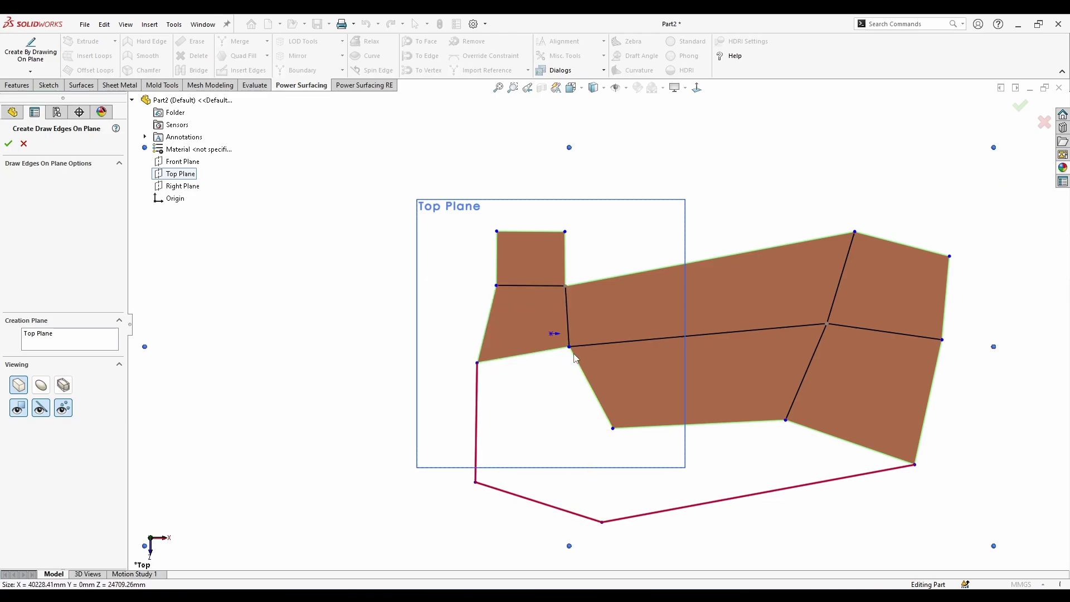
click(613, 429)
drag(482, 489, 479, 488)
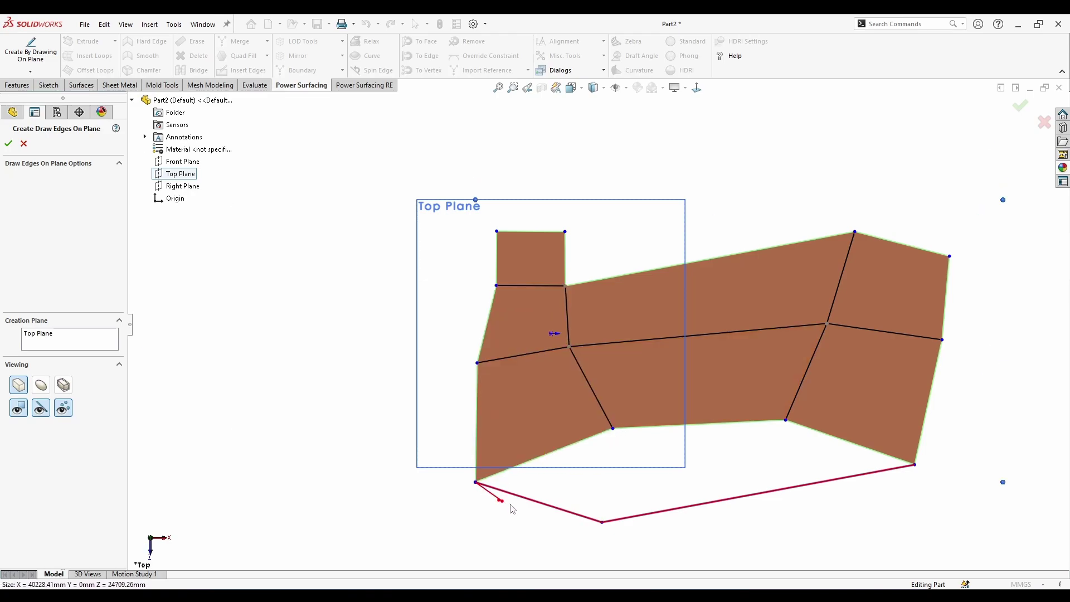
click(614, 430)
key(Escape)
scroll(808, 374, up, 1)
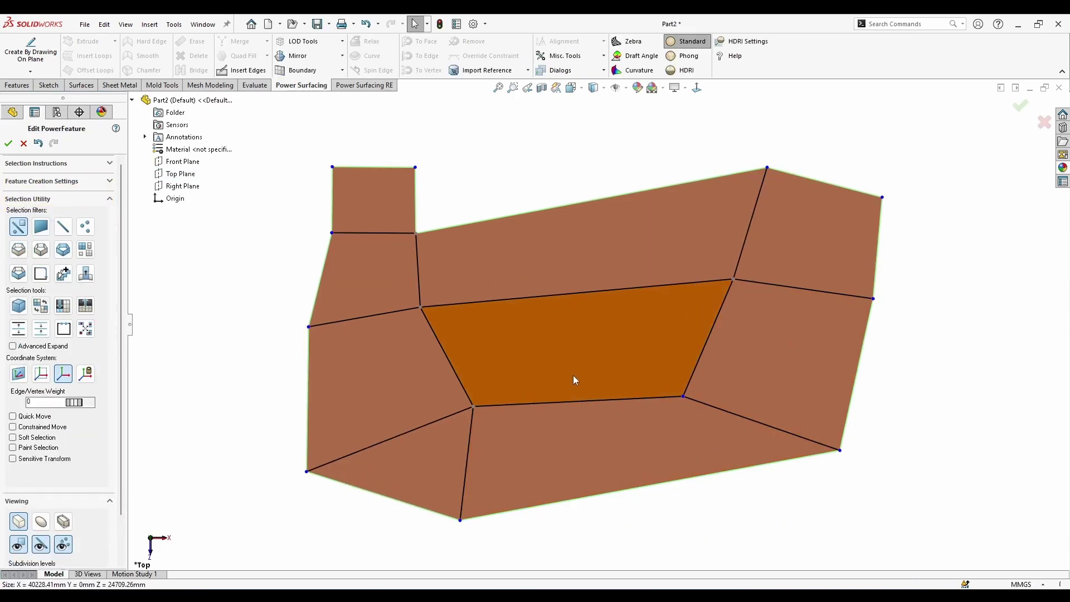
Delete the two large middle faces between the left and right columns to leave a U-shaped mesh
click(564, 278)
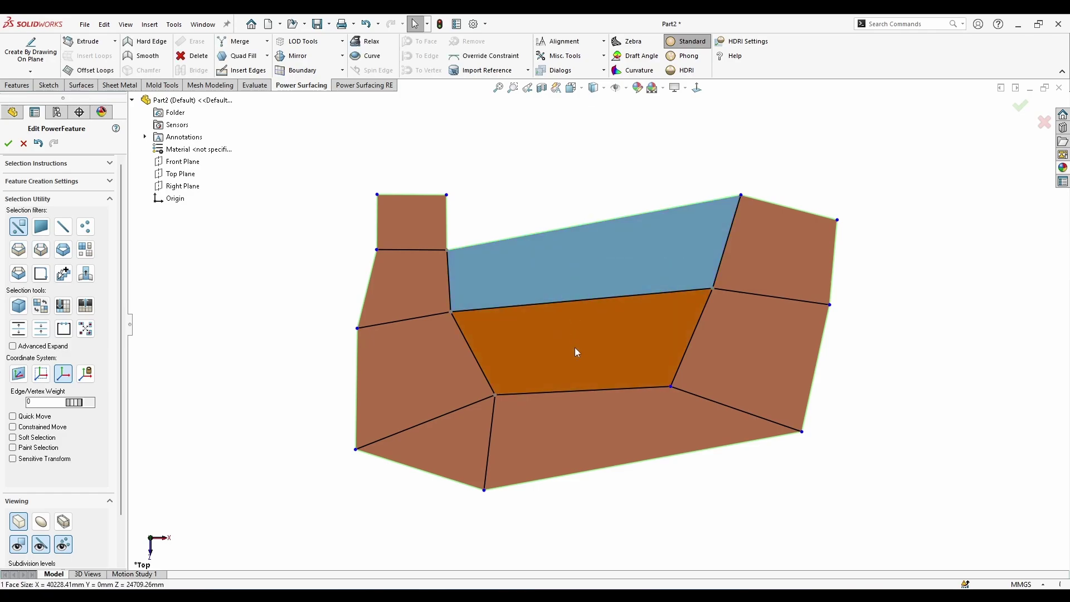
ctrl+click(575, 349)
click(698, 359)
scroll(555, 369, up, 2)
scroll(553, 370, down, 2)
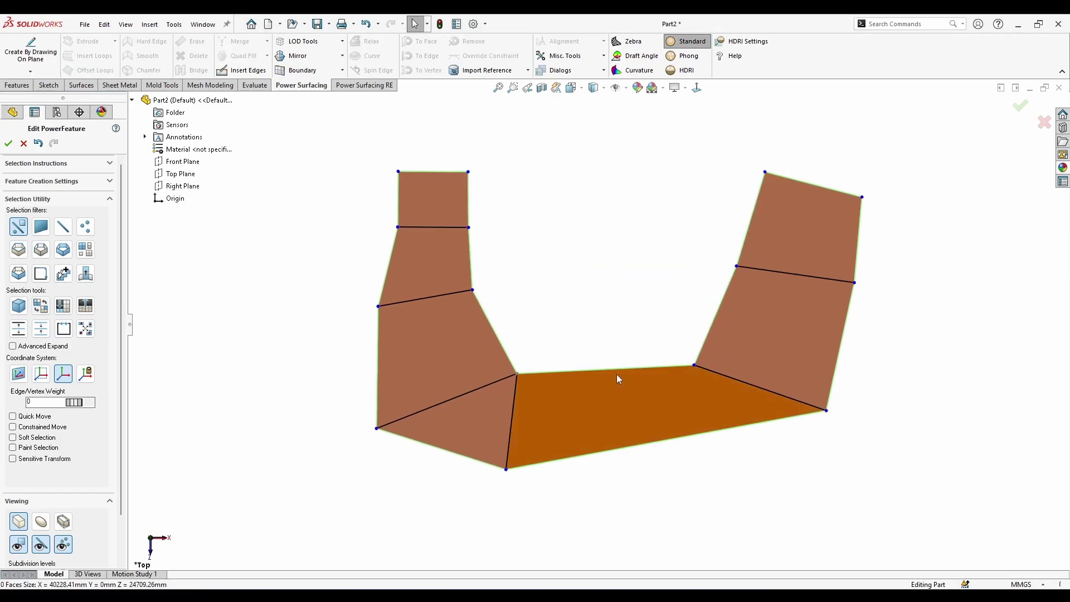
Insert a cross edge through the lower middle face and erase the diagonal edge at the lower-left corner
alt+click(590, 370)
click(586, 332)
click(518, 422)
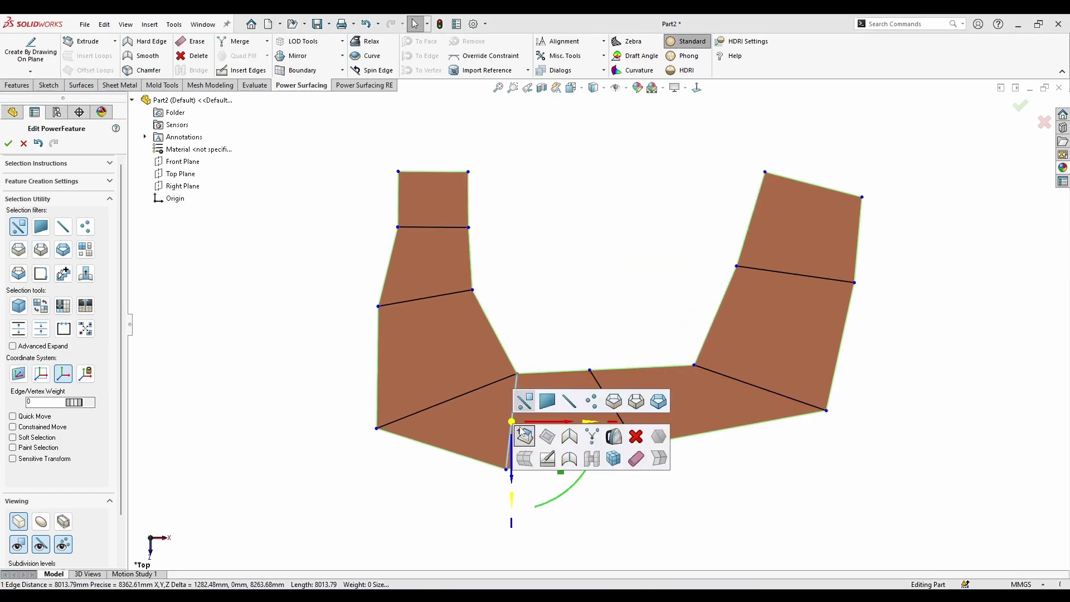
click(471, 395)
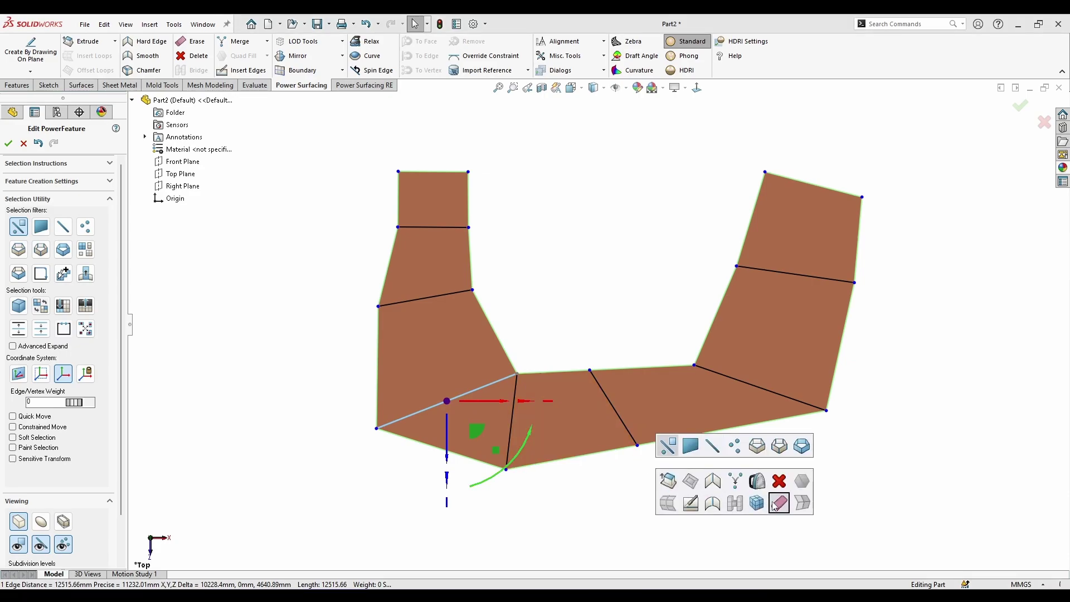
click(777, 503)
Move the left arm's lower cross edge inward and down to smooth the arm's curve
click(434, 297)
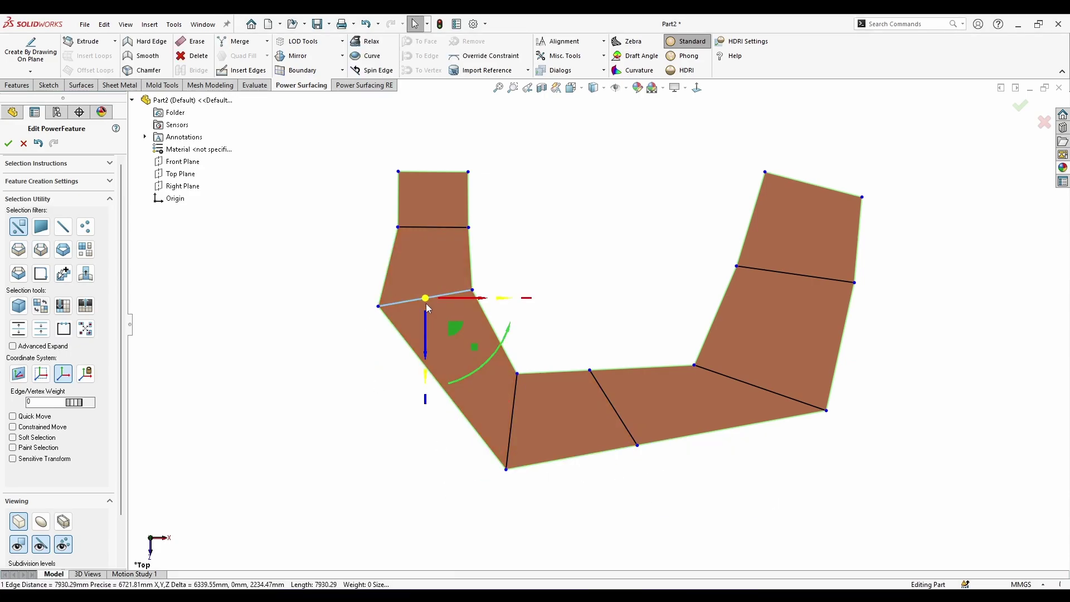
drag(425, 299, 476, 336)
click(631, 280)
Select the two inner edges at the base of the U and shift them slightly sideways
scroll(641, 290, up, 2)
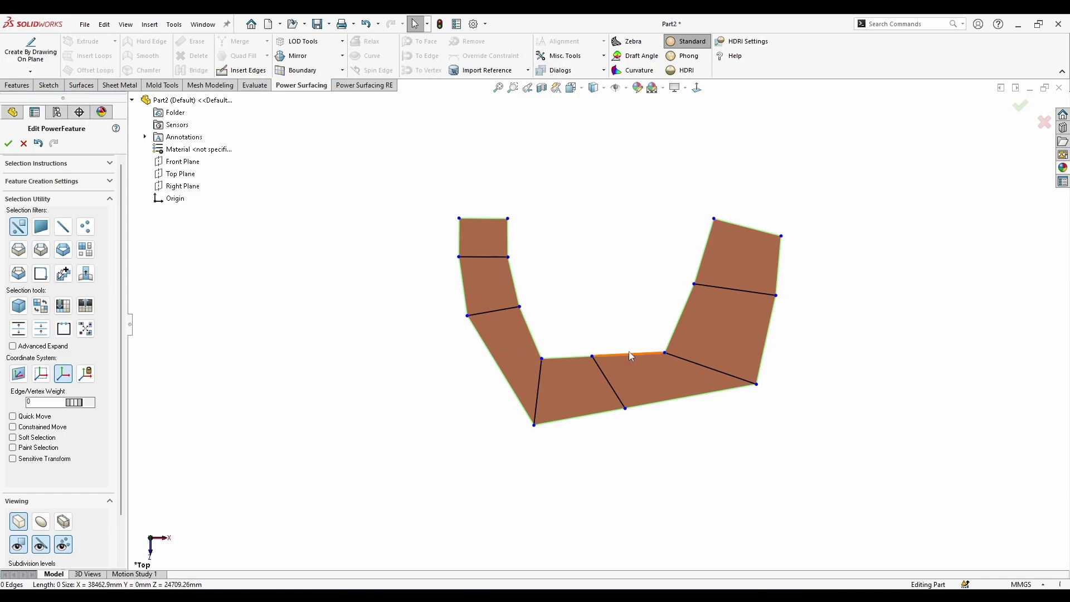
click(628, 354)
ctrl+click(561, 357)
drag(626, 387, 630, 387)
key(Escape)
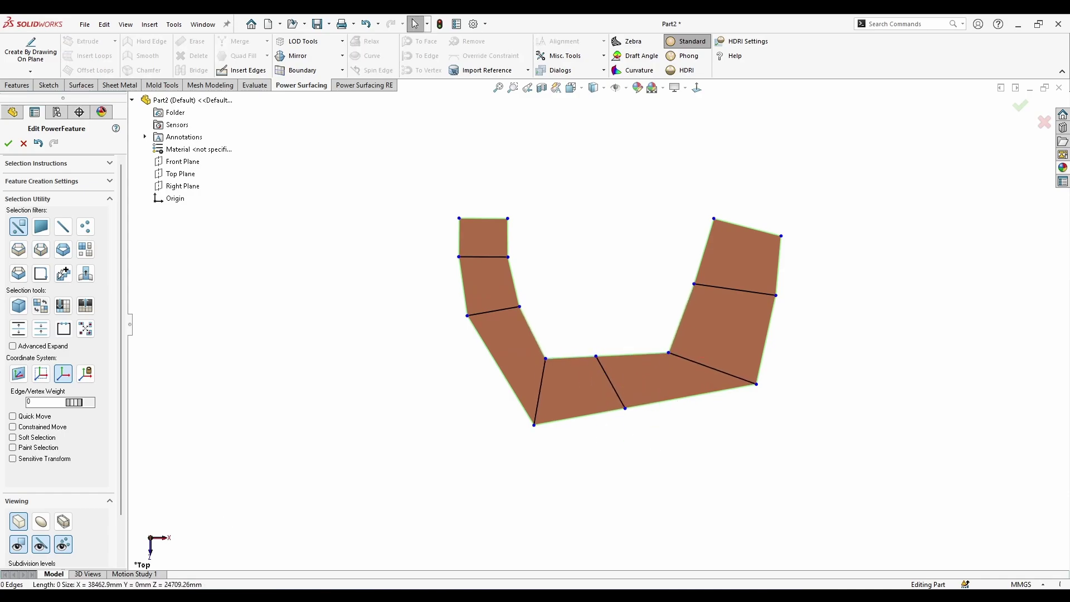
Show the smooth subdivided surface and raise the two inner base edges about 8573 mm above the Top Plane
click(42, 523)
click(632, 351)
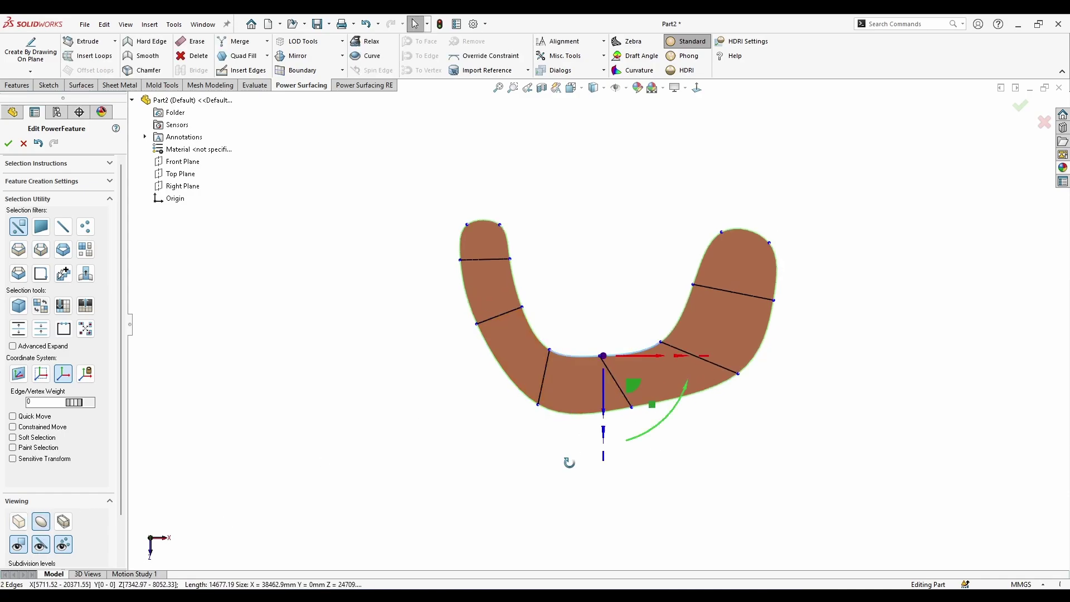
middle_drag(568, 458, 608, 340)
drag(632, 334, 663, 275)
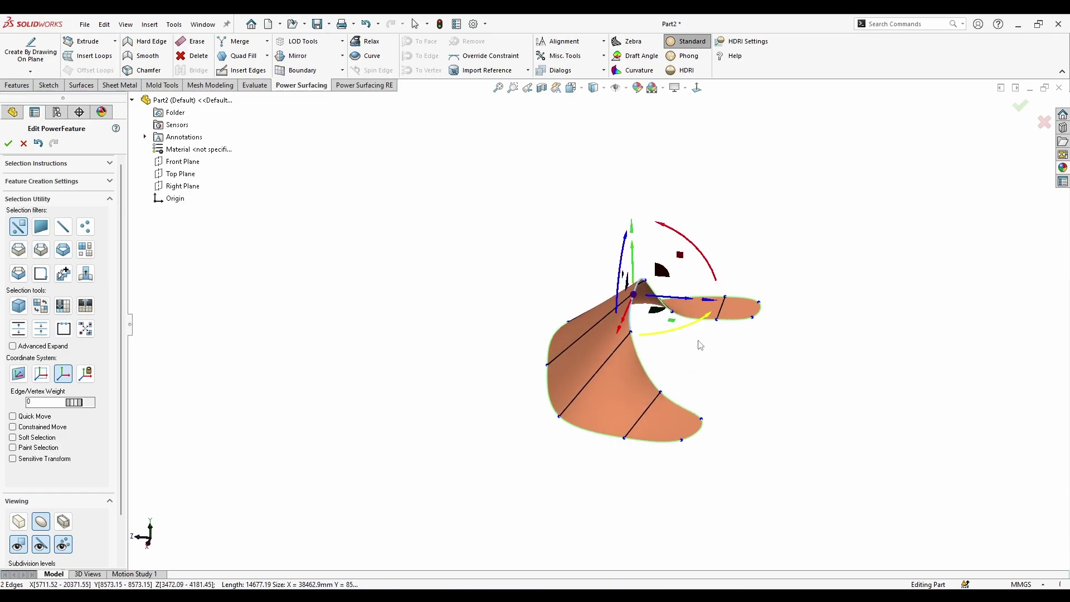
click(700, 345)
Insert two lengthwise edge loops, one along the middle of the surface and one close to its outer edge
middle_drag(700, 368, 558, 399)
scroll(578, 340, down, 4)
click(663, 312)
key(i)
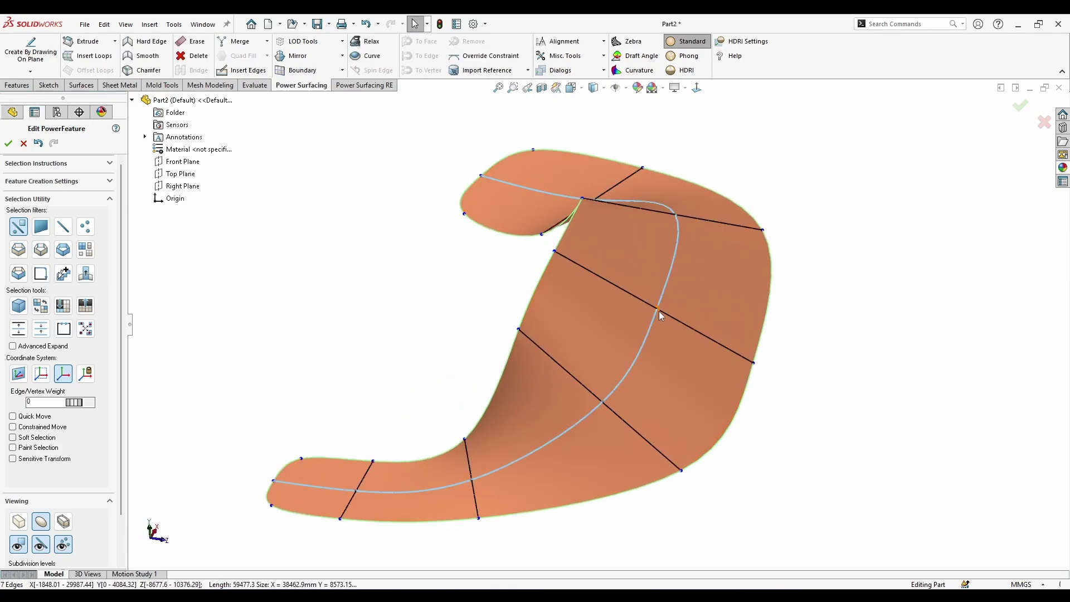
key(Escape)
click(718, 354)
right_click(826, 333)
click(781, 374)
click(739, 355)
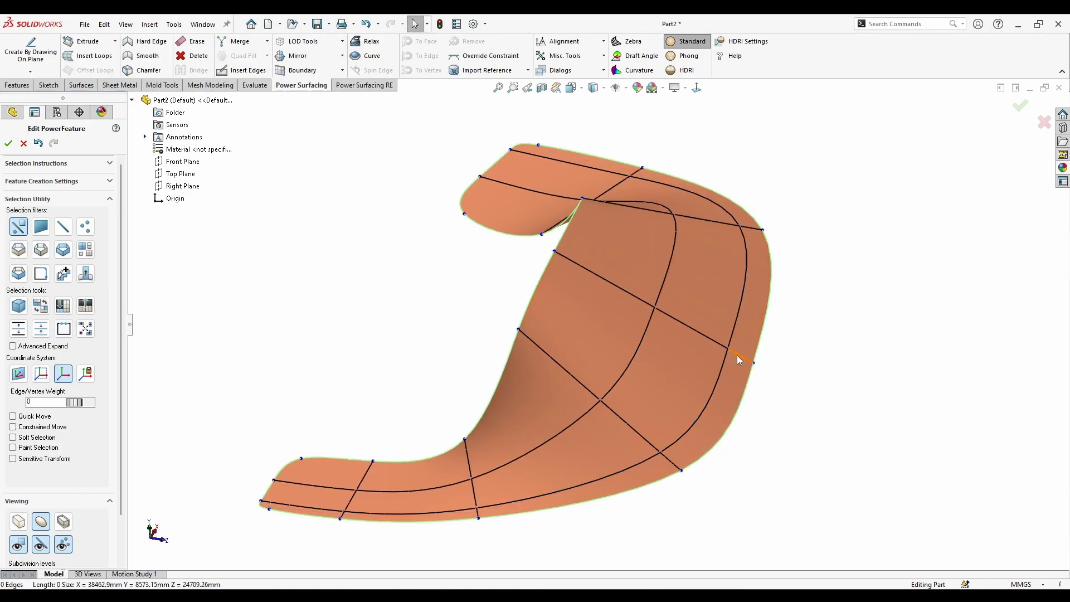
Select the whole edge loop near the outer edge and set its edge weight to 38
right_click(813, 360)
click(835, 344)
click(721, 382)
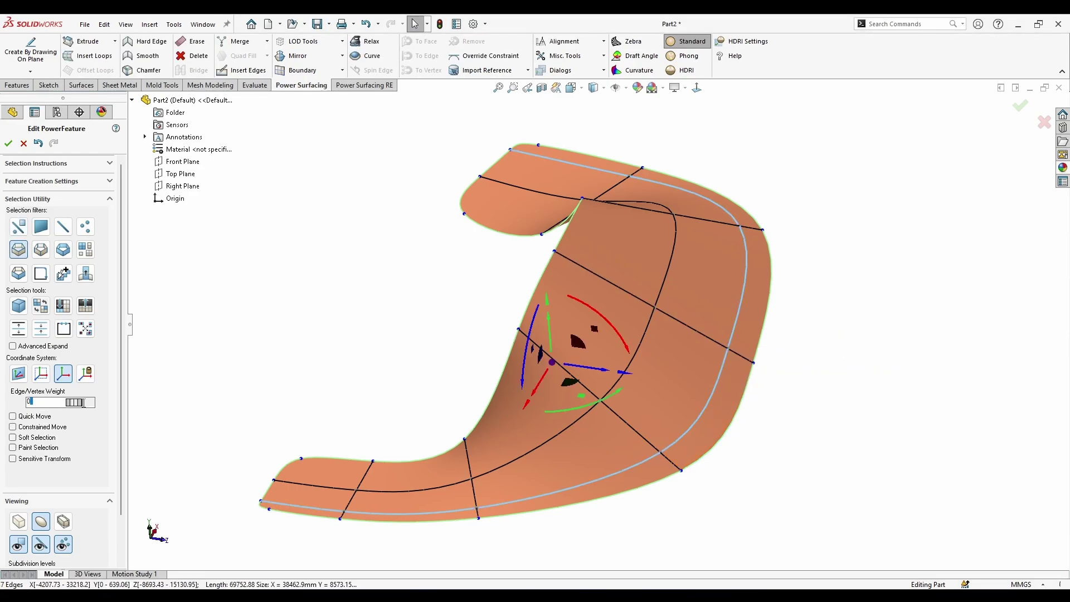
drag(83, 402, 265, 420)
Shift the weighted outer edge loop slightly upward in the YZ plane to form a raised rim
scroll(599, 328, up, 3)
scroll(679, 369, down, 1)
middle_drag(680, 368, 684, 341)
drag(566, 336, 571, 326)
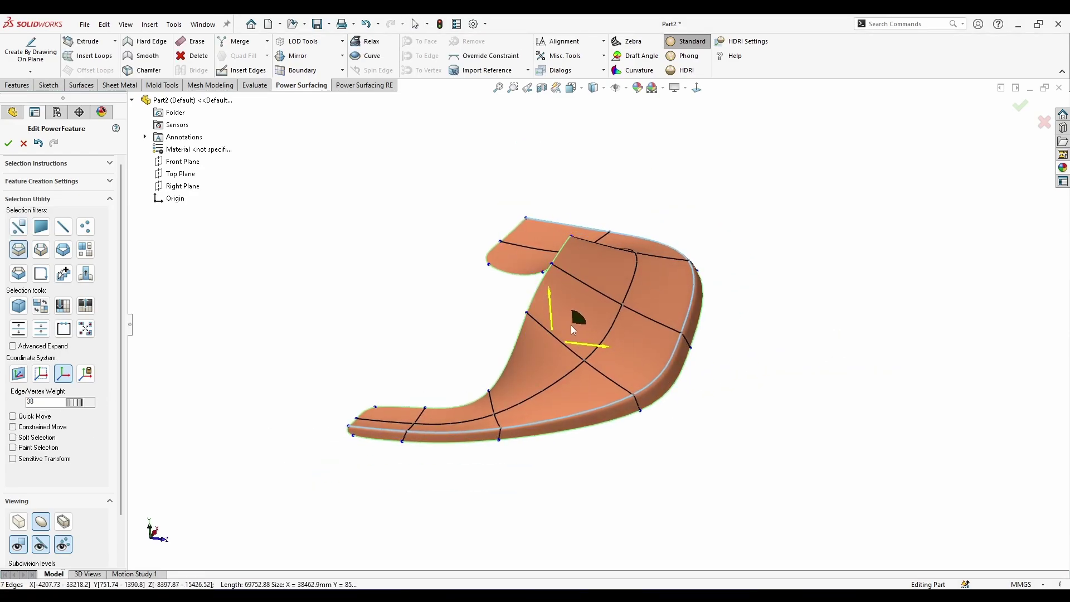
click(764, 275)
middle_drag(764, 275, 767, 360)
scroll(496, 328, down, 2)
click(602, 276)
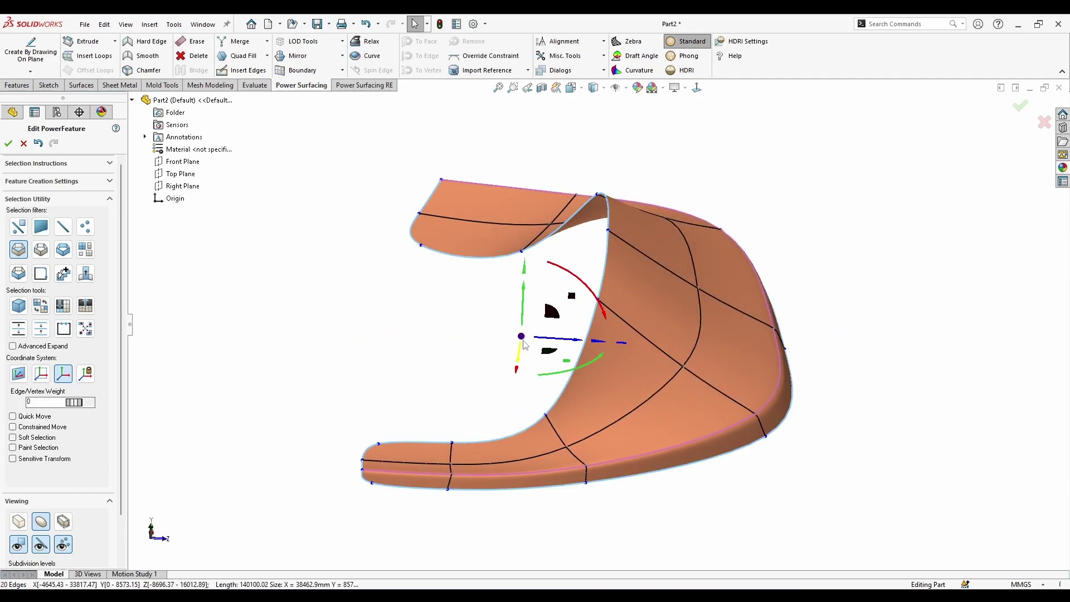
click(308, 261)
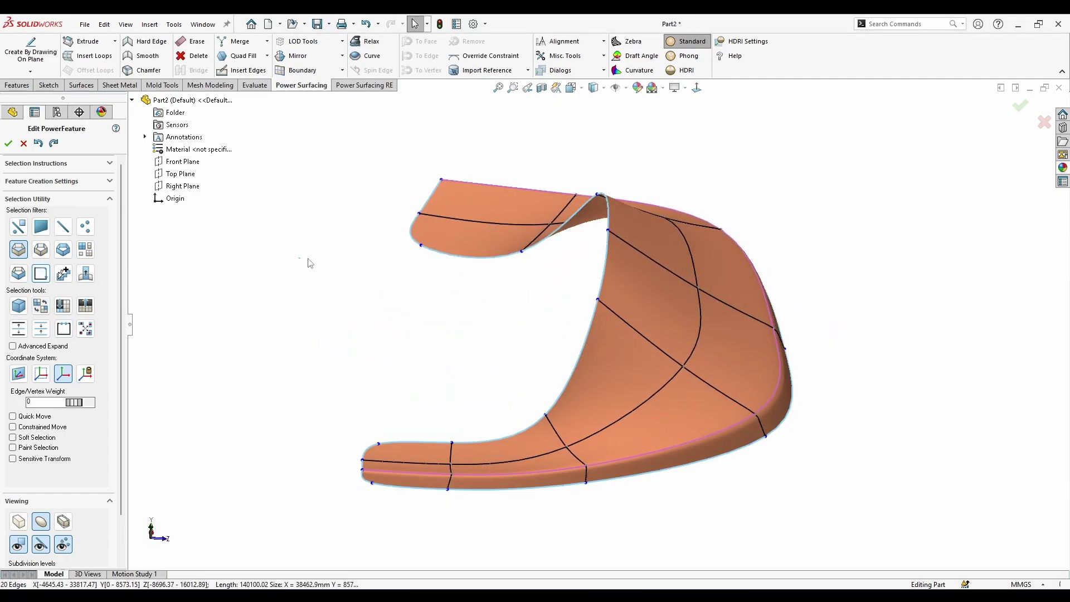
click(608, 262)
click(442, 309)
mouse_move(435, 286)
middle_down()
mouse_move(447, 281)
mouse_move(452, 295)
middle_up()
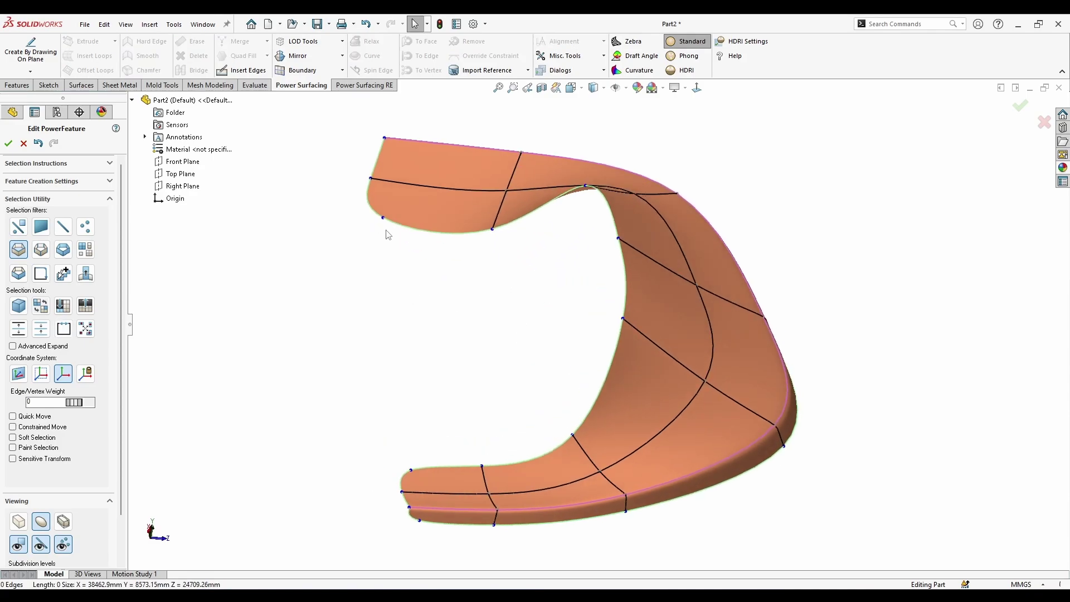
right_click(383, 221)
click(395, 202)
click(383, 217)
right_click(410, 468)
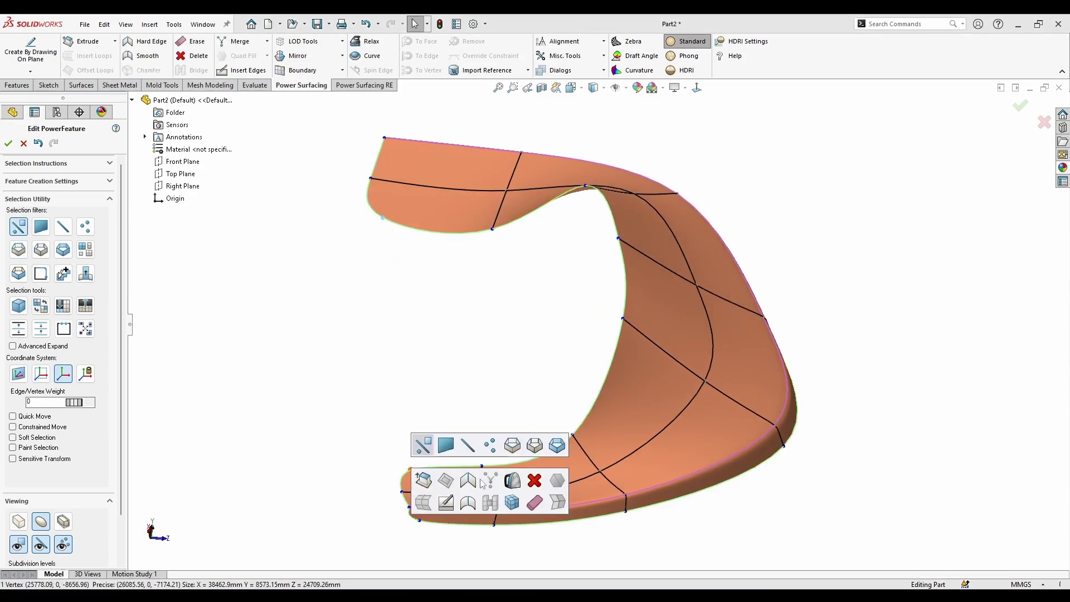
click(445, 448)
right_click(444, 447)
click(431, 458)
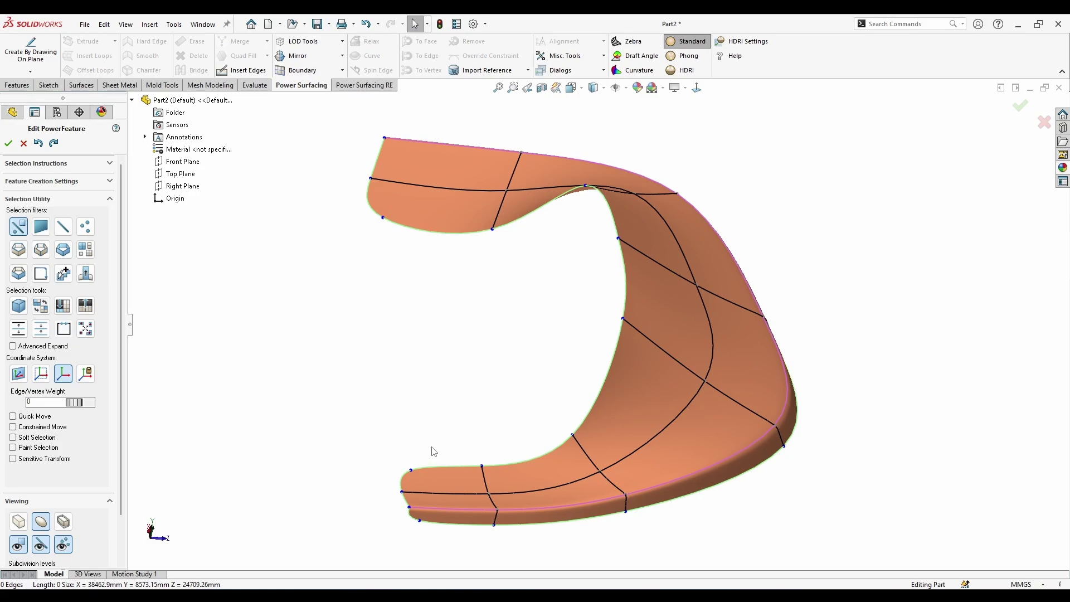
Make the two inner corner vertices at the ends of the U-shaped surface sharp
click(411, 469)
click(383, 217)
right_click(383, 219)
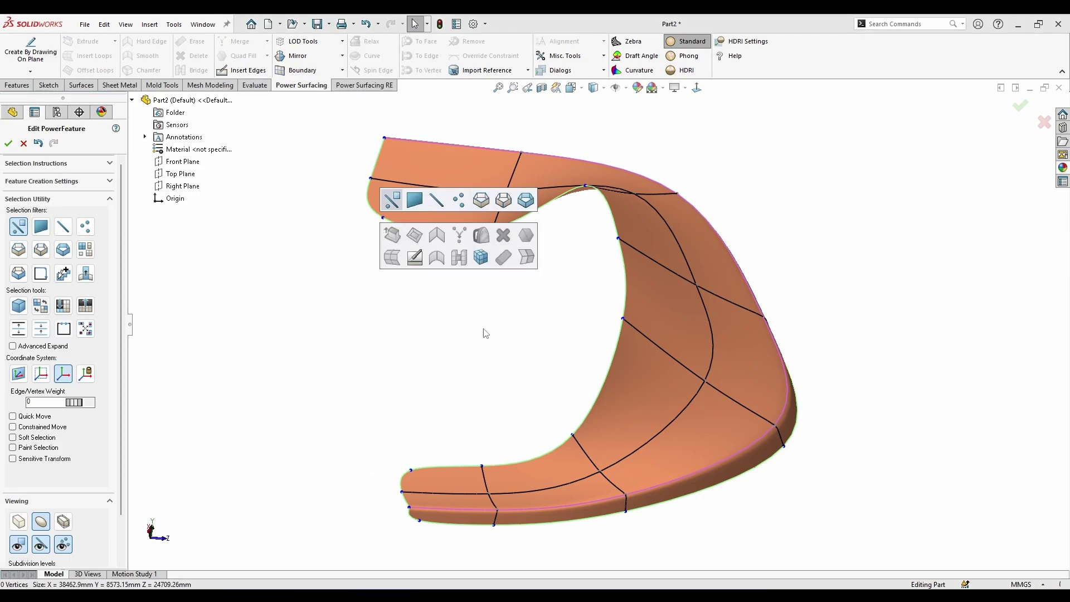
click(459, 238)
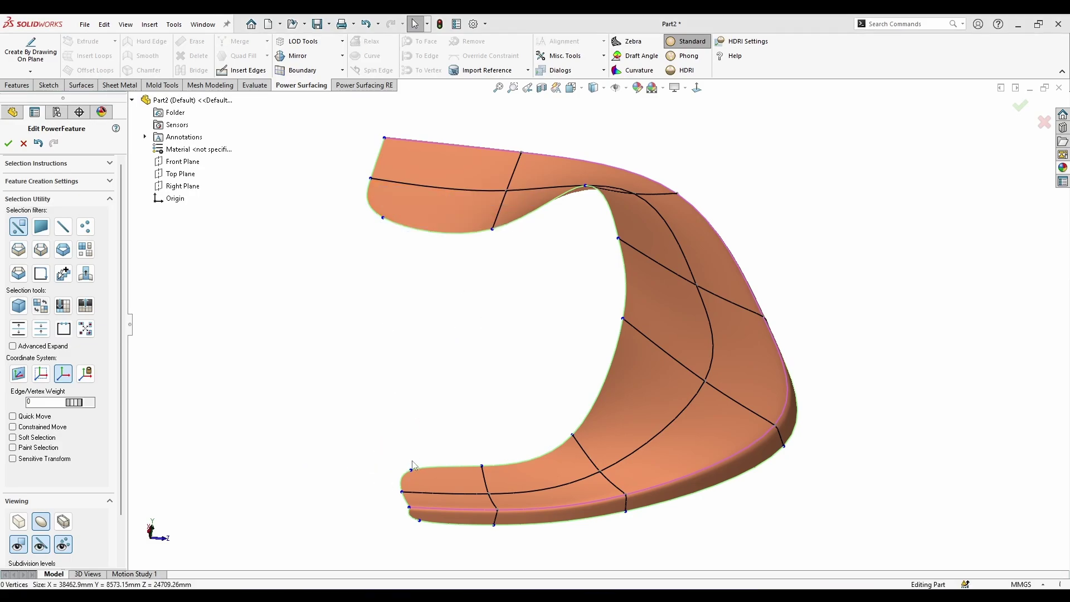
ctrl+click(383, 219)
key(s)
click(552, 265)
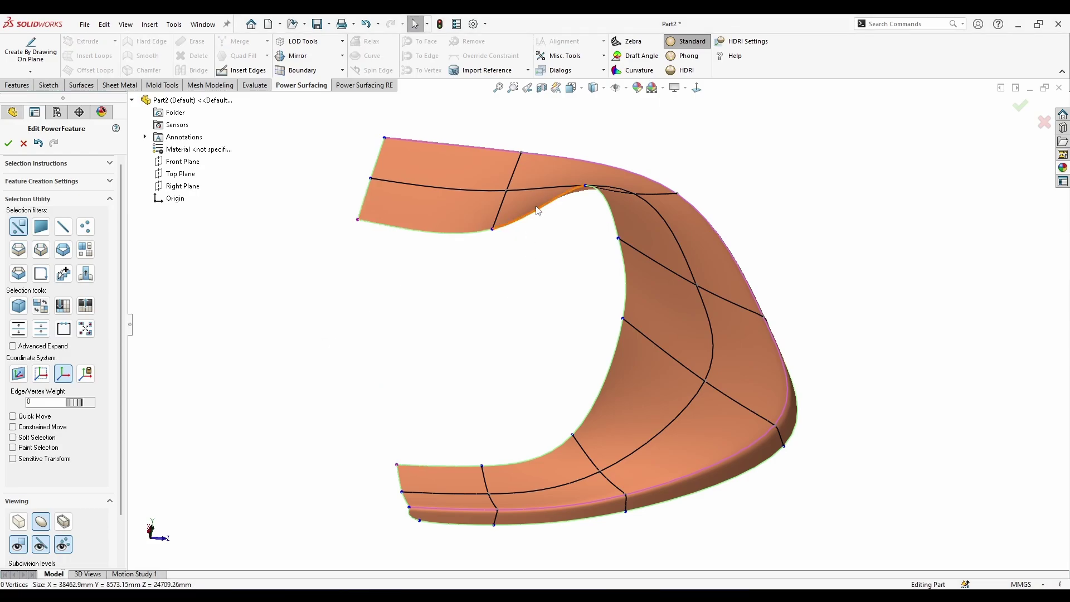
key(s)
click(788, 167)
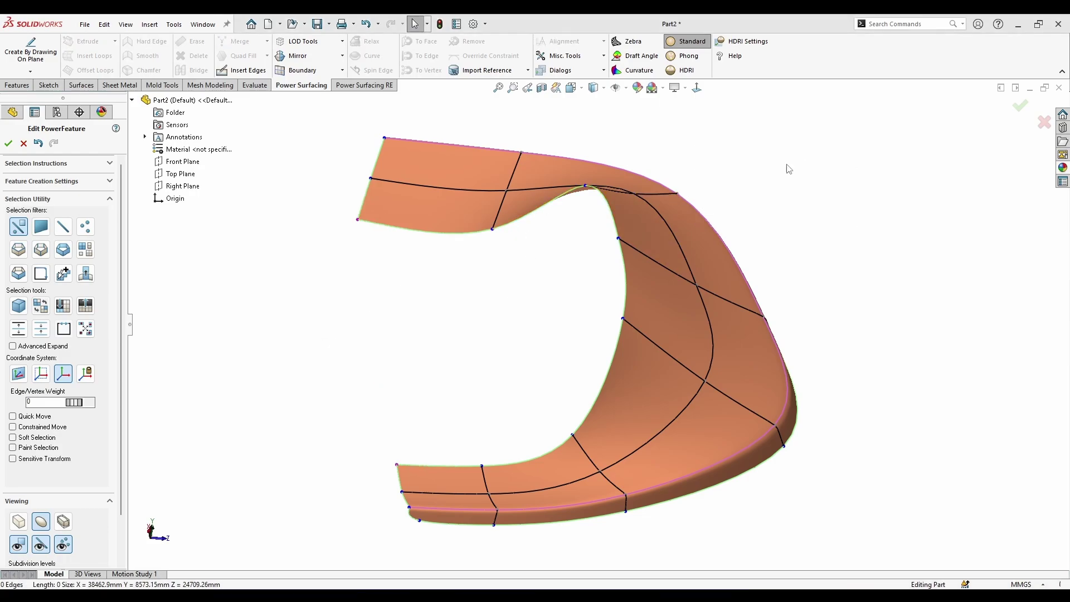
Extrude the inner boundary edge loop twice to add two curled strips of faces along the inside of the U
click(388, 225)
alt+drag(520, 320, 509, 384)
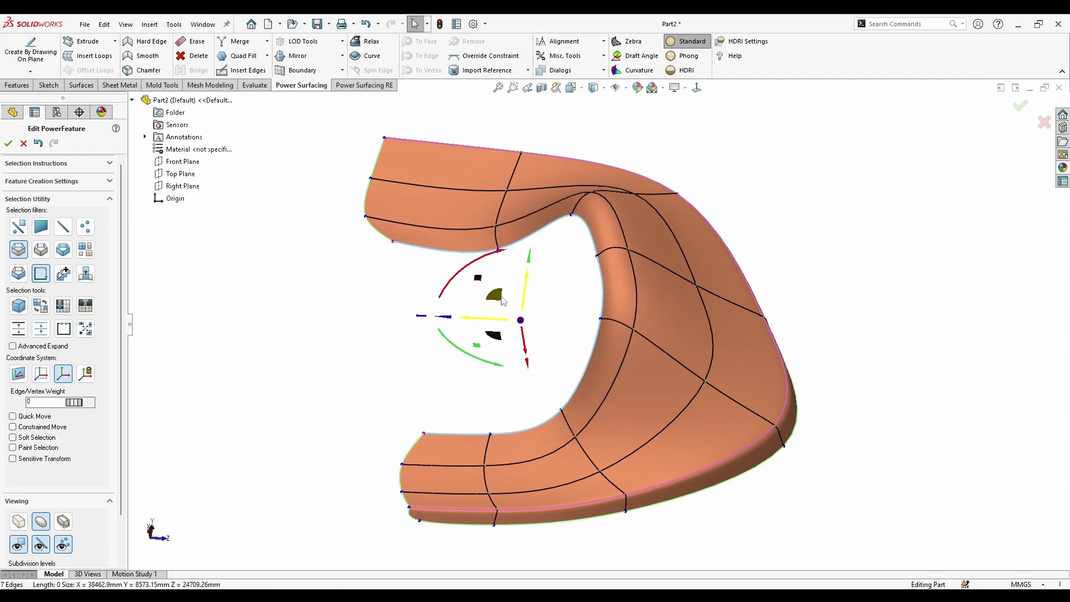
alt+drag(495, 297, 538, 345)
click(831, 308)
middle_drag(830, 308, 627, 338)
Apply Phong shading to the surface and examine its highlights from another angle
click(686, 56)
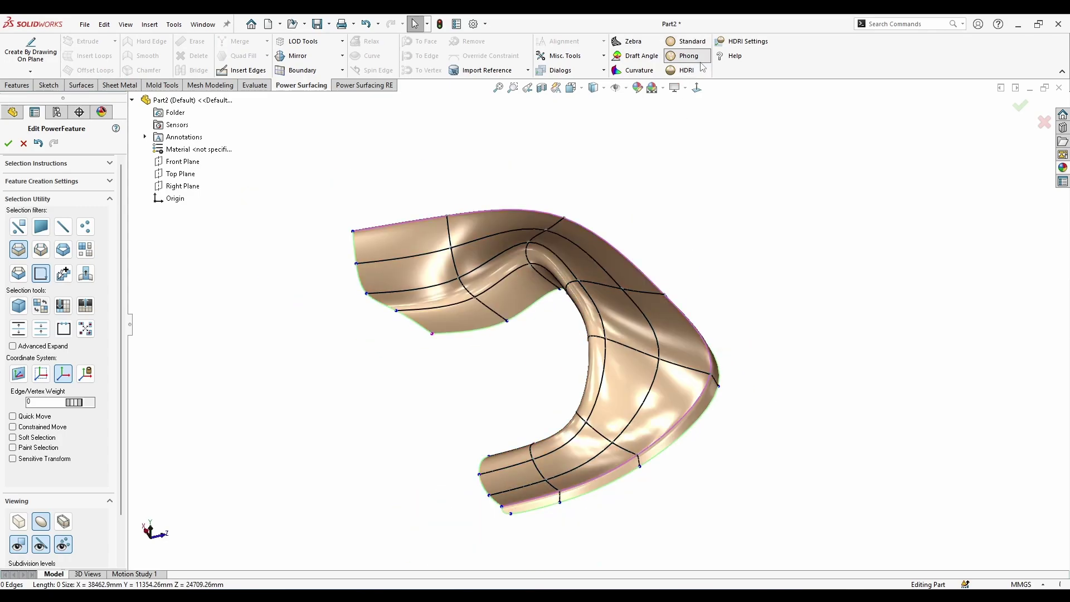
middle_drag(668, 184, 672, 329)
right_click(672, 329)
Accept the PowerFeature edit and inspect the converted surface body from several sides
click(1021, 105)
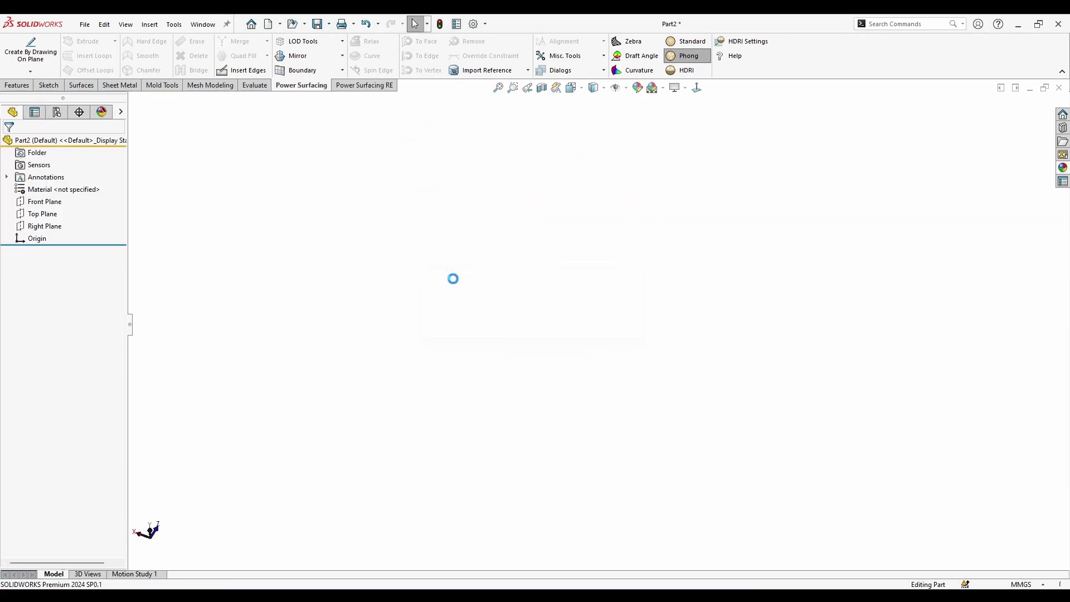
middle_drag(570, 370, 549, 139)
scroll(542, 117, up, 1)
scroll(552, 141, down, 1)
click(609, 287)
middle_drag(609, 287, 608, 292)
click(608, 292)
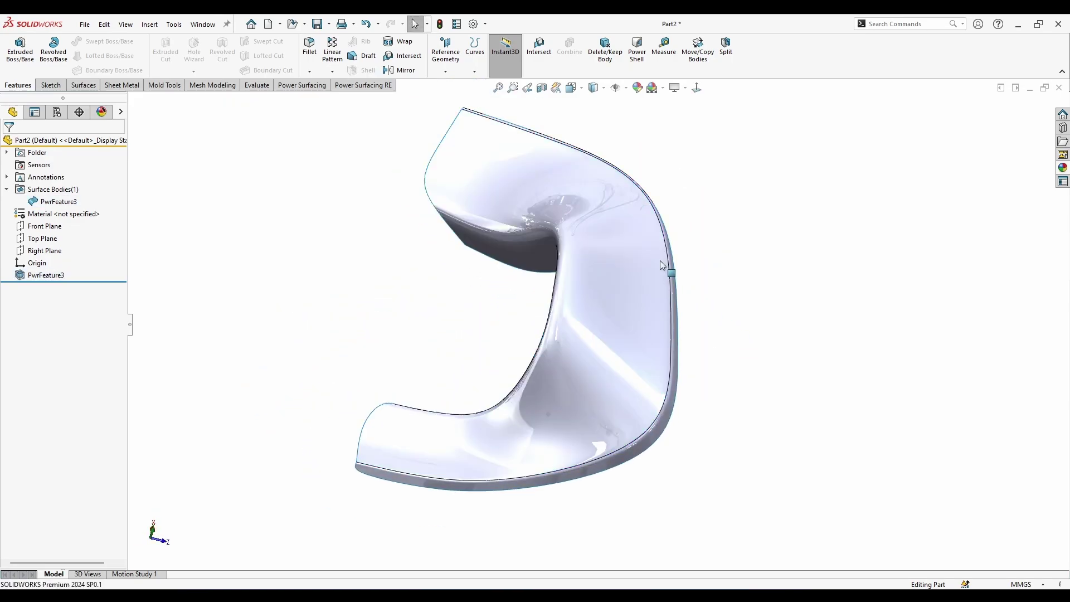
Reopen the PwrFeature3 surface for SubD editing and accept it without changing the mesh
right_click(660, 260)
click(672, 232)
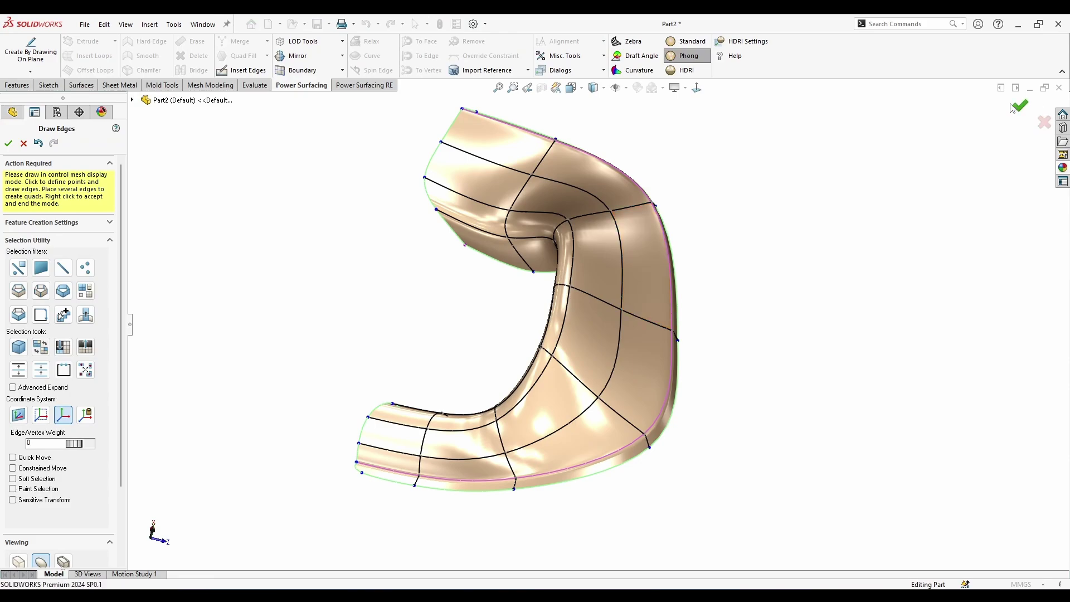
click(1017, 107)
Delete the PwrFeature3 feature and clear its internal SubD data
mouse_move(697, 251)
middle_down()
mouse_move(623, 370)
mouse_move(671, 243)
mouse_move(756, 81)
mouse_move(915, 133)
mouse_move(586, 266)
mouse_move(575, 471)
mouse_move(572, 382)
middle_up()
right_click(687, 266)
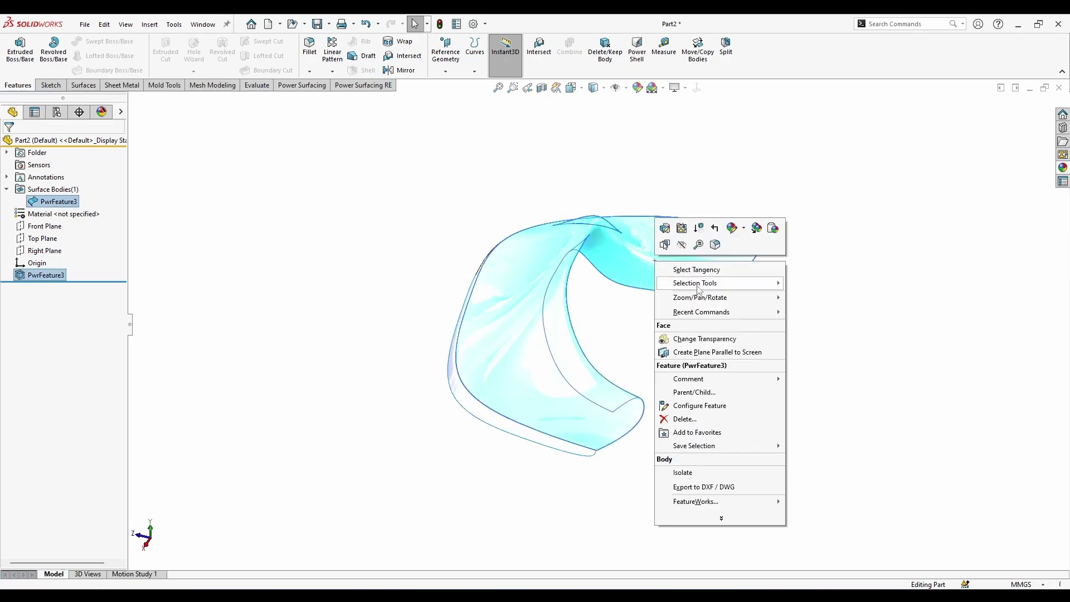
click(691, 418)
click(436, 137)
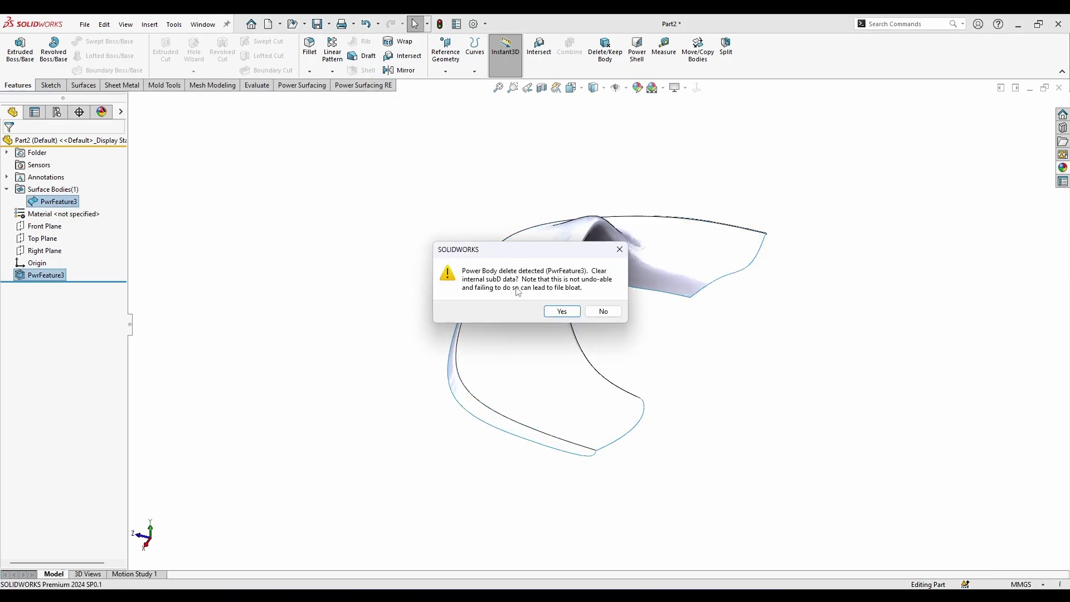
click(562, 312)
Start Create By Drawing On Plane on the Front Plane and draw a four-sided face about 9200 by 6400 mm beside the origin
click(302, 85)
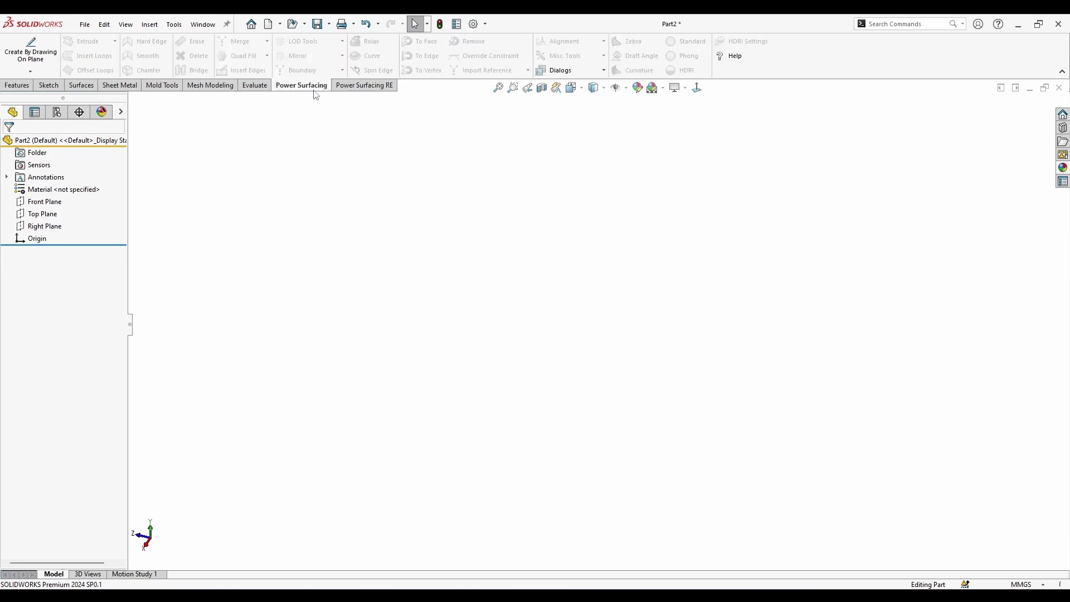
click(45, 205)
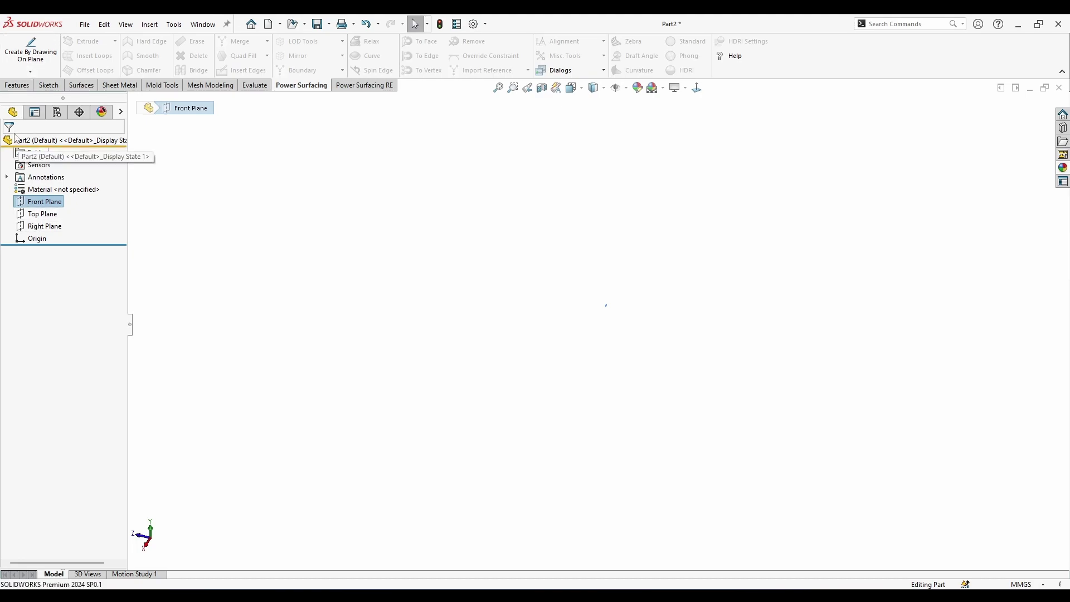
click(26, 71)
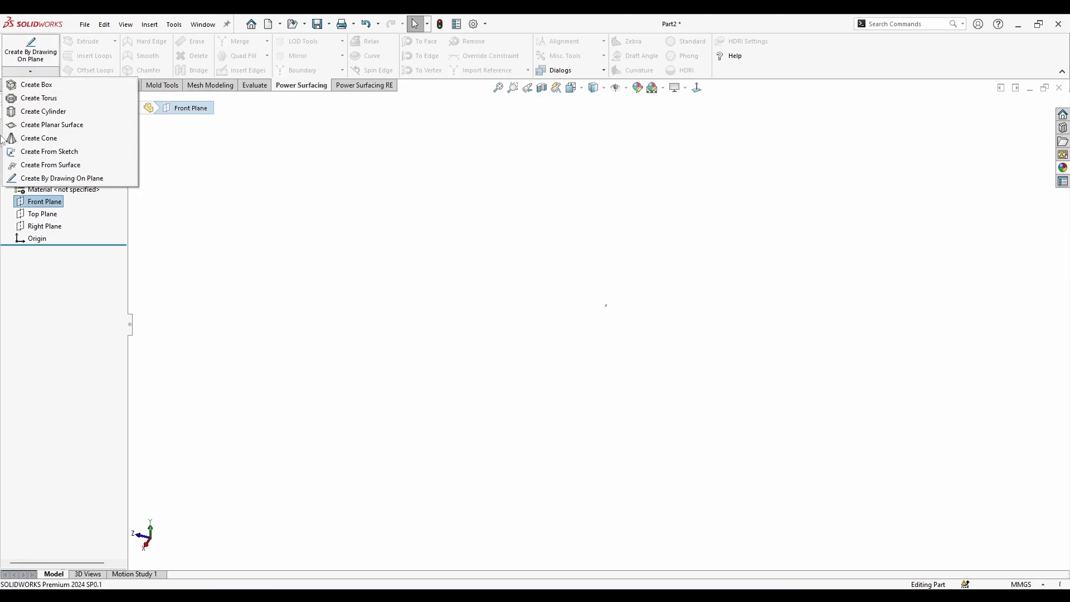
click(38, 180)
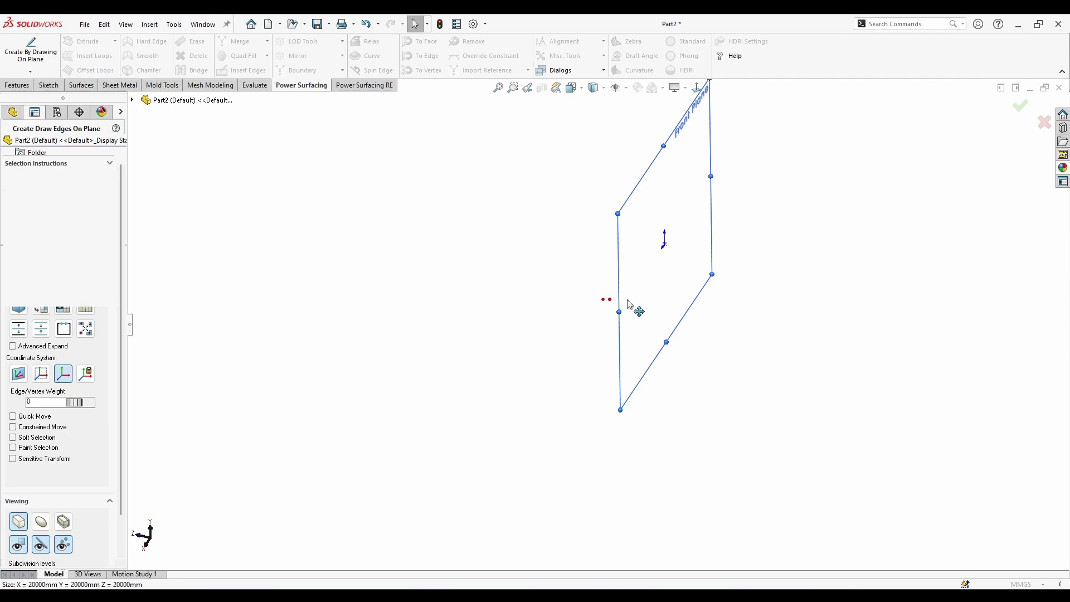
click(697, 89)
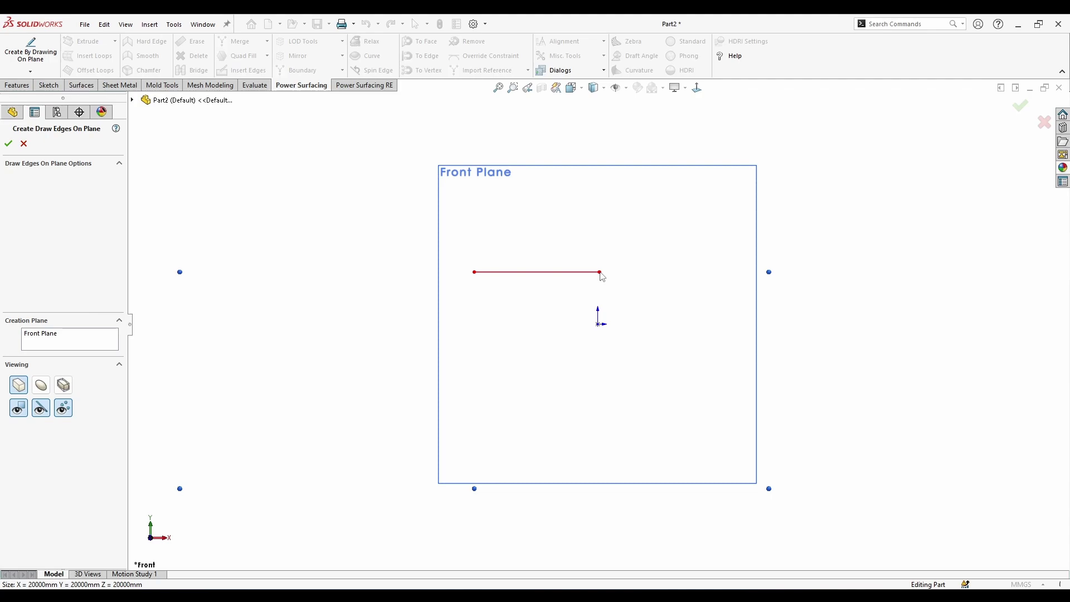
click(601, 359)
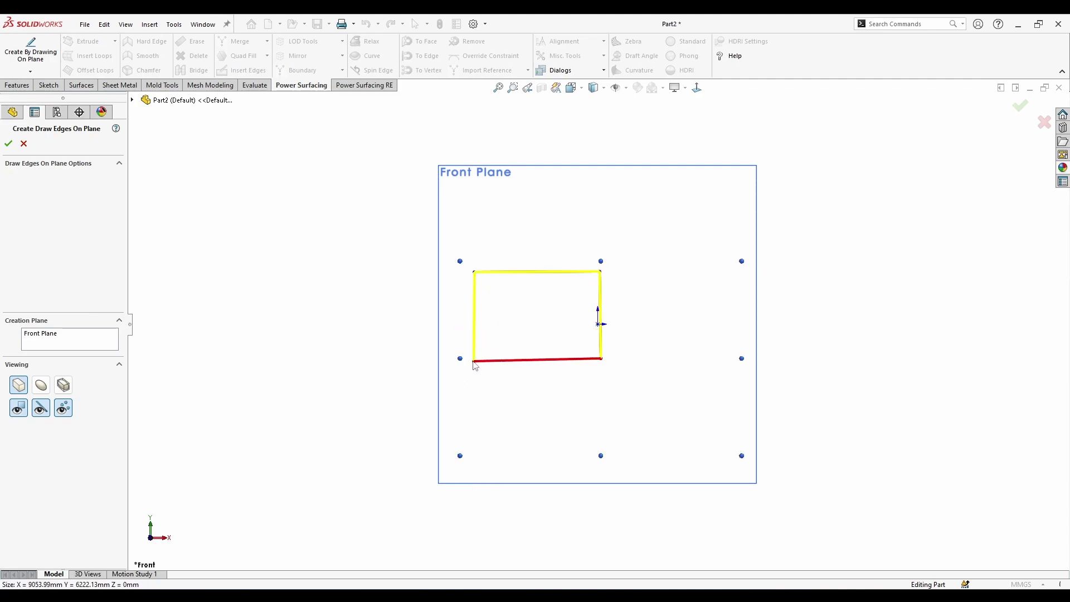
click(472, 361)
Draw four more connected four-sided faces below the first one to form a long, slightly widening handle
scroll(490, 467, up, 3)
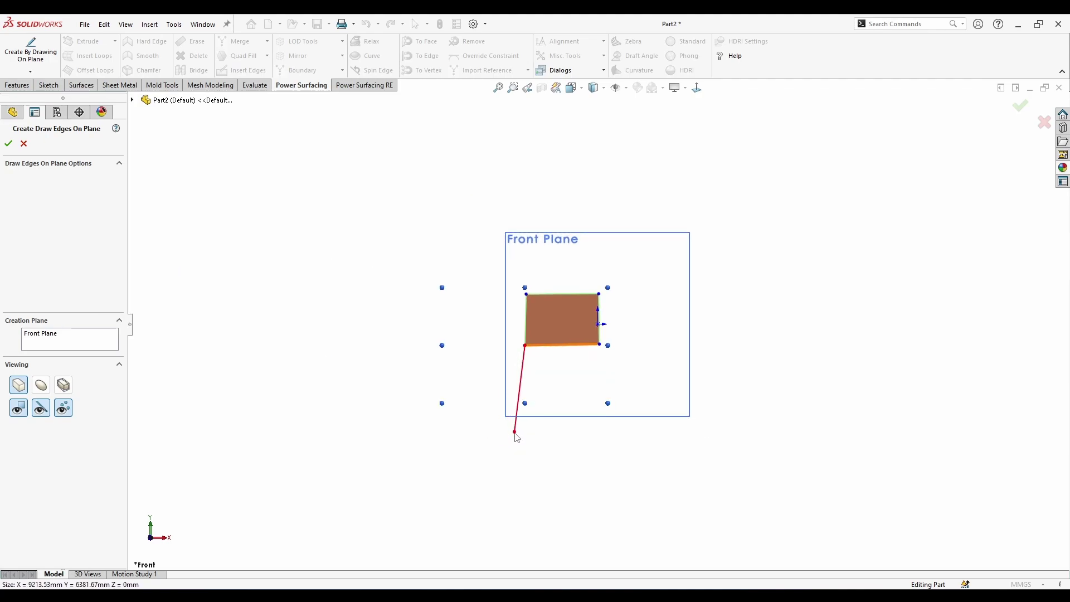
click(603, 440)
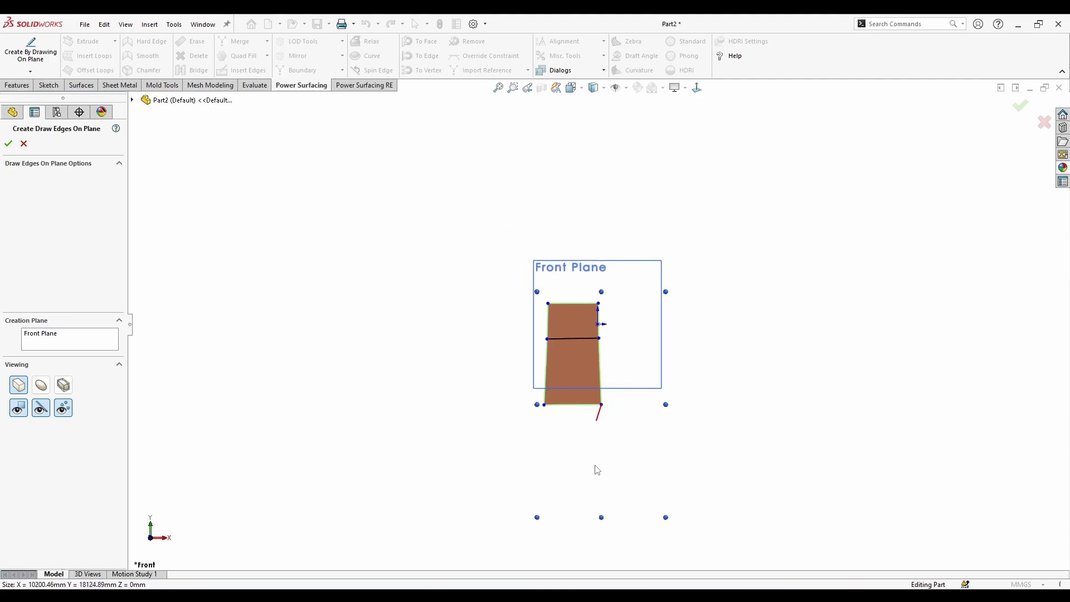
click(538, 482)
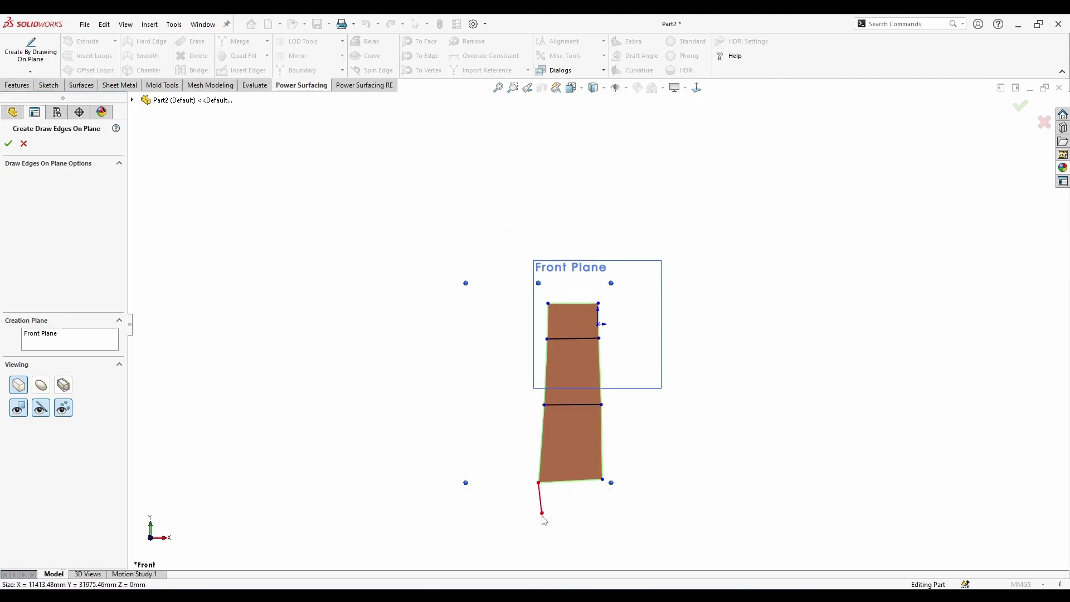
click(602, 539)
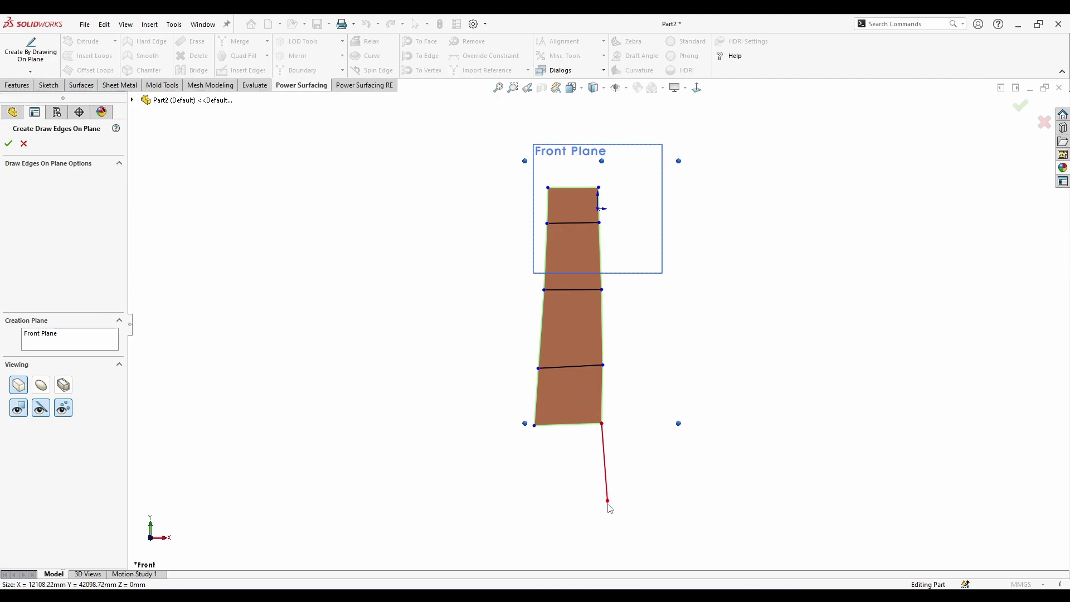
click(528, 511)
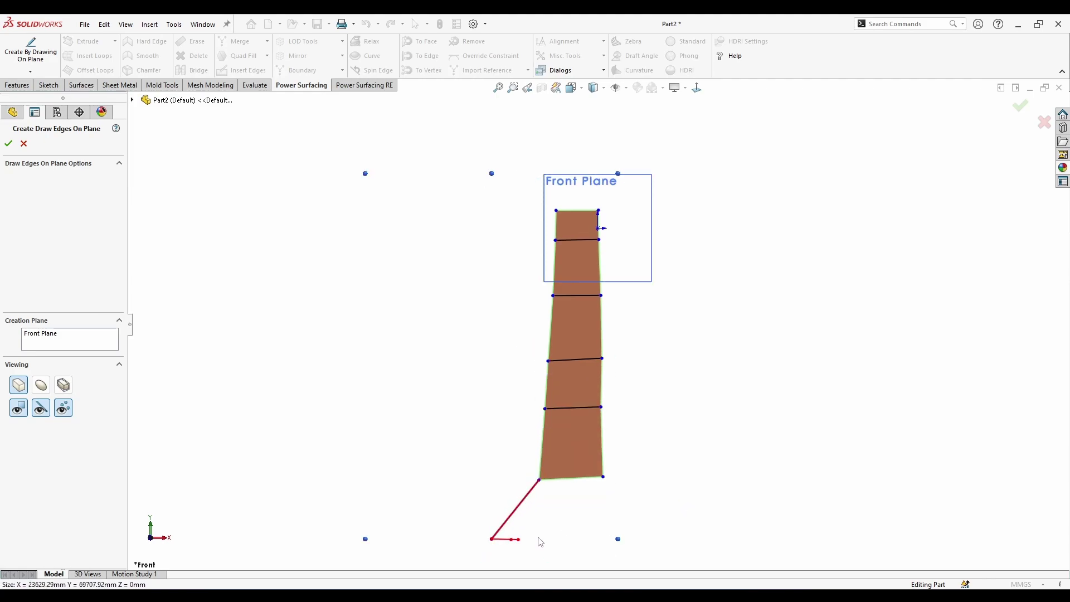
Draw two flared faces and a wide end face below the handle, making the mesh about 62950 by 106400 mm, and finish drawing
click(603, 453)
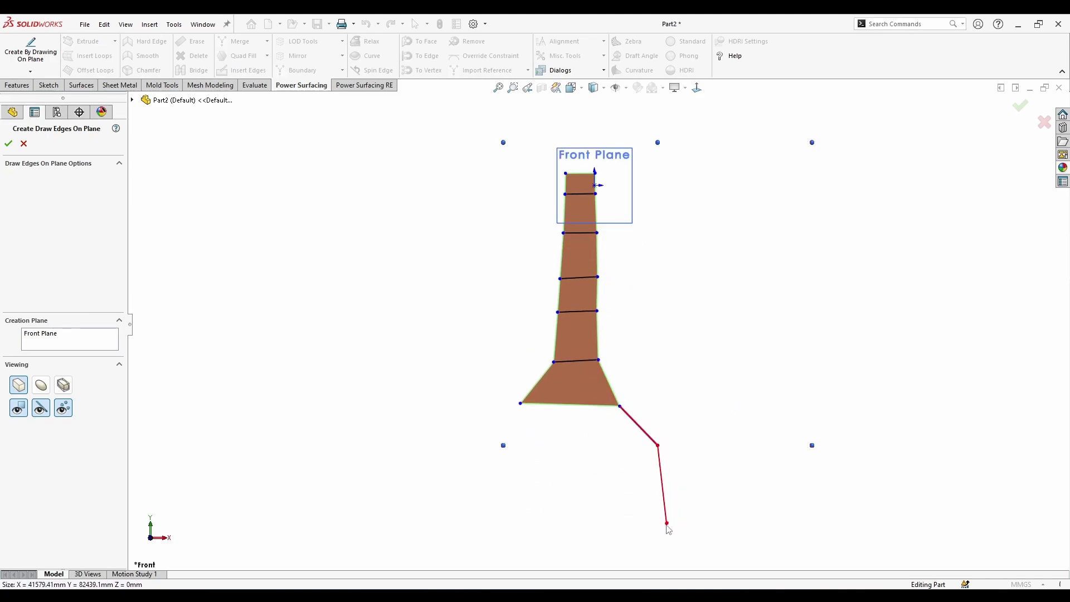
click(459, 523)
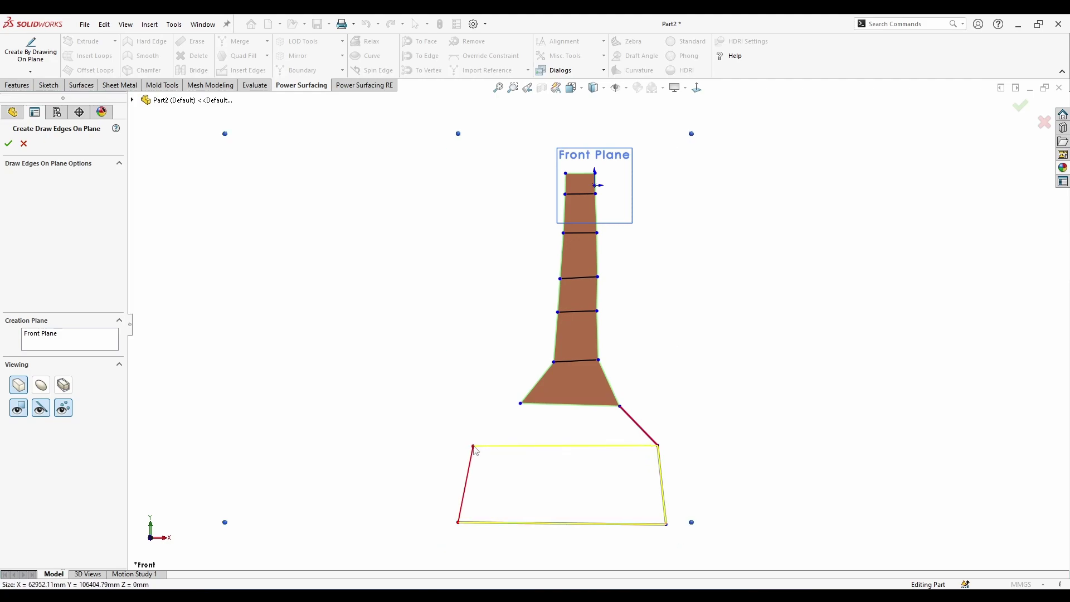
click(473, 447)
click(520, 404)
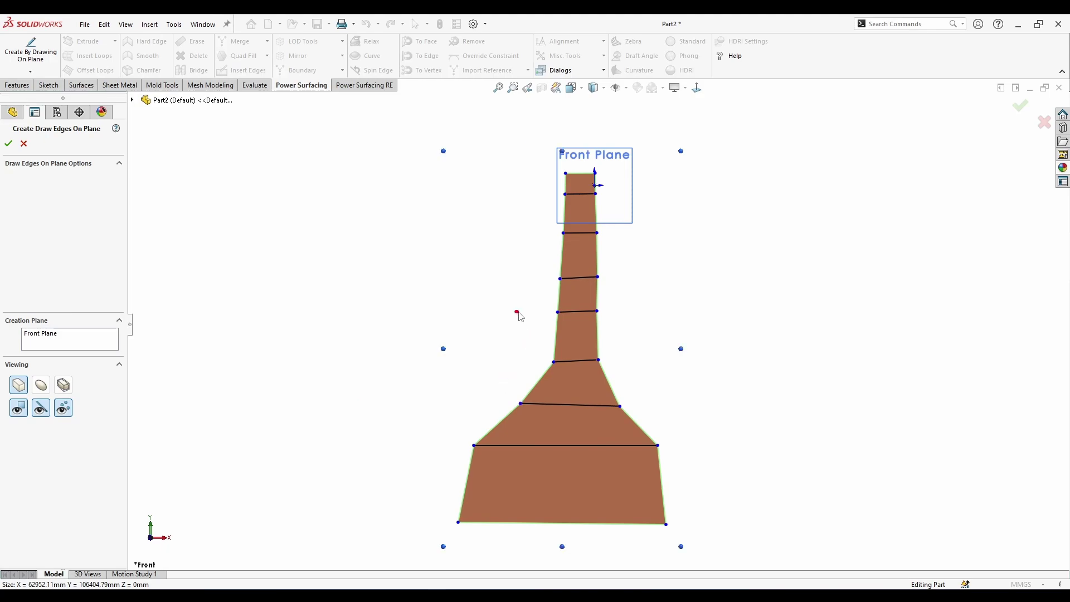
key(Escape)
scroll(629, 435, down, 1)
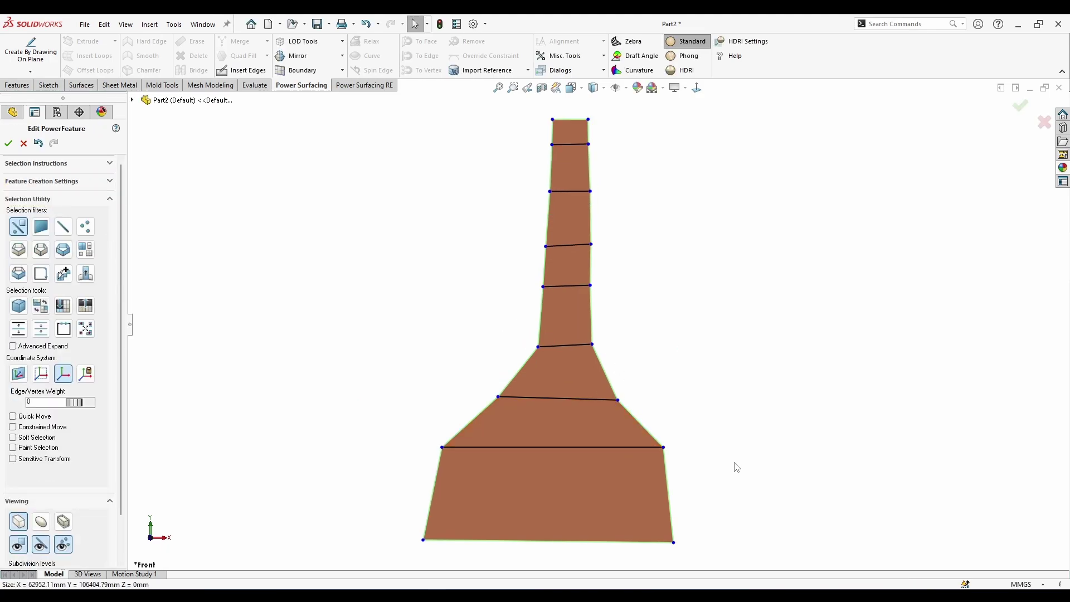
Insert two lengthwise edge loops through all the faces, one close to each long side of the mesh
alt+click(602, 402)
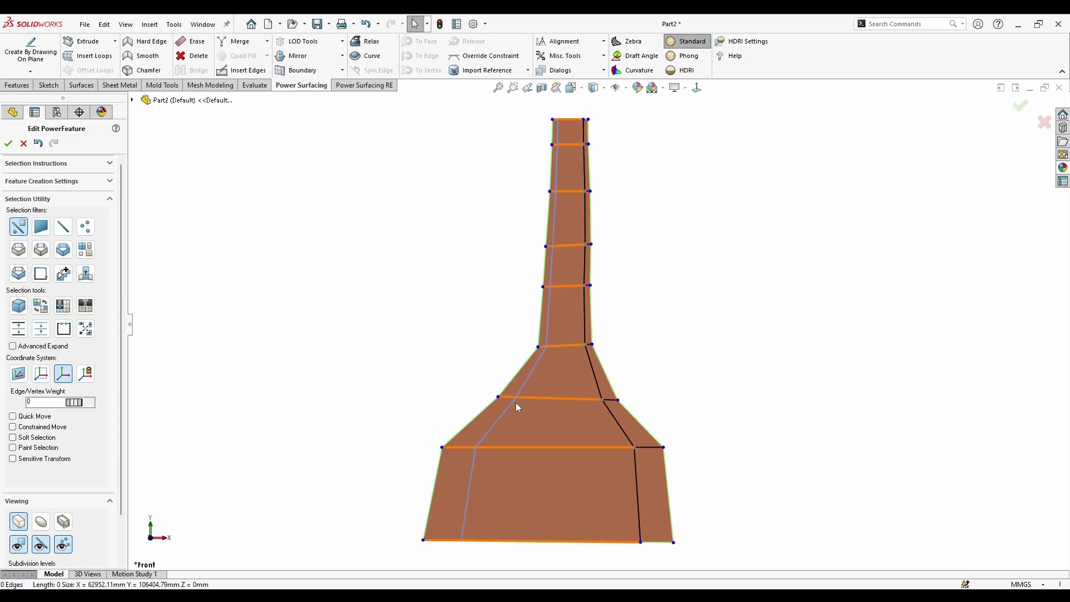
click(513, 402)
middle_drag(556, 396, 517, 340)
scroll(572, 349, down, 4)
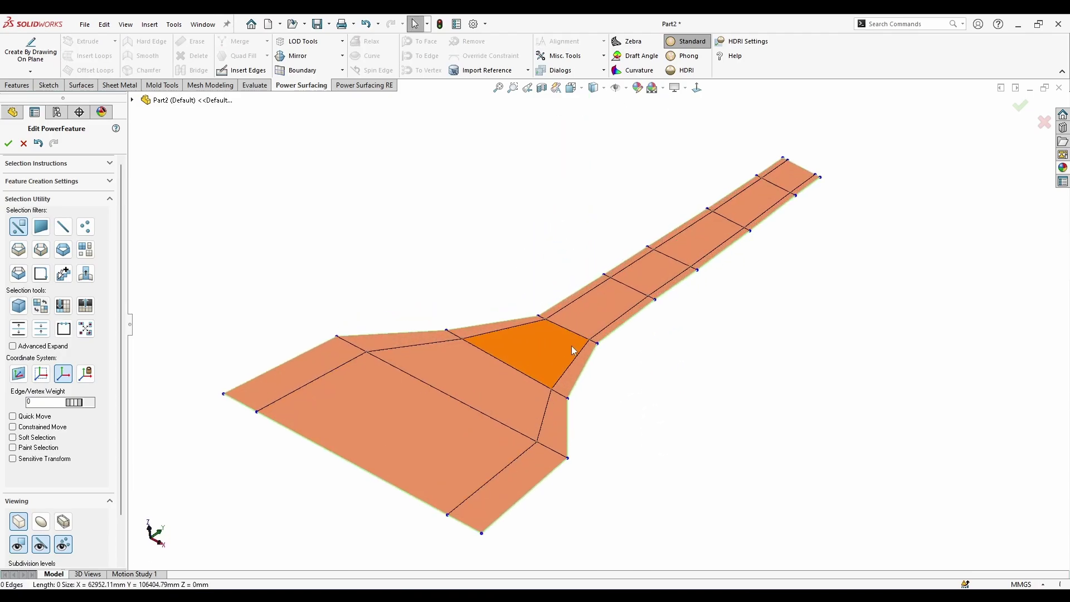
Select the mesh's outer boundary loop, crease it and extrude it downward into side walls about 5480 mm deep
ctrl+click(505, 380)
ctrl+click(530, 356)
right_click(629, 360)
click(736, 351)
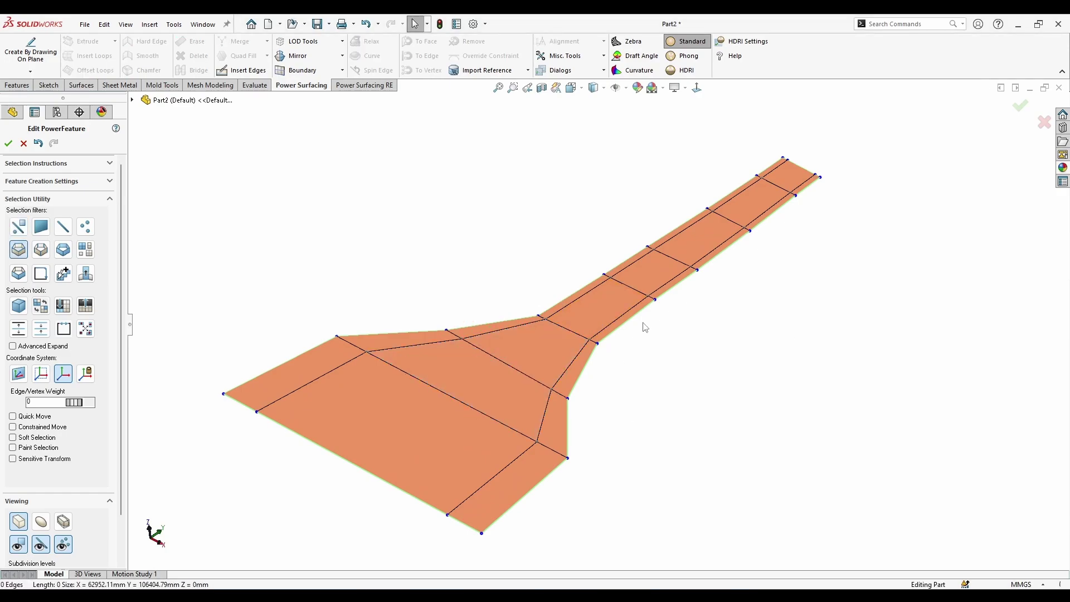
click(633, 331)
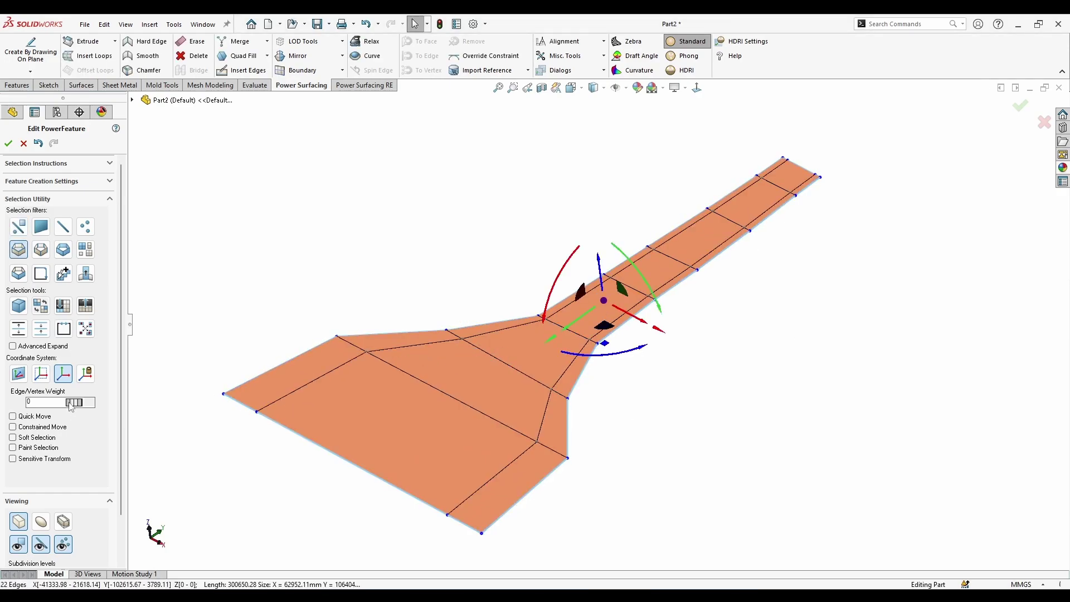
drag(600, 277, 602, 304)
key(ctrl+z)
click(689, 437)
mouse_move(689, 438)
middle_down()
mouse_move(695, 381)
mouse_move(685, 427)
middle_up()
Delete the three large central top faces of the flared head to leave an opening
right_click(437, 413)
click(403, 418)
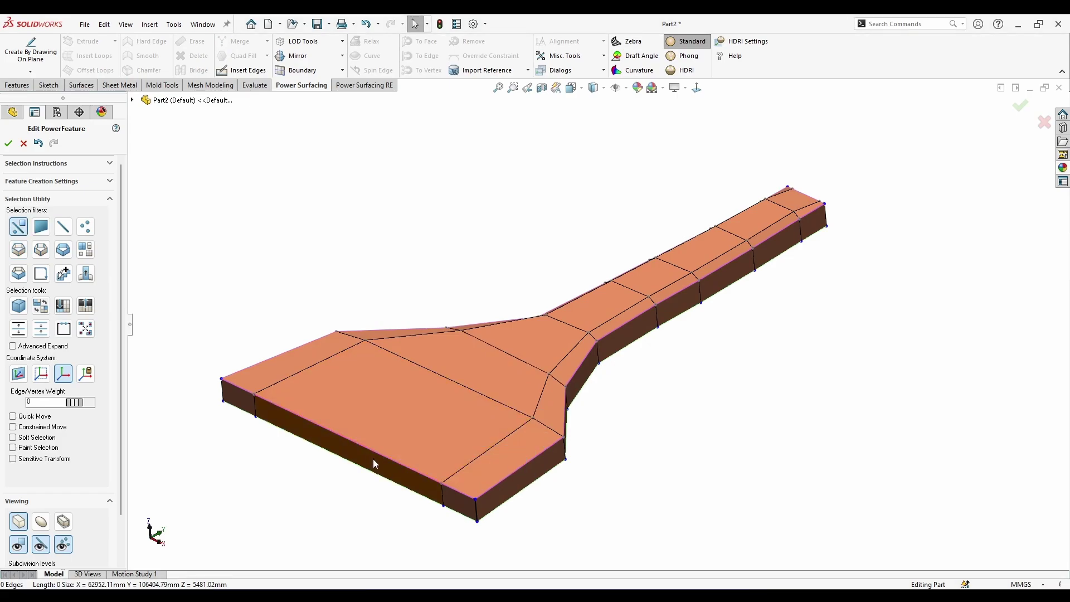
click(405, 422)
shift+click(484, 374)
shift+click(523, 351)
middle_drag(464, 402, 422, 368)
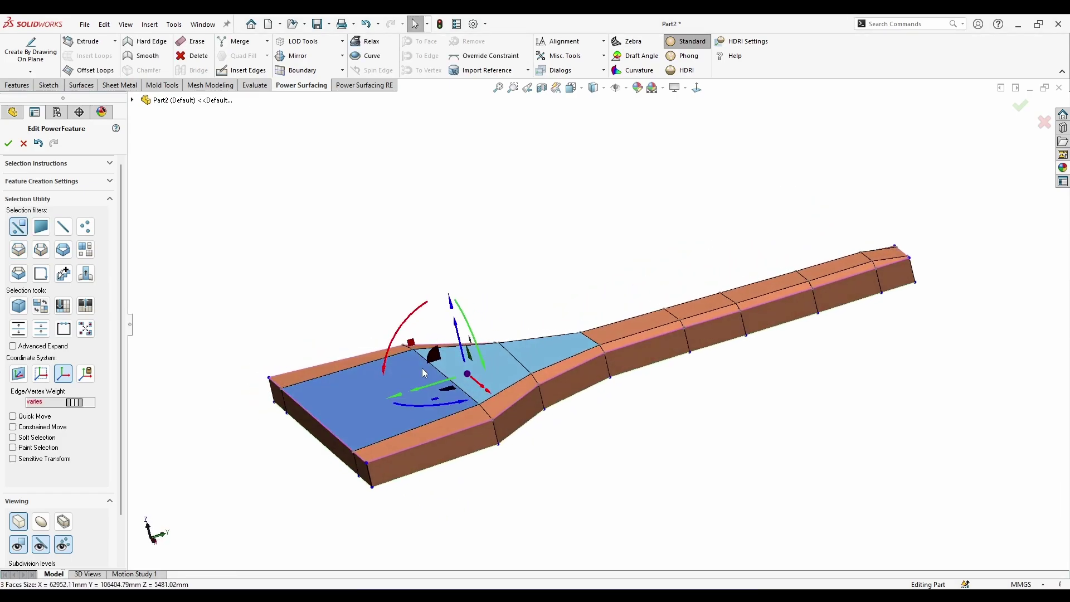
click(355, 410)
shift+click(474, 374)
shift+click(524, 357)
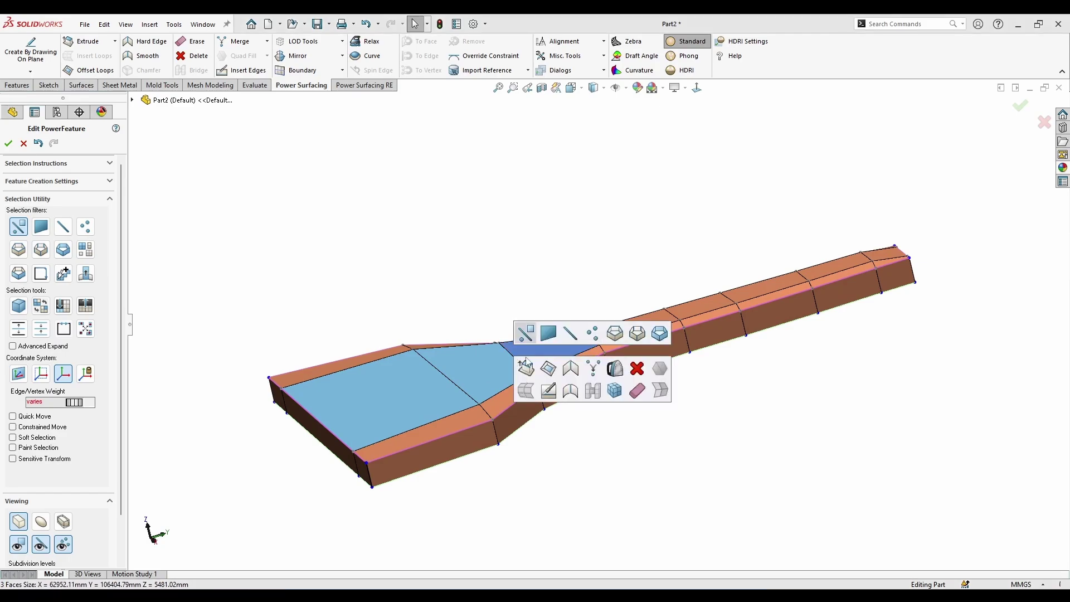
click(632, 368)
Give the opening's boundary loop an edge weight of 50 and extrude it upward at a slant into a raised wall
right_click(575, 377)
middle_drag(569, 362, 527, 356)
click(666, 361)
click(586, 353)
drag(482, 345, 439, 320)
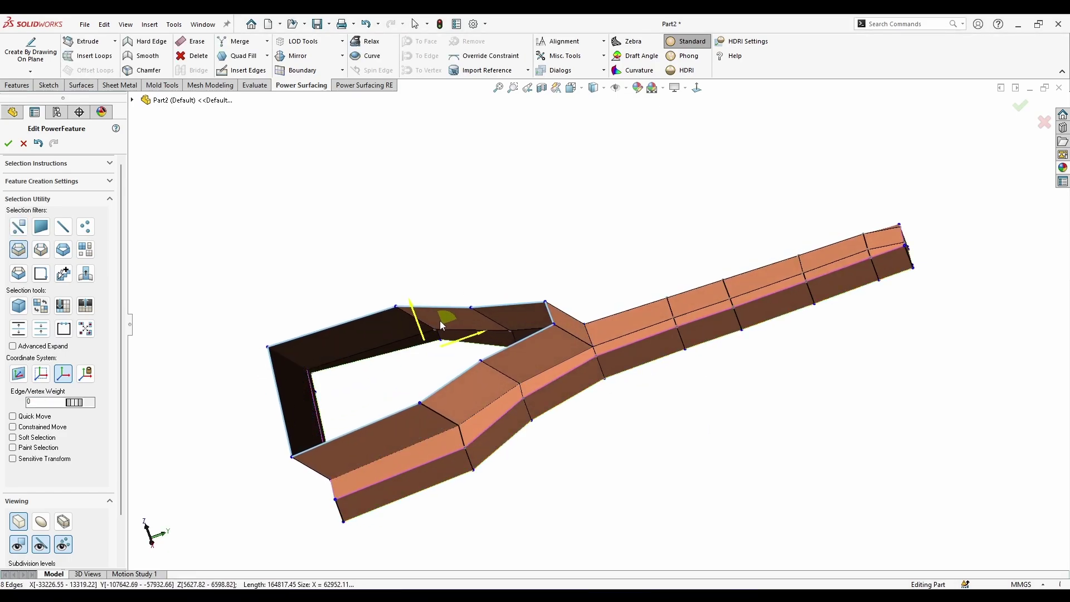
middle_drag(551, 254, 549, 247)
right_click(416, 439)
key(ctrl+z)
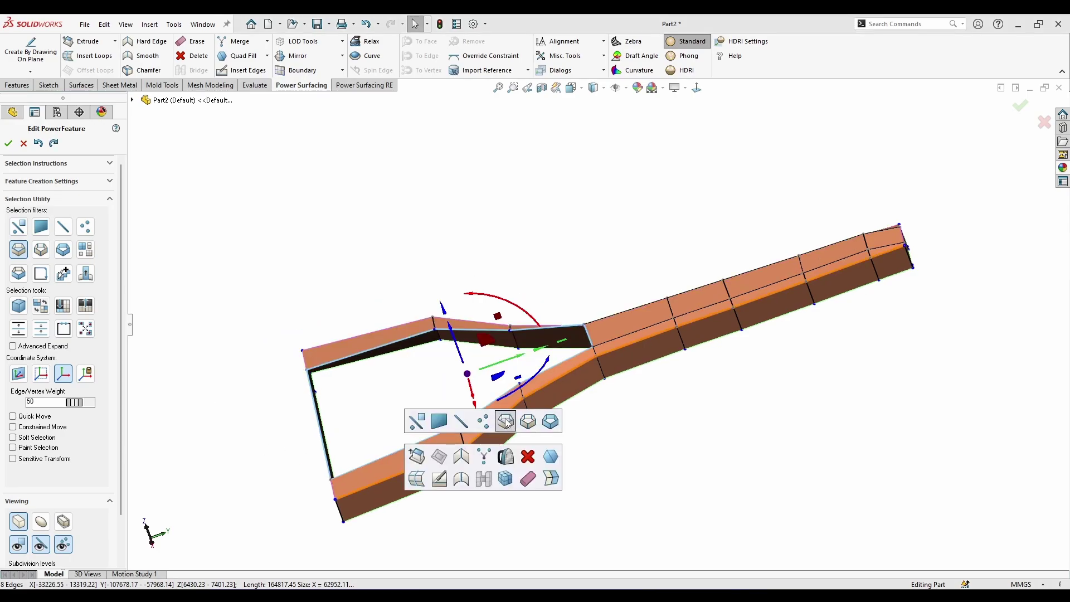
key(ctrl+y)
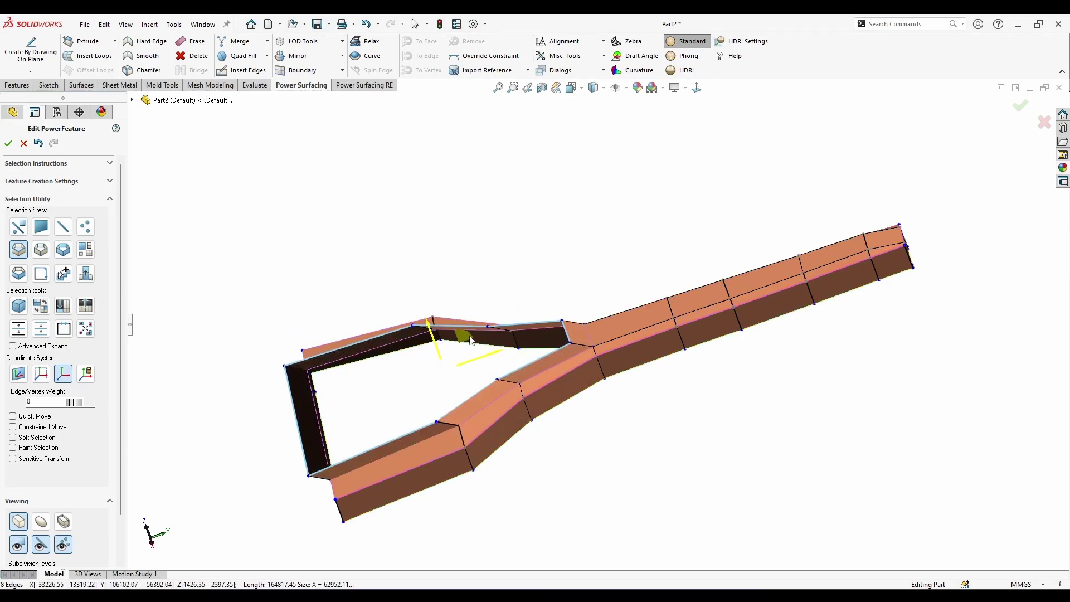
click(549, 220)
Switch the mesh display to the smooth SubD shape and examine the raised wall from the opposite side
middle_drag(548, 220, 836, 164)
scroll(388, 398, up, 3)
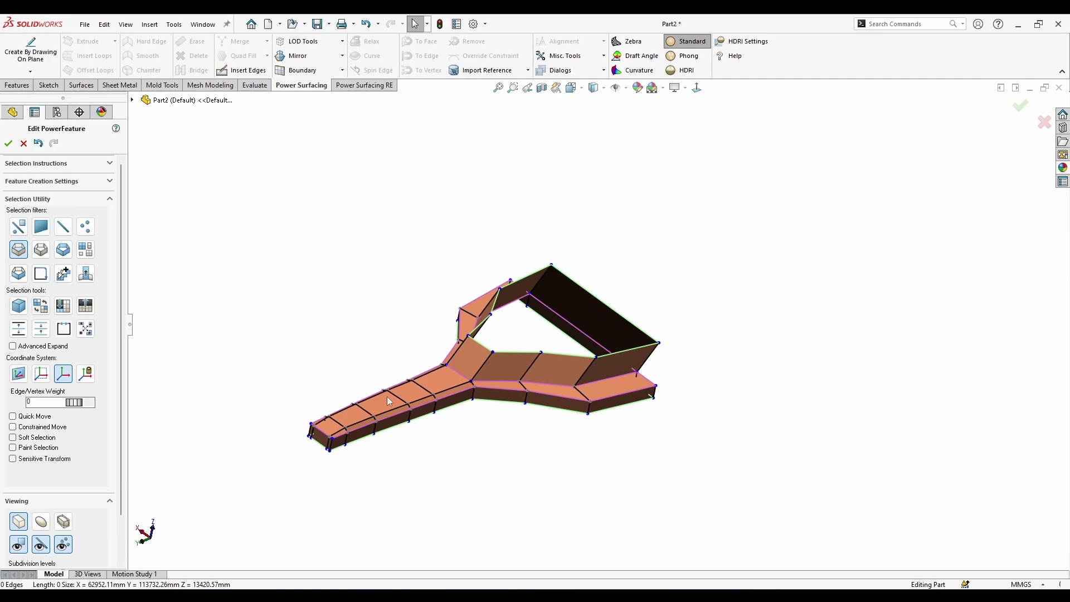
scroll(388, 397, down, 3)
scroll(586, 316, down, 1)
click(37, 523)
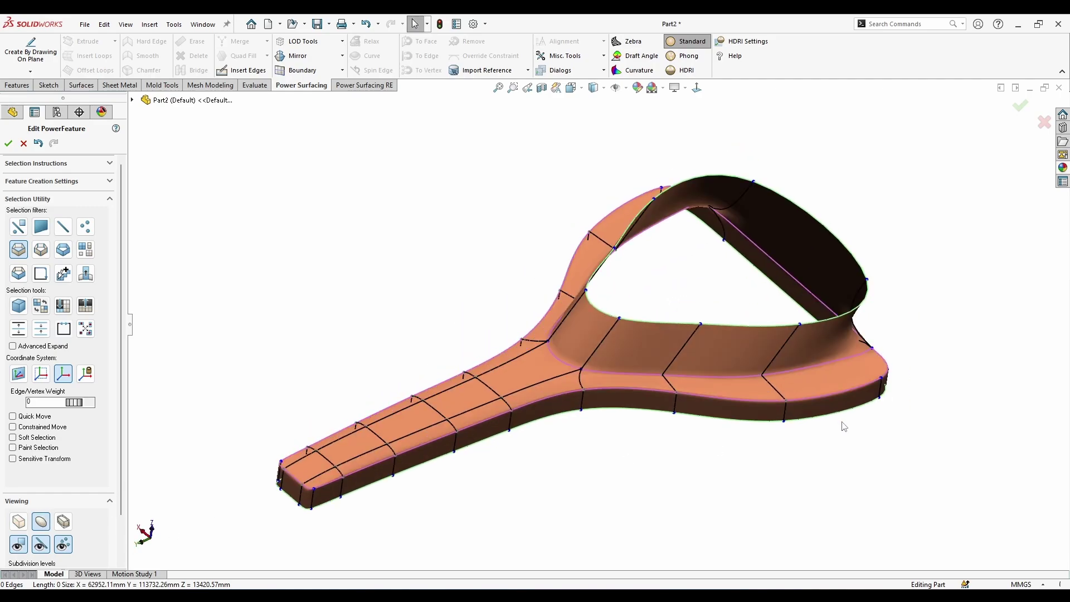
middle_drag(841, 427, 762, 371)
scroll(756, 323, up, 3)
scroll(756, 315, down, 3)
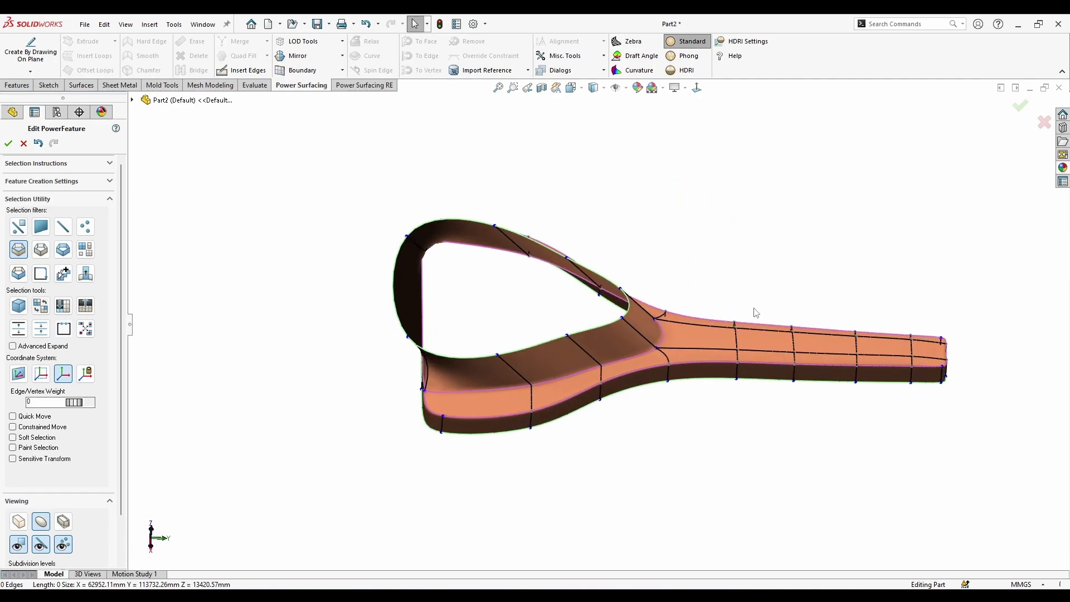
Extrude the raised wall's open upper loop inward to form a narrow, creased rim
click(600, 323)
scroll(596, 323, down, 2)
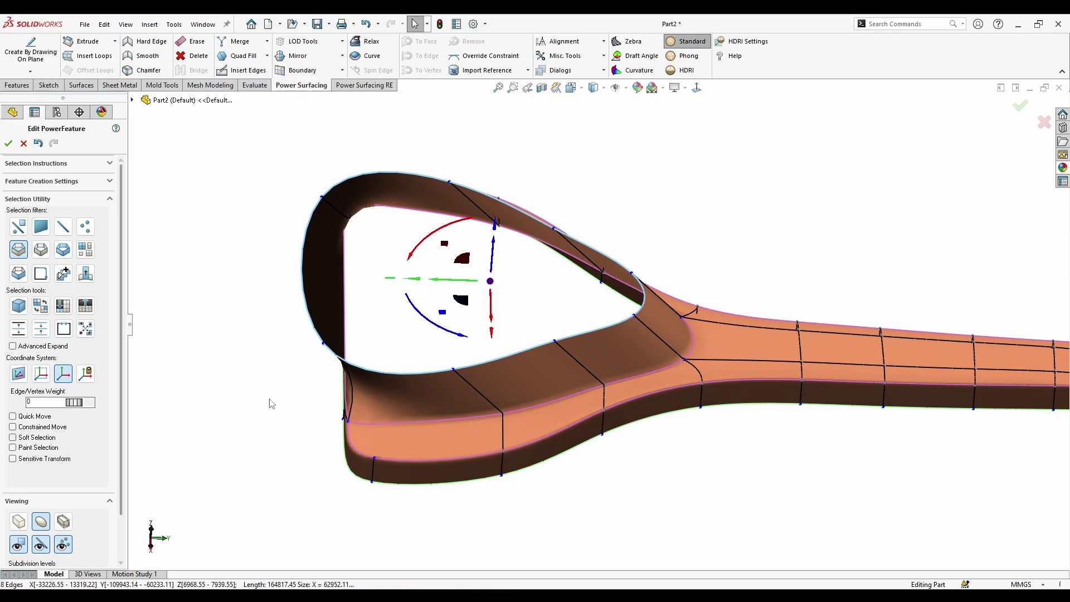
drag(490, 281, 495, 325)
click(494, 325)
scroll(869, 267, up, 3)
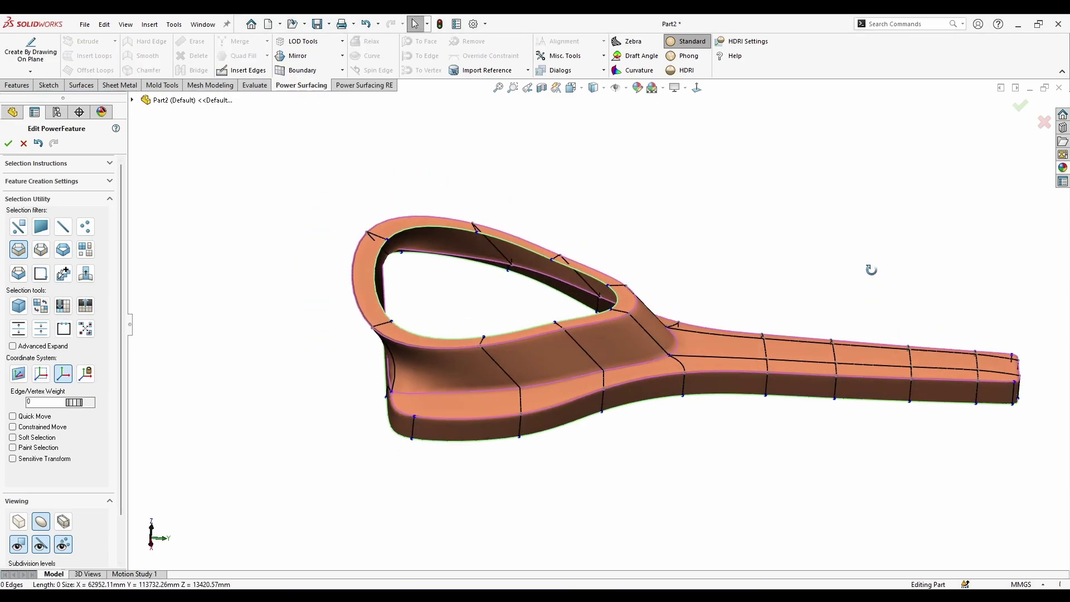
Select the rim's inner boundary loop and extrude it downward to form an inner wall inside the opening
middle_drag(869, 267, 735, 440)
middle_drag(536, 460, 495, 423)
double_click(508, 266)
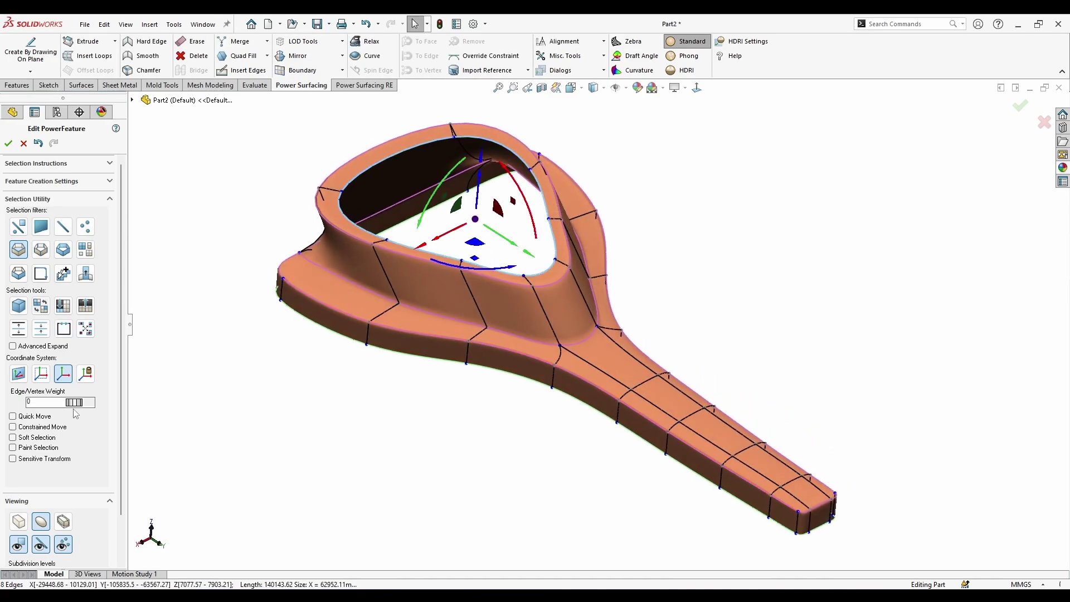
alt+drag(480, 187, 469, 415)
click(470, 435)
Examine the finished shape's rim, inner wall and transition into the handle from several angles
mouse_move(470, 365)
middle_down()
mouse_move(472, 312)
mouse_move(474, 357)
middle_up()
key(ctrl+7)
middle_drag(768, 200, 455, 418)
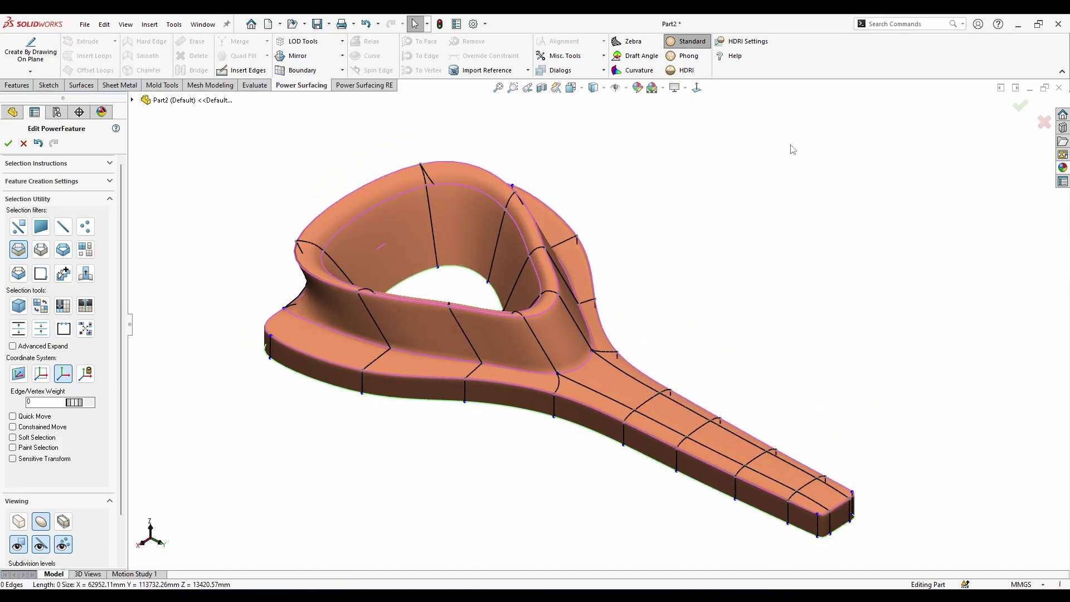
middle_drag(445, 278, 433, 406)
scroll(551, 329, up, 2)
middle_drag(661, 255, 624, 373)
scroll(535, 390, down, 3)
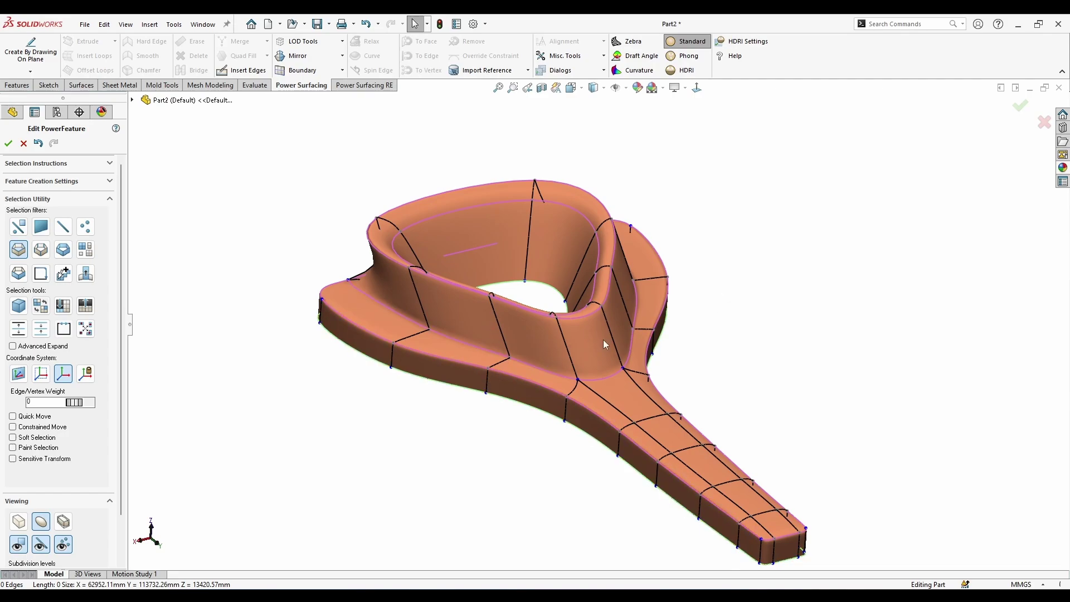
scroll(628, 473, up, 1)
scroll(590, 393, down, 3)
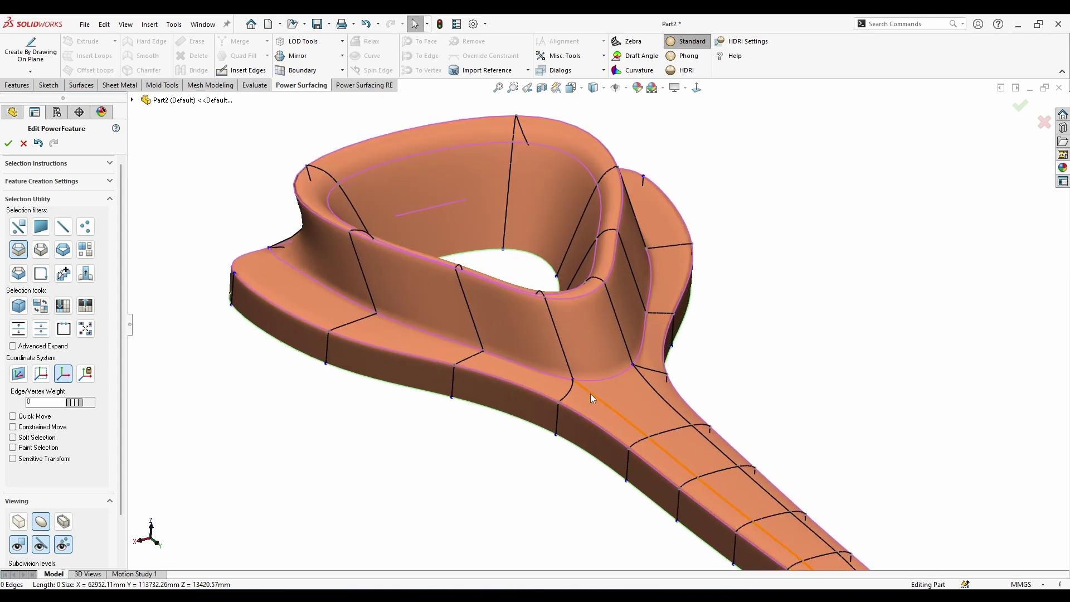
middle_drag(590, 393, 660, 368)
scroll(660, 368, up, 2)
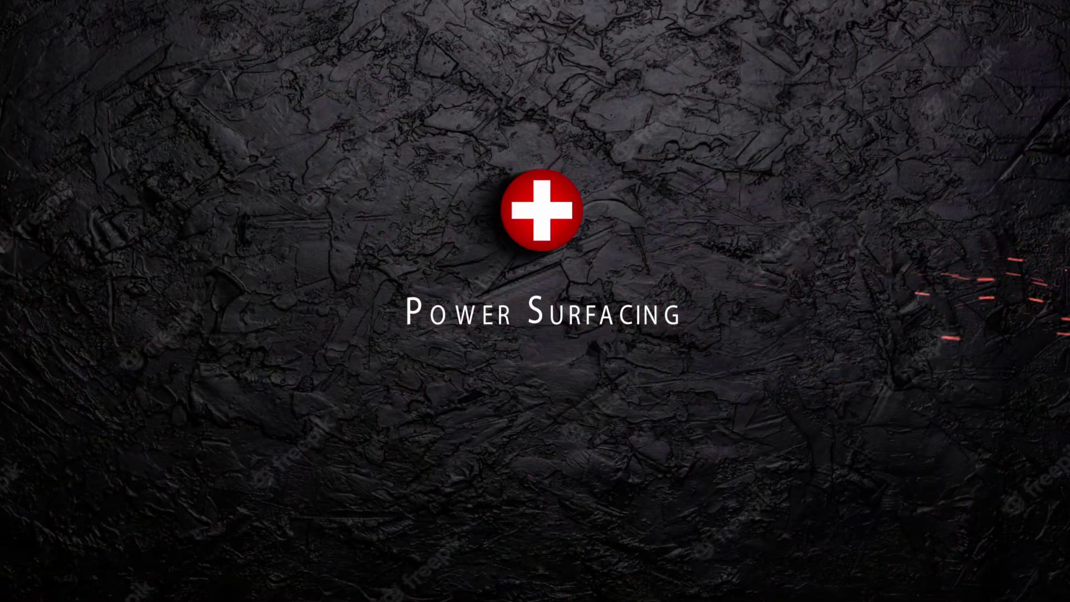